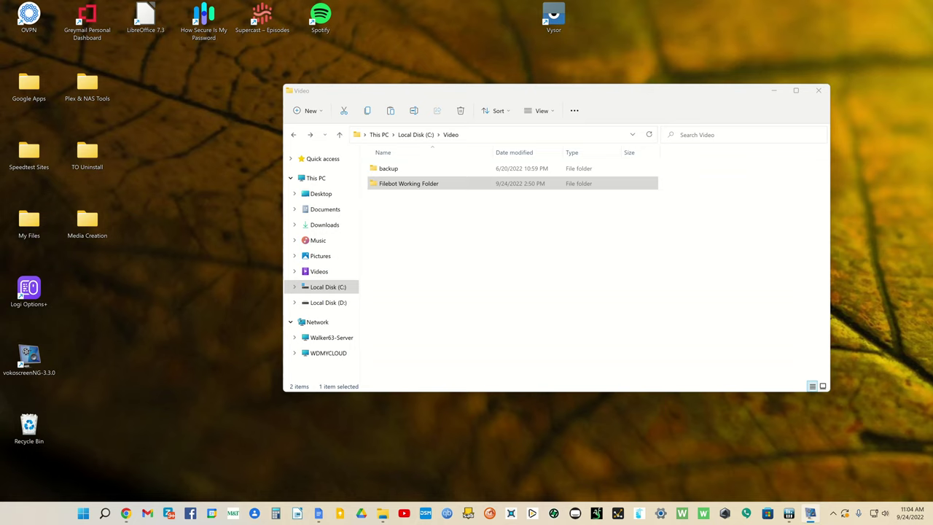
Browse into Filebot Working Folder > Movies > Dark Horse Comics and show the movies as a list
{"action": "double_click", "coordinate": [409, 185]}
{"action": "double_click", "coordinate": [397, 173]}
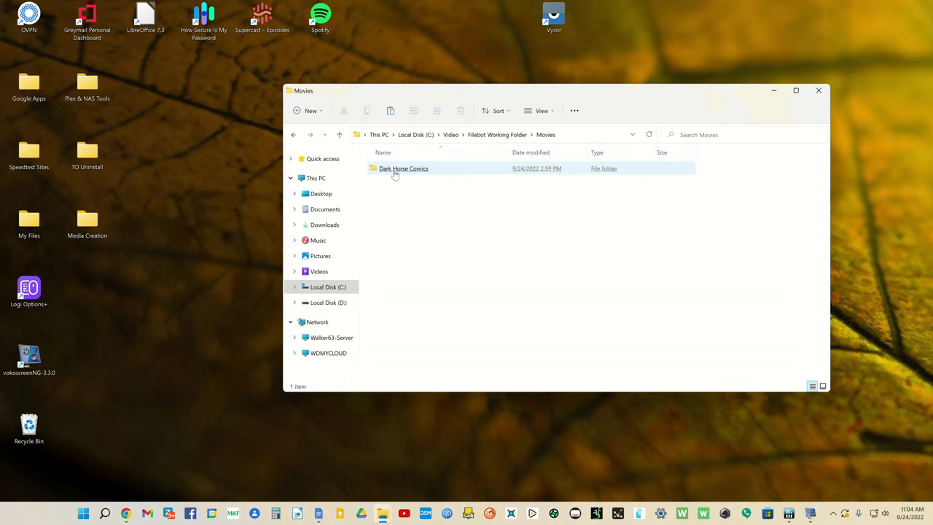
{"action": "left_click", "coordinate": [399, 172]}
{"action": "double_click", "coordinate": [398, 172]}
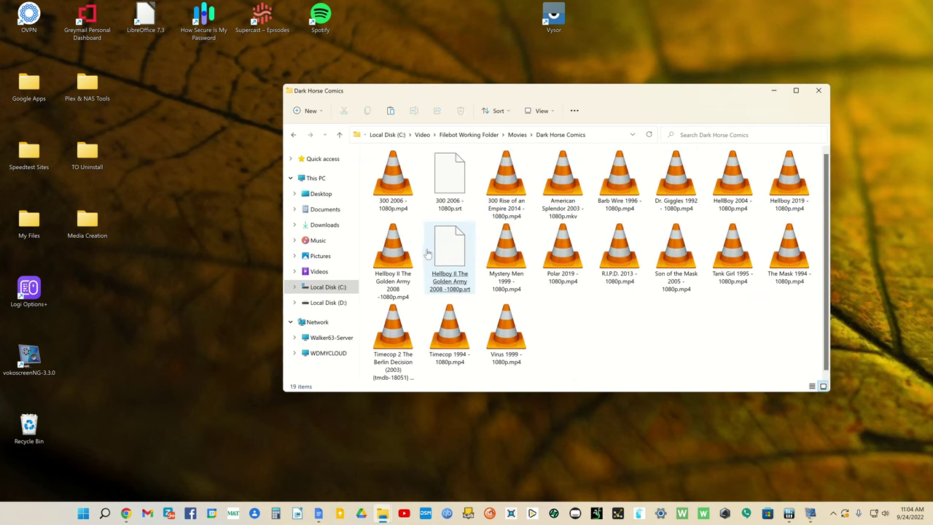
{"action": "left_click", "coordinate": [545, 111]}
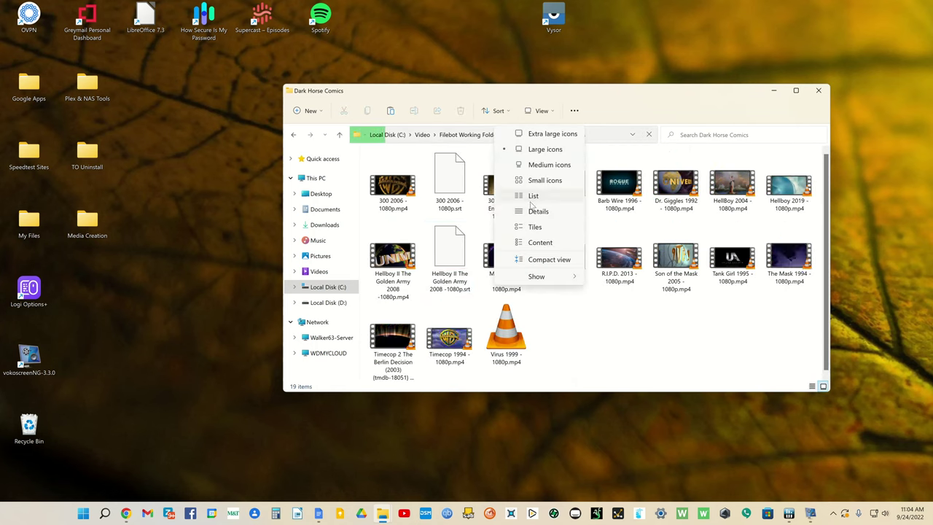
{"action": "left_click", "coordinate": [533, 197]}
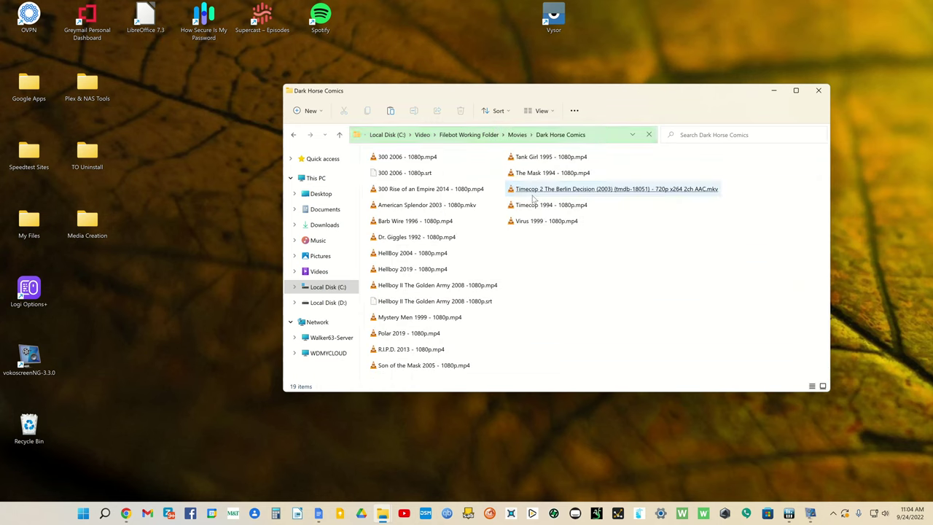
Look through the TV Shows folder, including Frasier, then return to Filebot Working Folder
{"action": "left_click", "coordinate": [292, 135]}
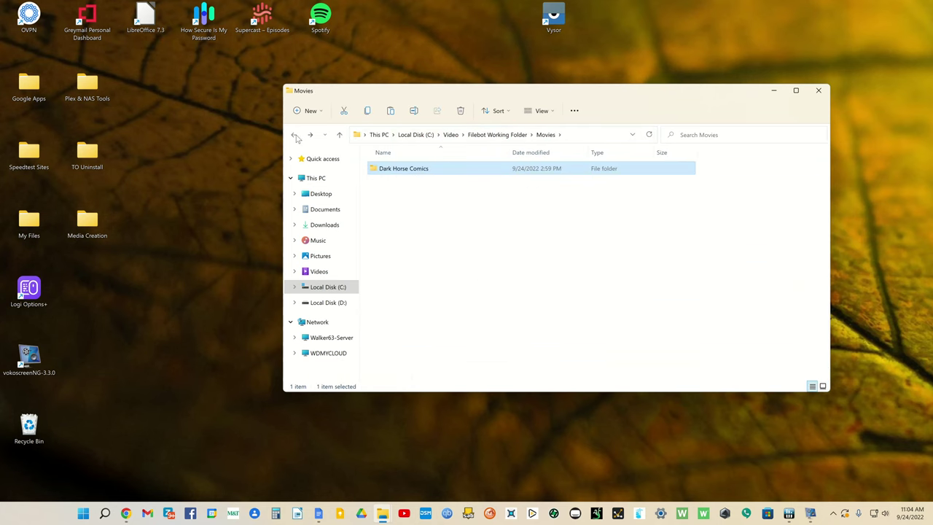
{"action": "left_click", "coordinate": [293, 135]}
{"action": "double_click", "coordinate": [375, 184]}
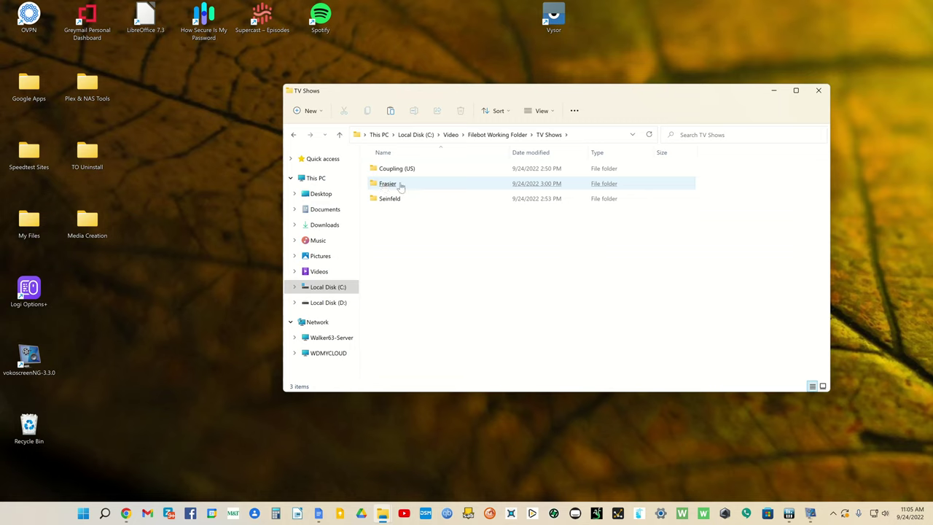
{"action": "left_click", "coordinate": [394, 188]}
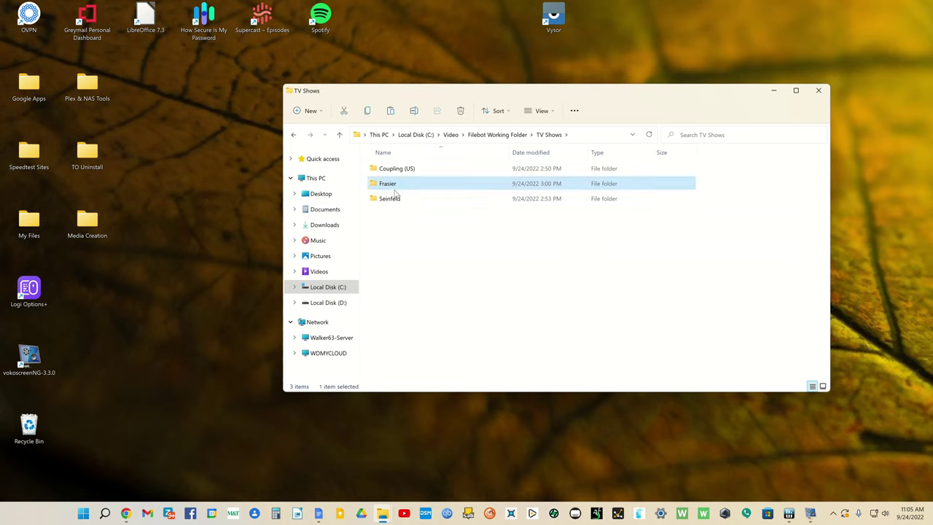
{"action": "left_click", "coordinate": [293, 135]}
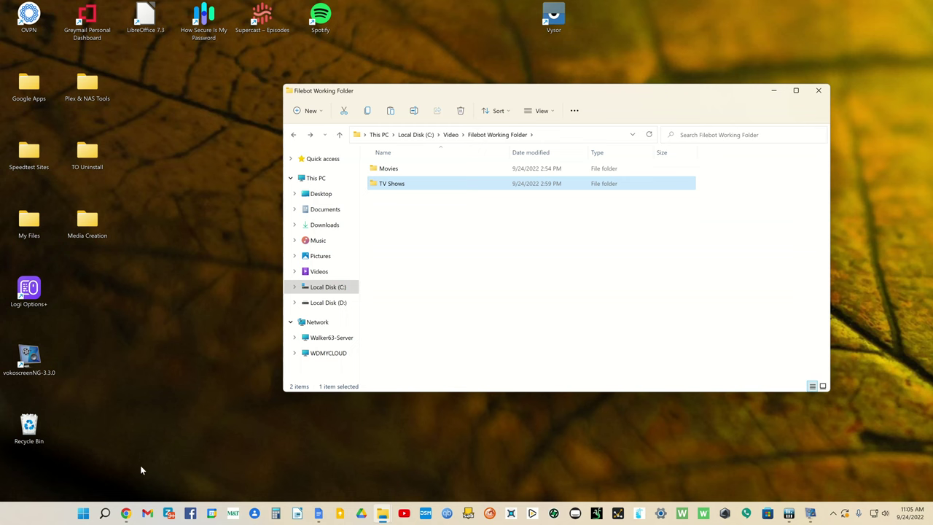
Download the FileBot_4.9.6_x64.msi installer from the FileBot site to Downloads
{"action": "left_click", "coordinate": [126, 513]}
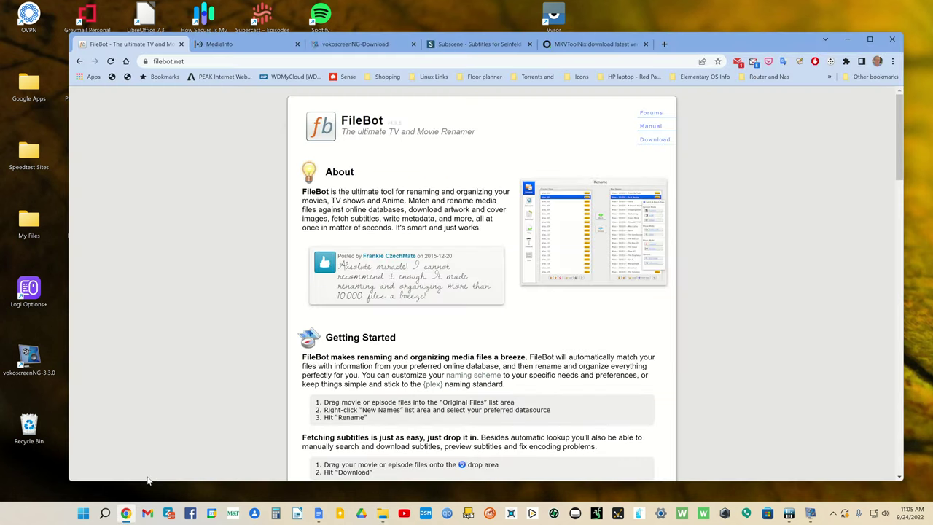
{"action": "left_click", "coordinate": [271, 43]}
{"action": "left_click", "coordinate": [263, 104]}
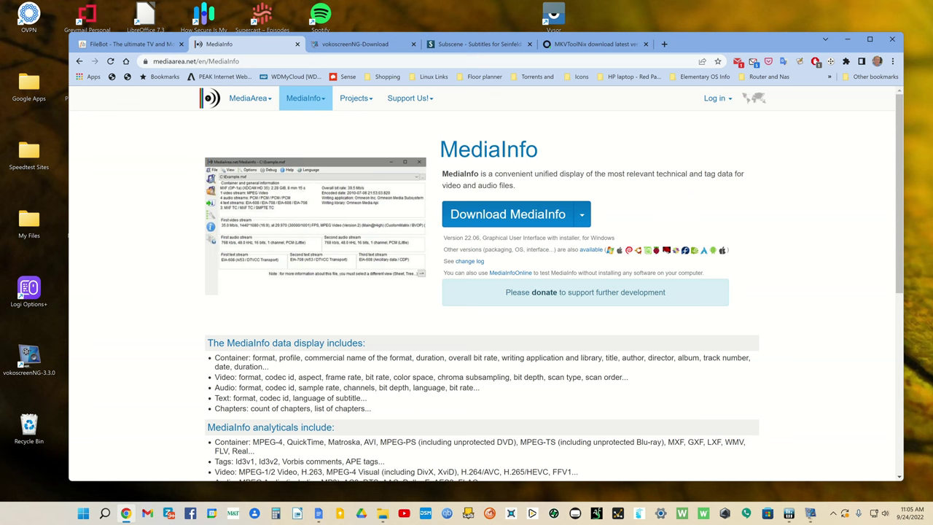
{"action": "mouse_move", "coordinate": [932, 37]}
{"action": "left_mouse_down"}
{"action": "mouse_move", "coordinate": [696, 38]}
{"action": "mouse_move", "coordinate": [932, 37]}
{"action": "left_mouse_up"}
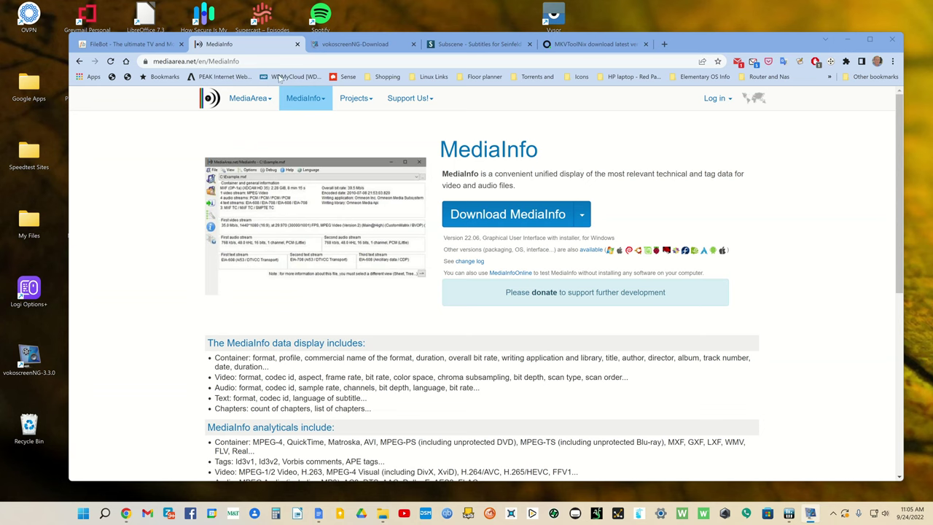
{"action": "left_click", "coordinate": [139, 48]}
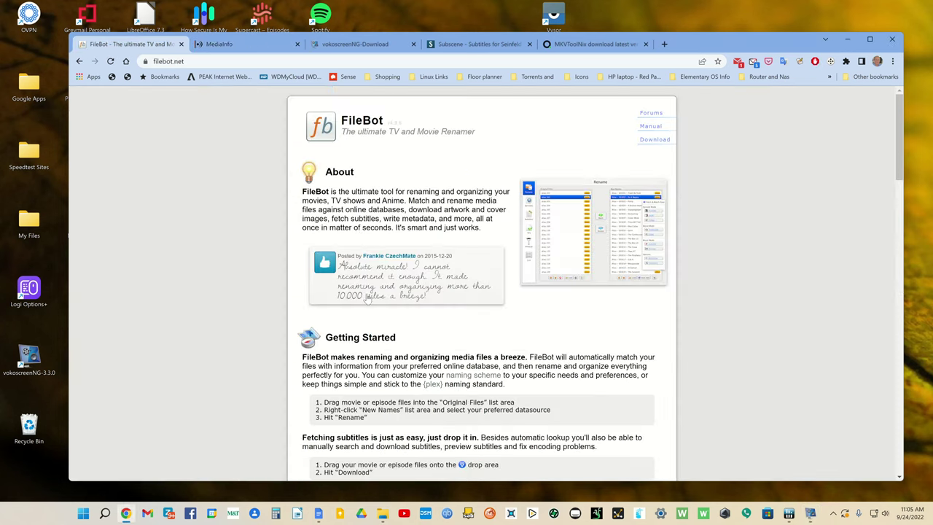
{"action": "left_click", "coordinate": [653, 140]}
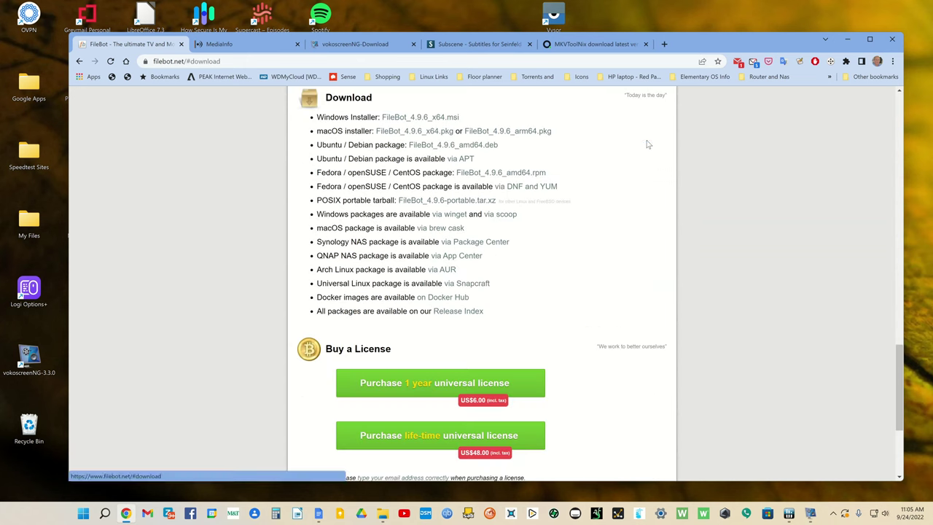
{"action": "left_click", "coordinate": [390, 120]}
{"action": "left_click", "coordinate": [409, 276]}
Open MediaInfo's Windows download page listing the v22.06 installers
{"action": "left_click", "coordinate": [242, 45]}
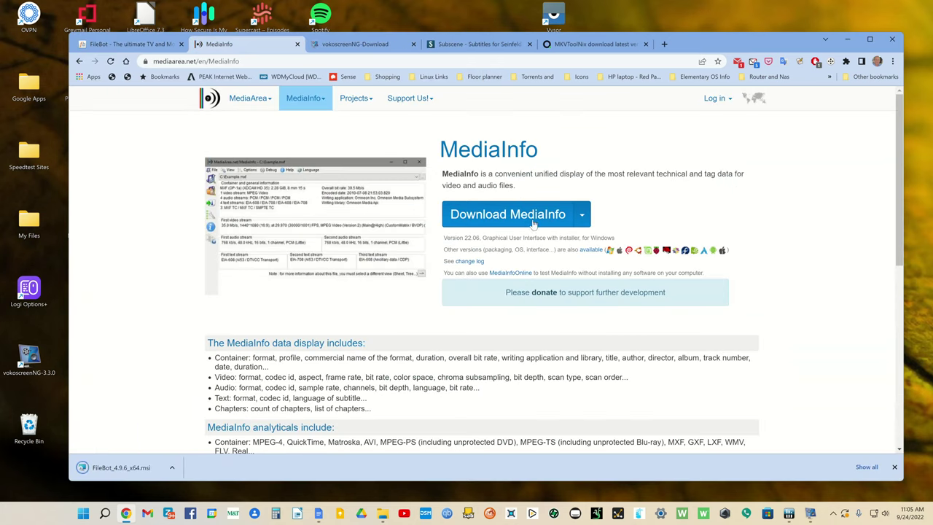
{"action": "left_click", "coordinate": [576, 221]}
{"action": "left_click", "coordinate": [466, 235]}
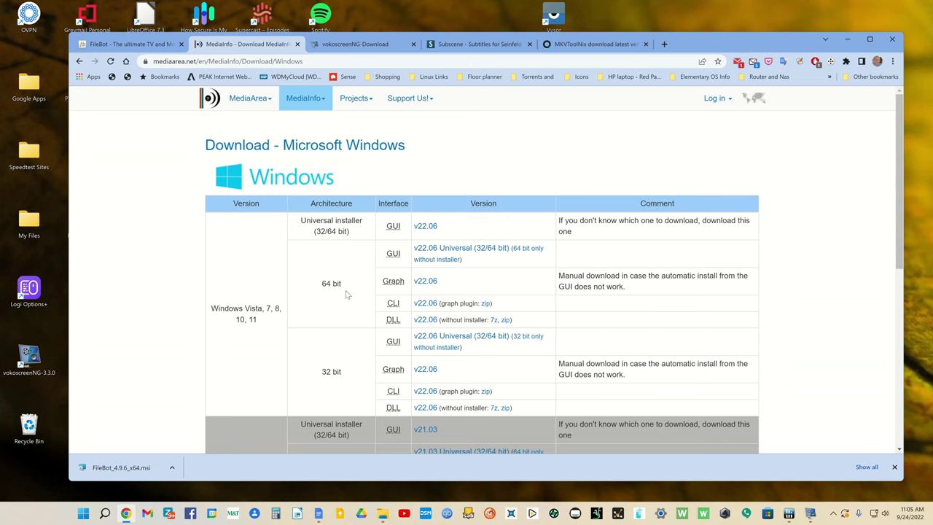
Save MediaInfo_GUI_22.06_Windows.exe to Downloads and decline running the FileBot installer at SmartScreen
{"action": "left_click", "coordinate": [429, 227]}
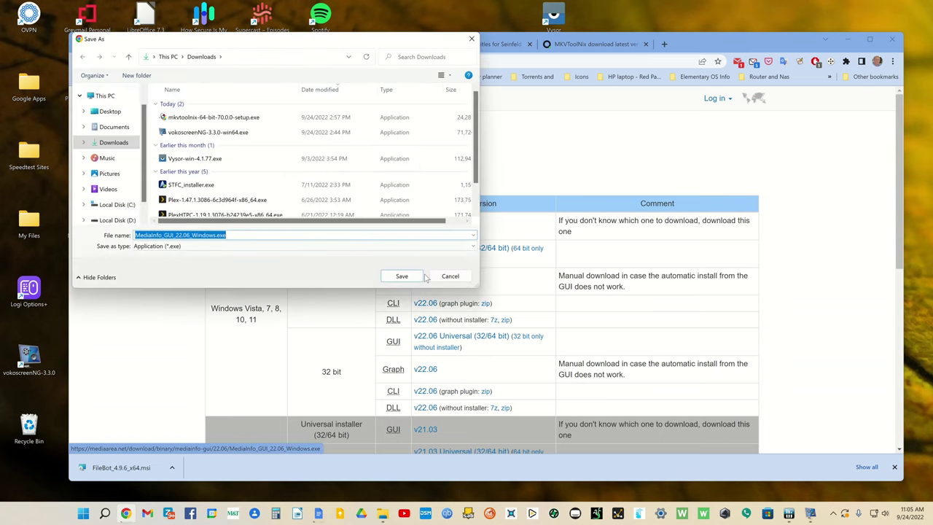
{"action": "left_click", "coordinate": [402, 276]}
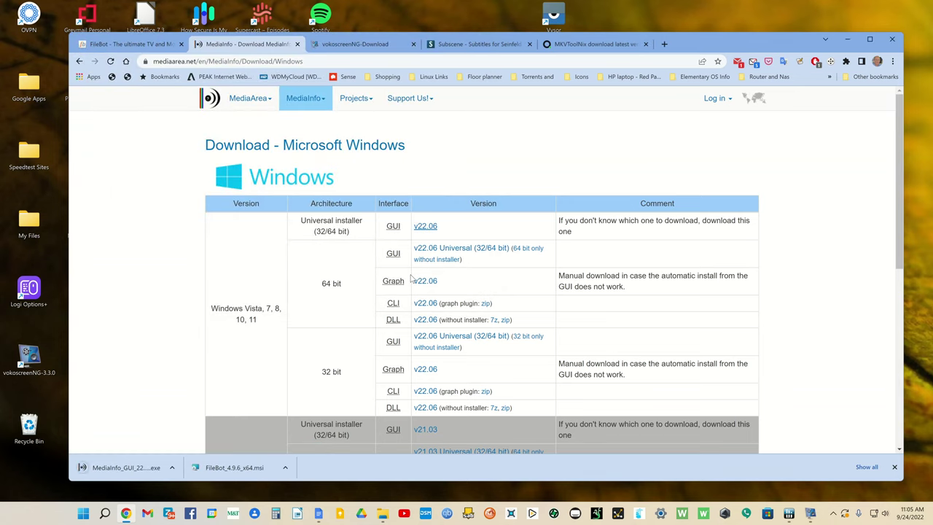
{"action": "left_click", "coordinate": [240, 467]}
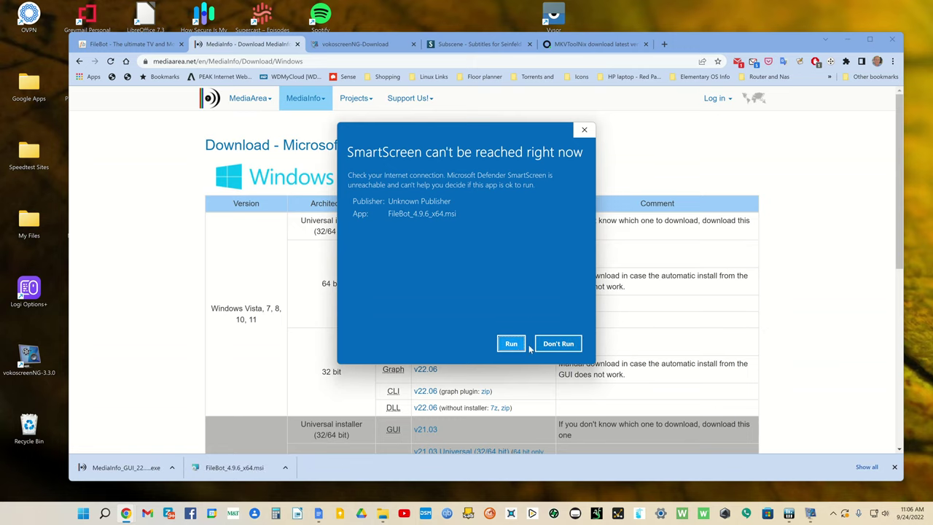
{"action": "left_click", "coordinate": [549, 345]}
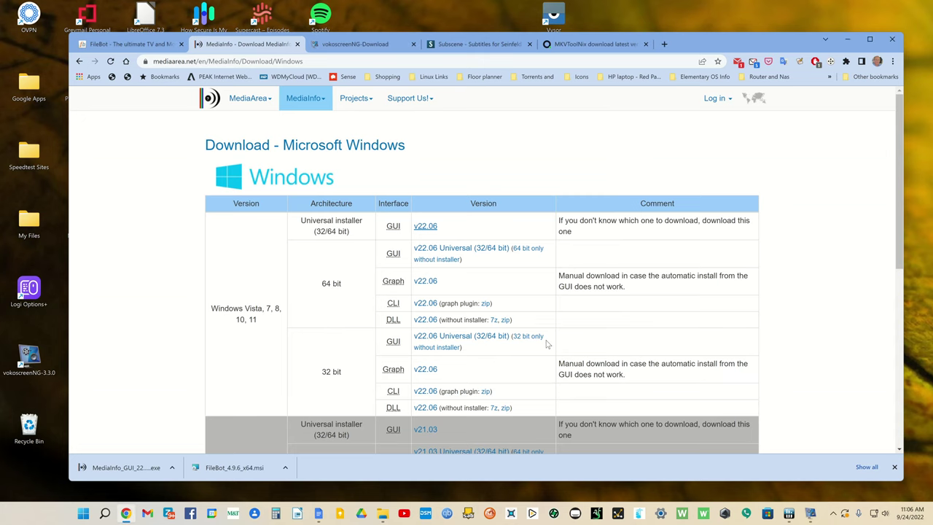
Run FileBot_4.9.6_x64.msi, choose Repair, dismiss the shortcut warning, and finish the wizard
{"action": "left_click", "coordinate": [223, 469]}
{"action": "left_click", "coordinate": [511, 343]}
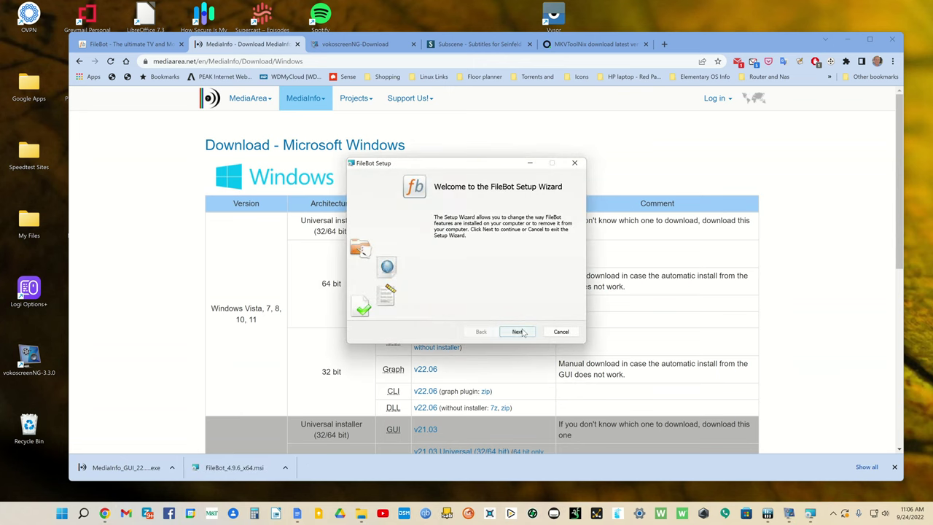
{"action": "left_click", "coordinate": [521, 331]}
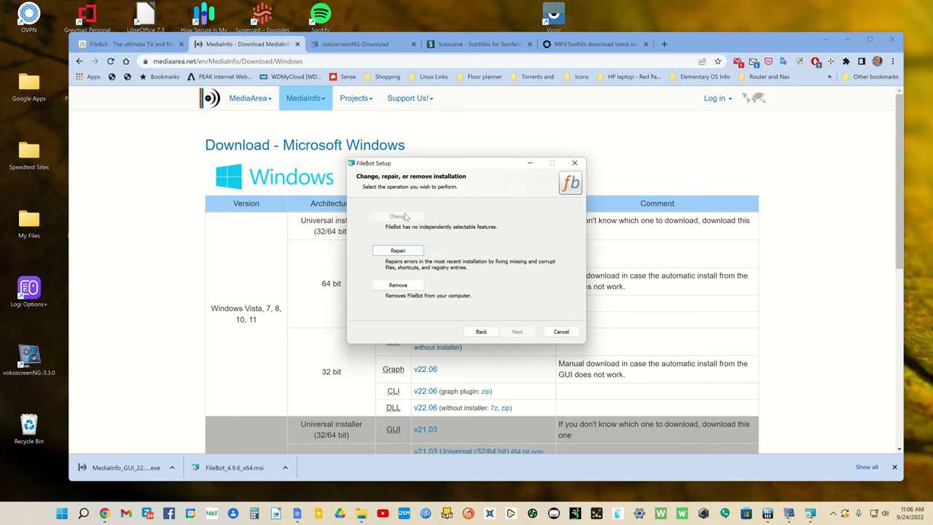
{"action": "left_click", "coordinate": [402, 253]}
{"action": "left_click", "coordinate": [509, 332]}
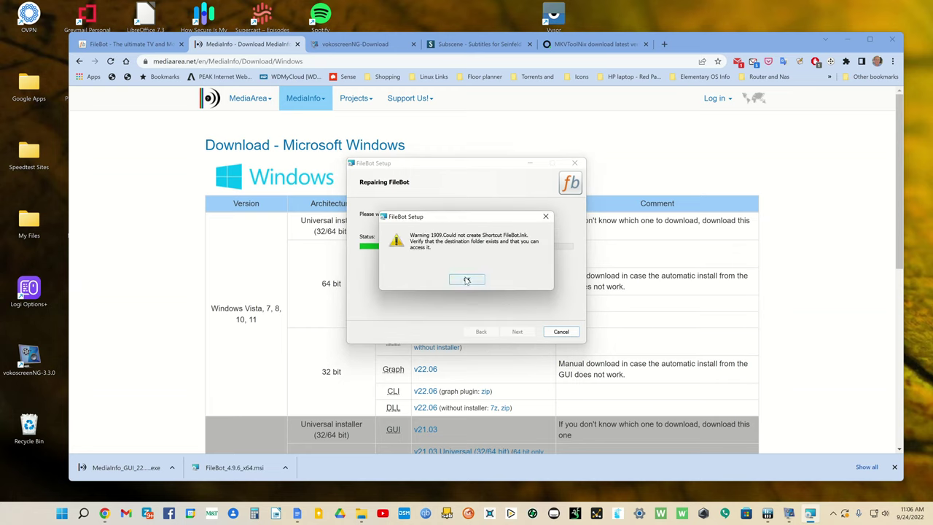
{"action": "left_click", "coordinate": [465, 277]}
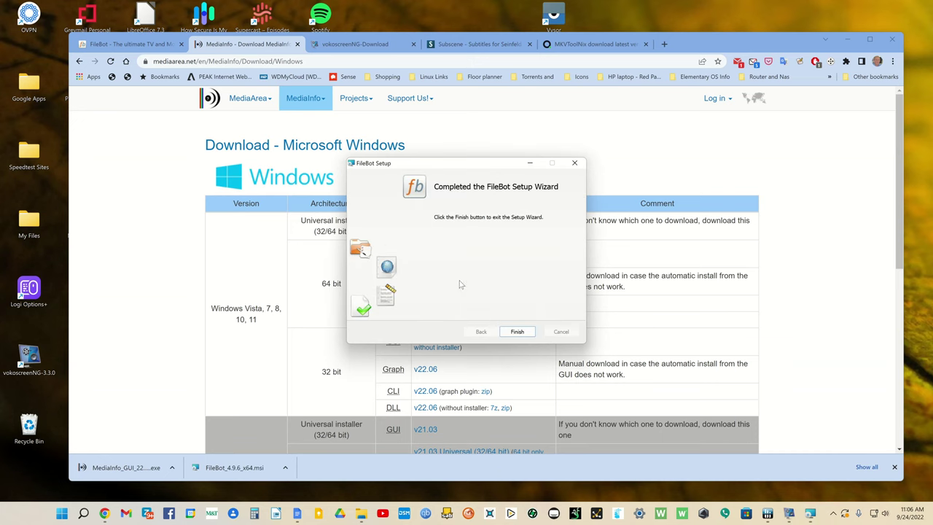
{"action": "left_click", "coordinate": [516, 332]}
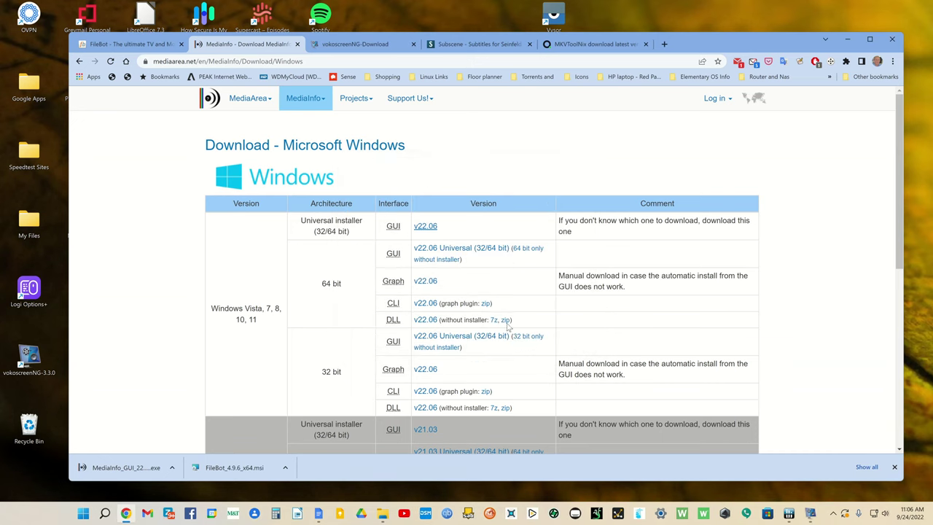
Launch FileBot 4.9.6 from Start search, accept Getting Started, then close the tutorial tab
{"action": "left_click", "coordinate": [84, 513]}
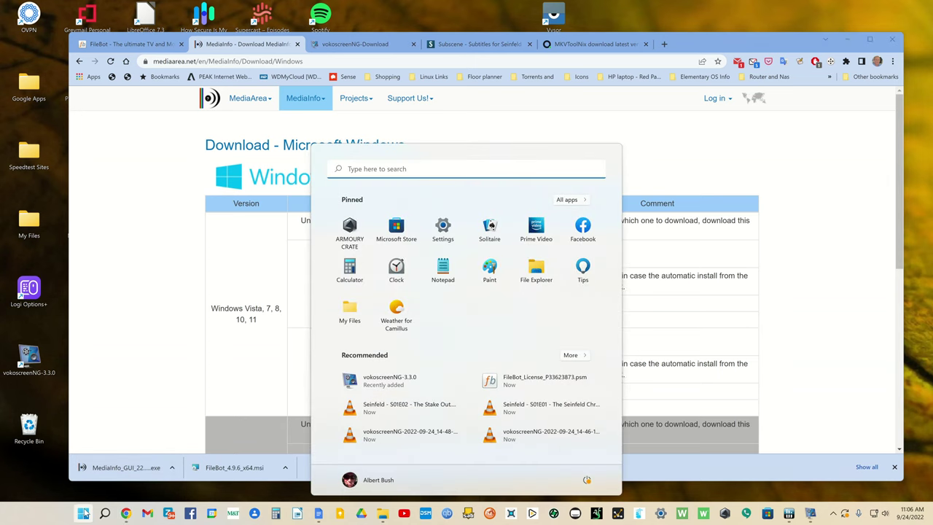
{"action": "type", "text": "file"}
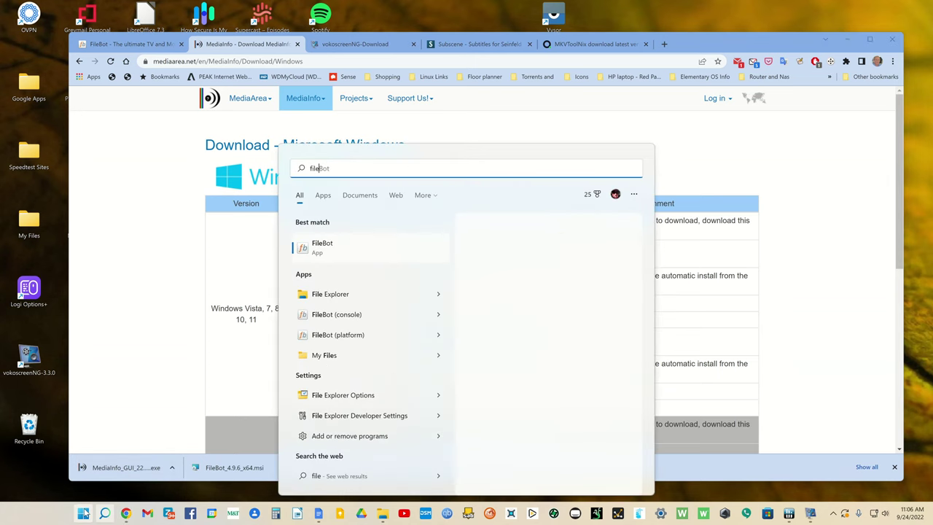
{"action": "left_click", "coordinate": [305, 249]}
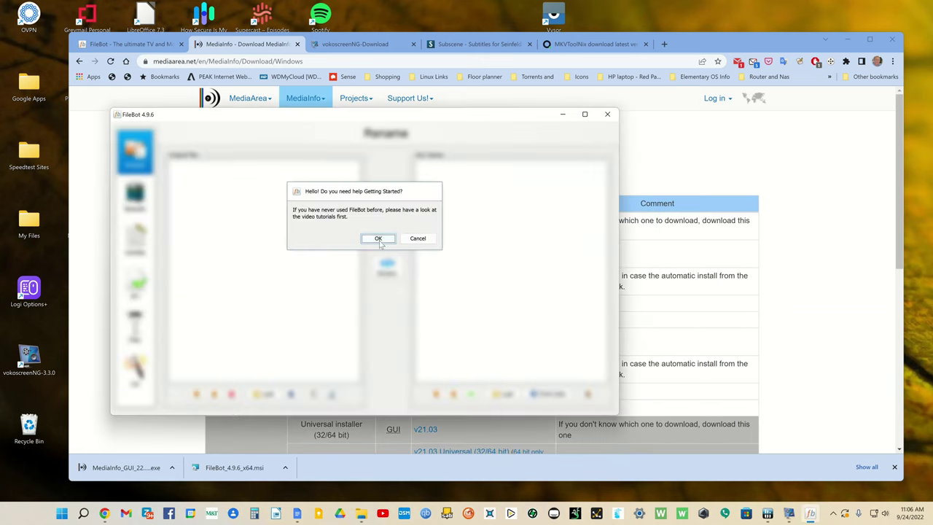
{"action": "left_click", "coordinate": [381, 239]}
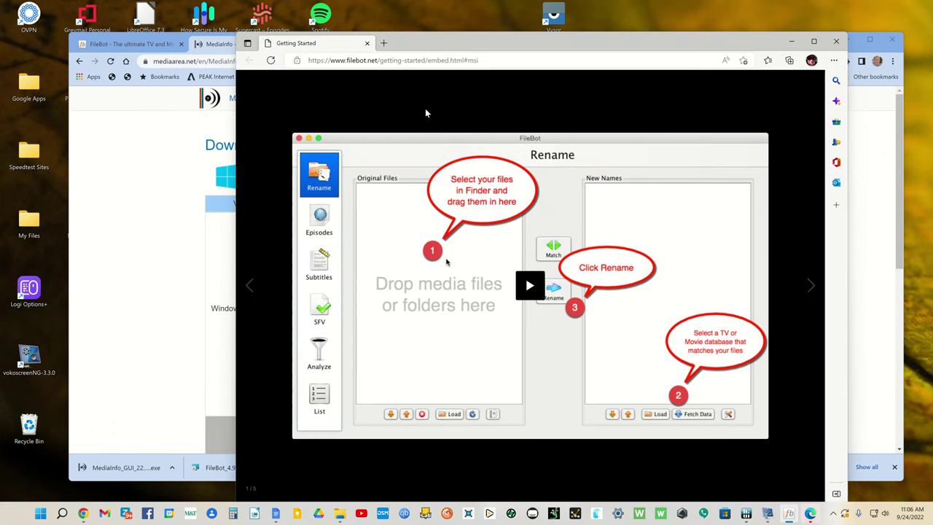
{"action": "left_click", "coordinate": [367, 44]}
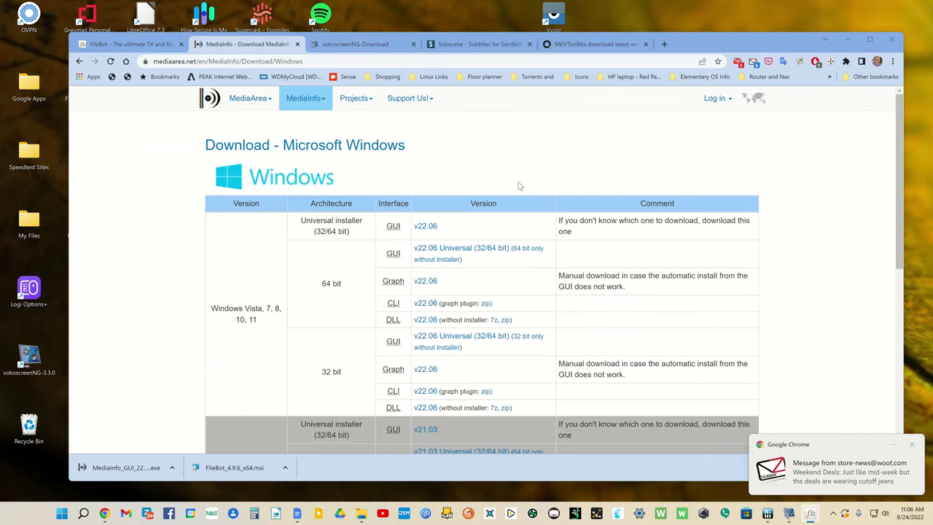
Install MediaInfo 22.06 into the default folder and finish setup
{"action": "left_click", "coordinate": [124, 467]}
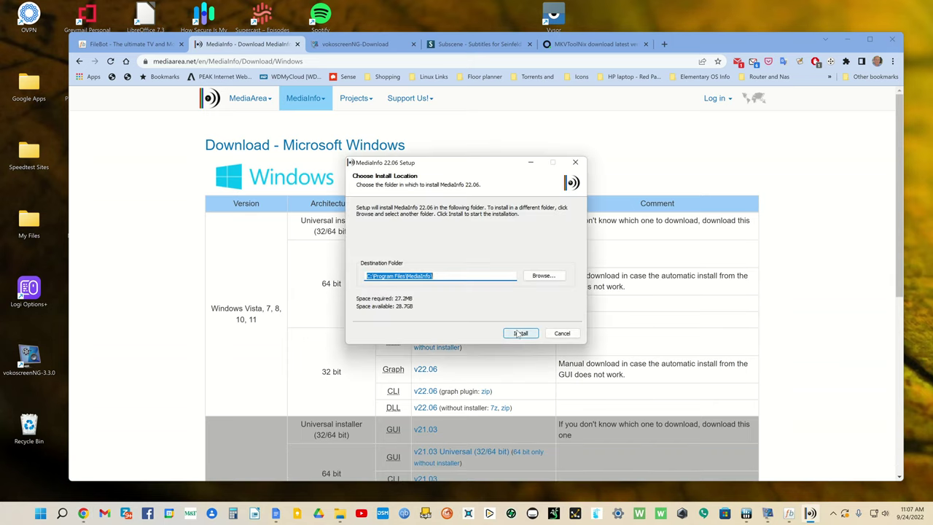
{"action": "left_click", "coordinate": [519, 333]}
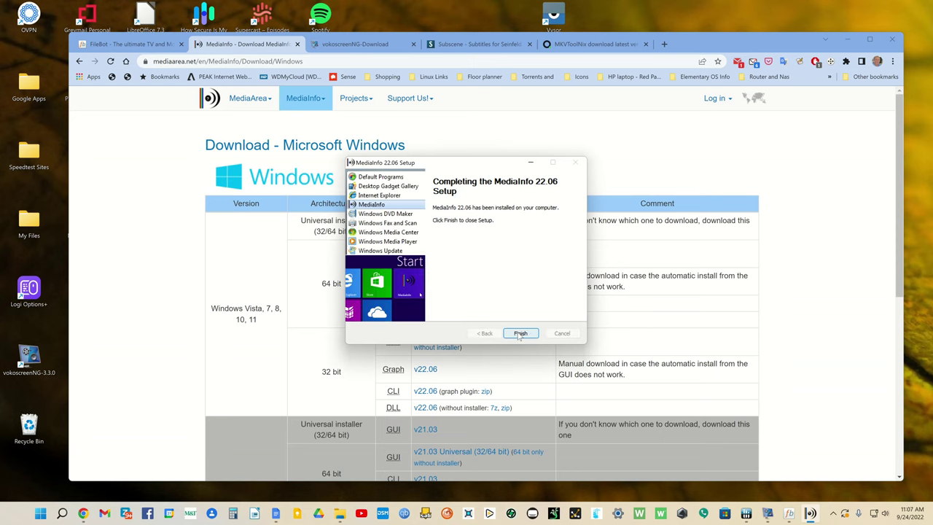
{"action": "left_click", "coordinate": [520, 333]}
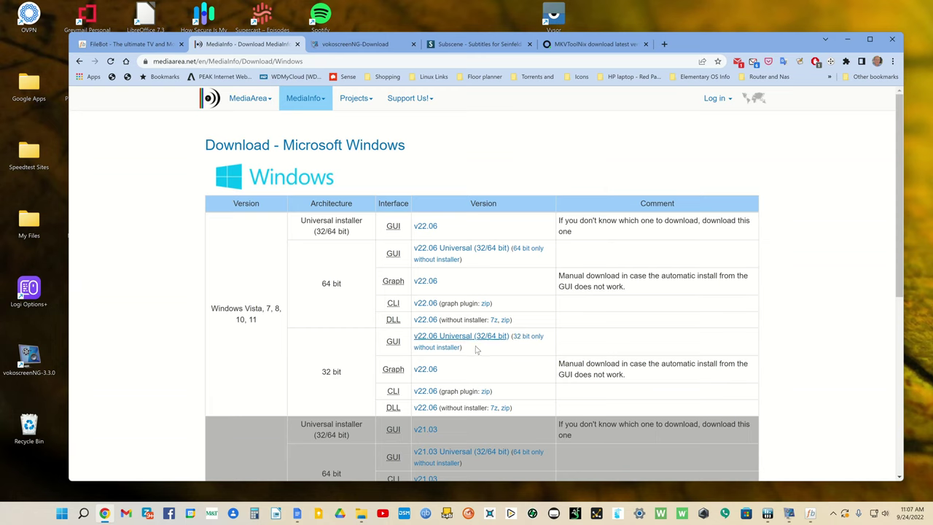
Search Start for 'medi', launch the result, and close the Windows Media Player that opens
{"action": "left_click", "coordinate": [58, 514]}
{"action": "type", "text": "medi"}
{"action": "left_click", "coordinate": [327, 328]}
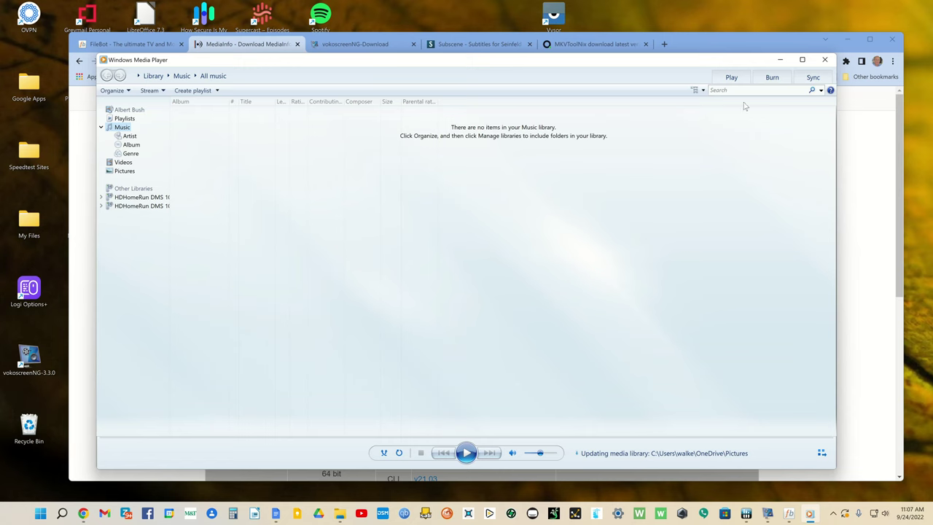
{"action": "left_click", "coordinate": [824, 60]}
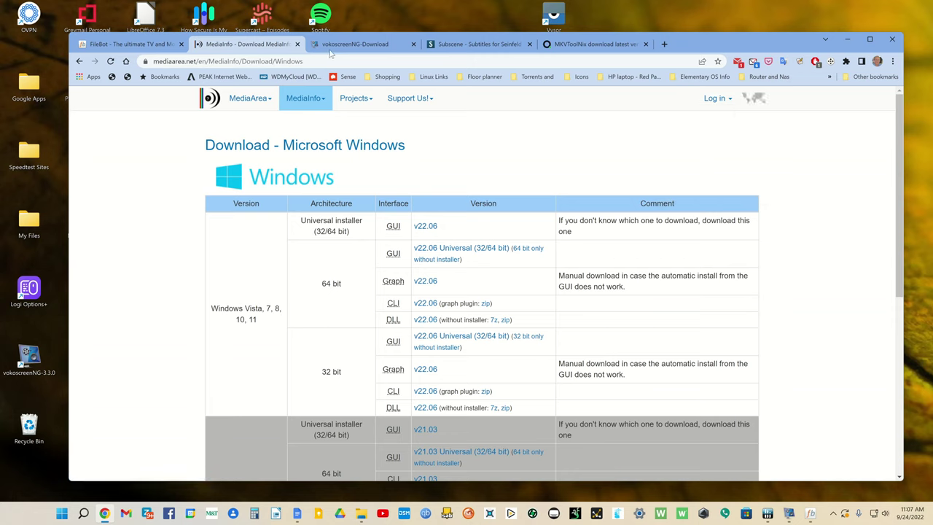
Close the FileBot, MediaInfo, vokoscreenNG and MKVToolNix tabs, then the Chrome window
{"action": "left_click", "coordinate": [181, 45]}
{"action": "left_click", "coordinate": [181, 44]}
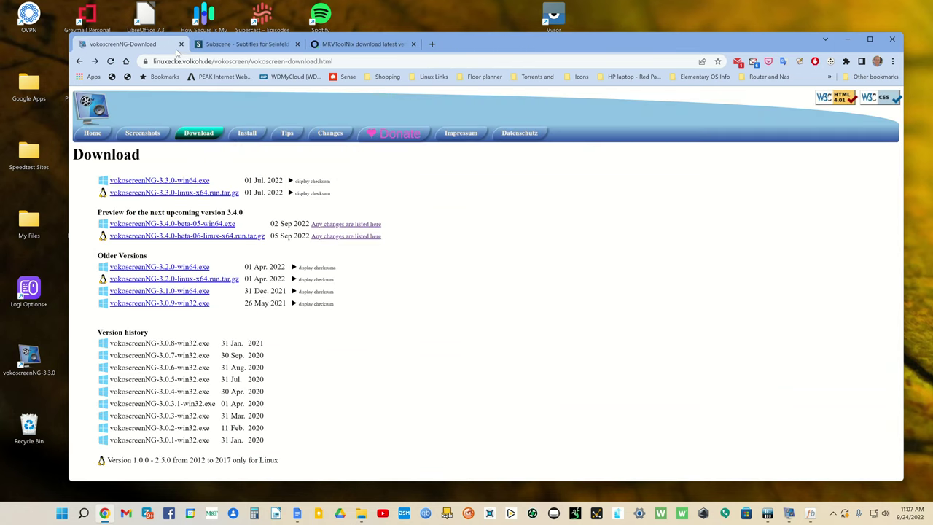
{"action": "left_click", "coordinate": [181, 45]}
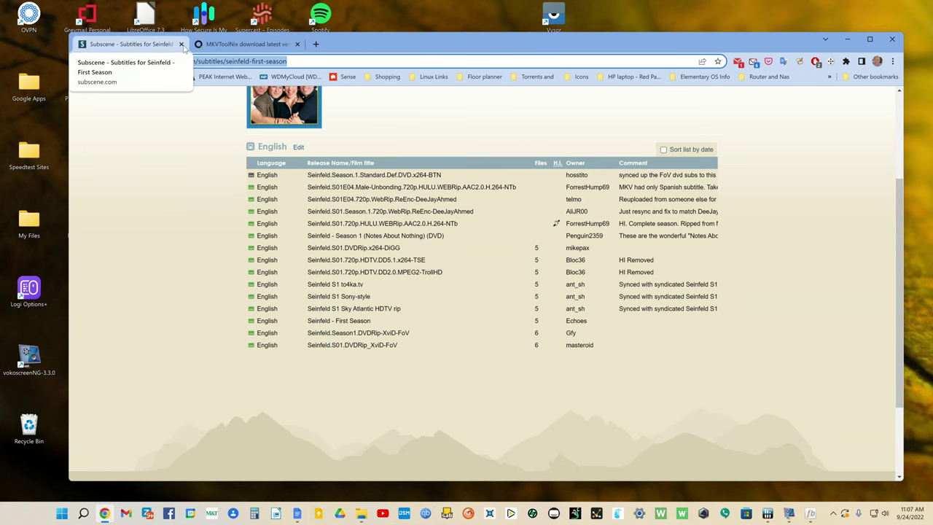
{"action": "left_click", "coordinate": [214, 45]}
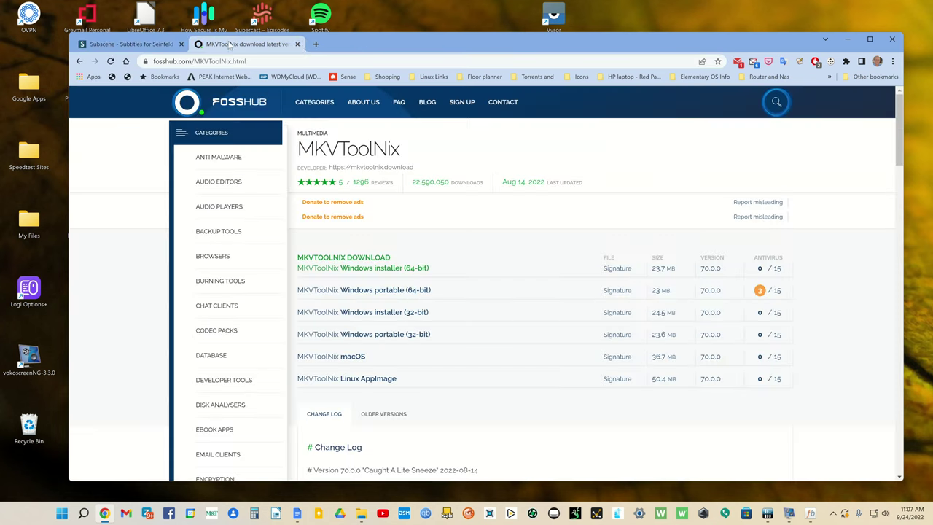
{"action": "left_click", "coordinate": [297, 44]}
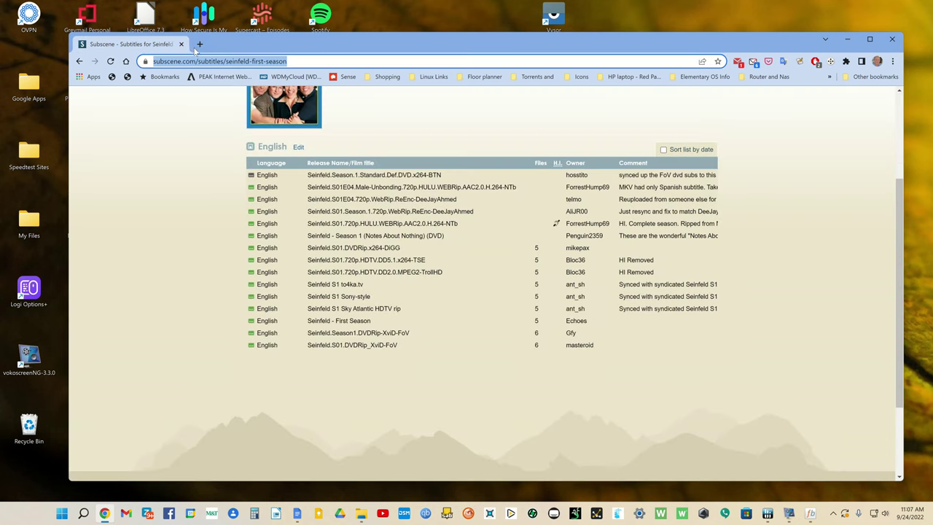
{"action": "left_click", "coordinate": [890, 41]}
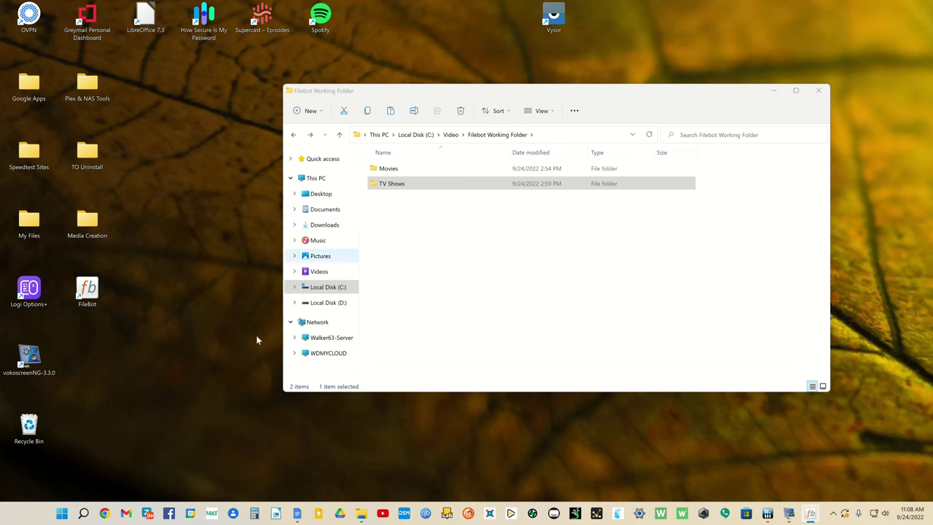
Save the English Seinfeld.S01.720p.HDTV.DD5.1.x264-TSE subtitle zip and open it in File Explorer
{"action": "left_click", "coordinate": [104, 513]}
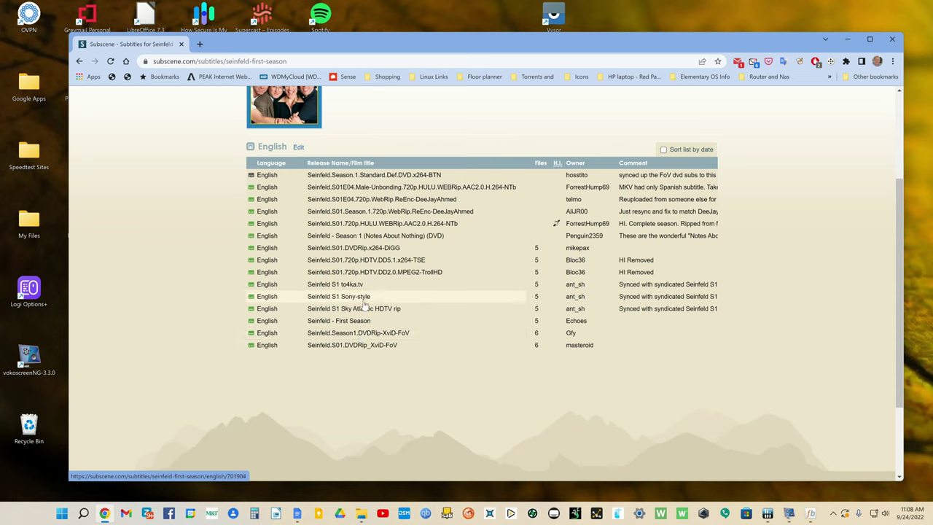
{"action": "left_click", "coordinate": [365, 260]}
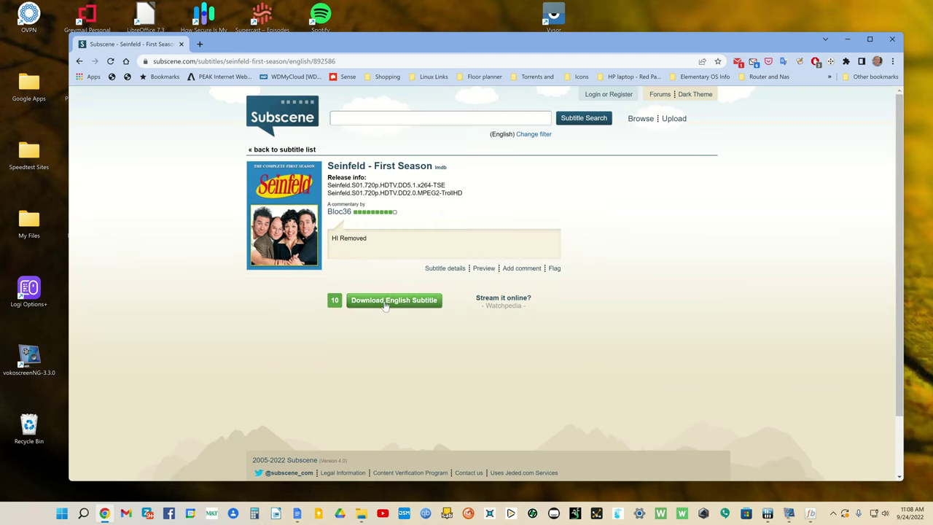
{"action": "left_click", "coordinate": [385, 304]}
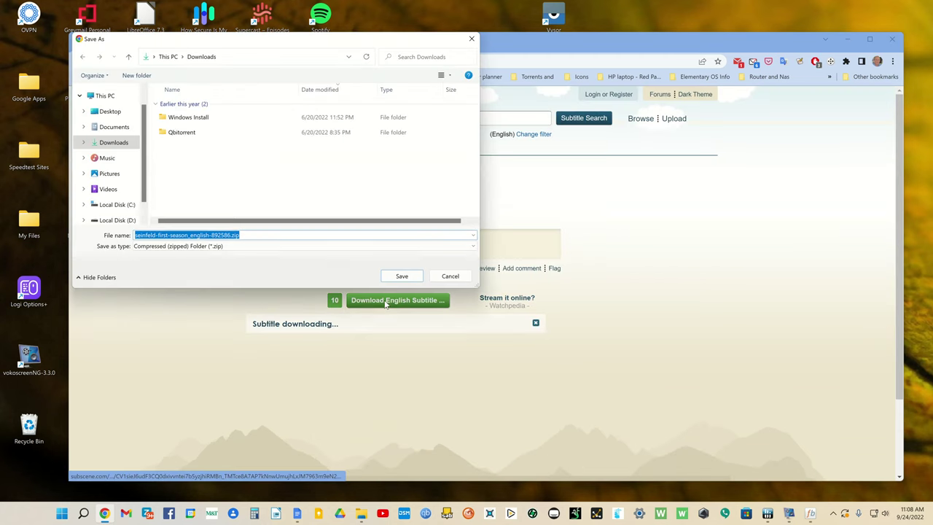
{"action": "left_click", "coordinate": [419, 279]}
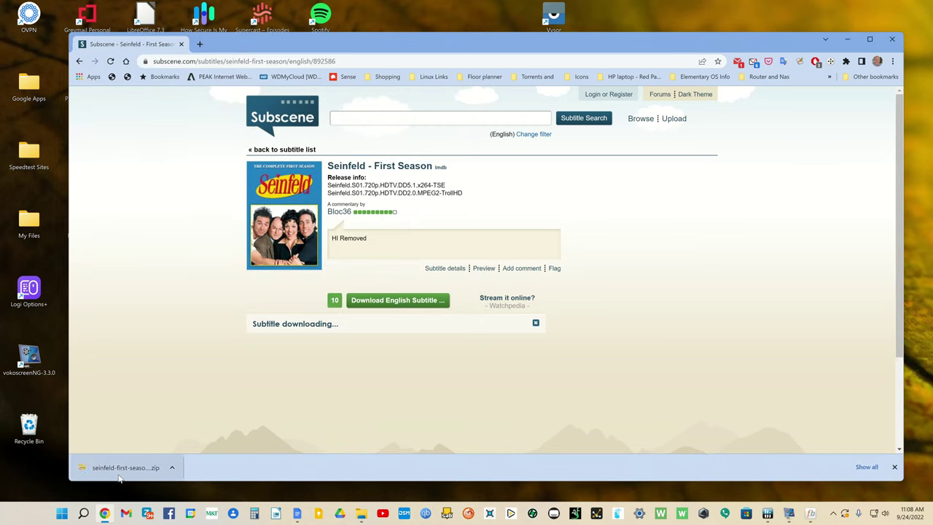
{"action": "left_click", "coordinate": [121, 472]}
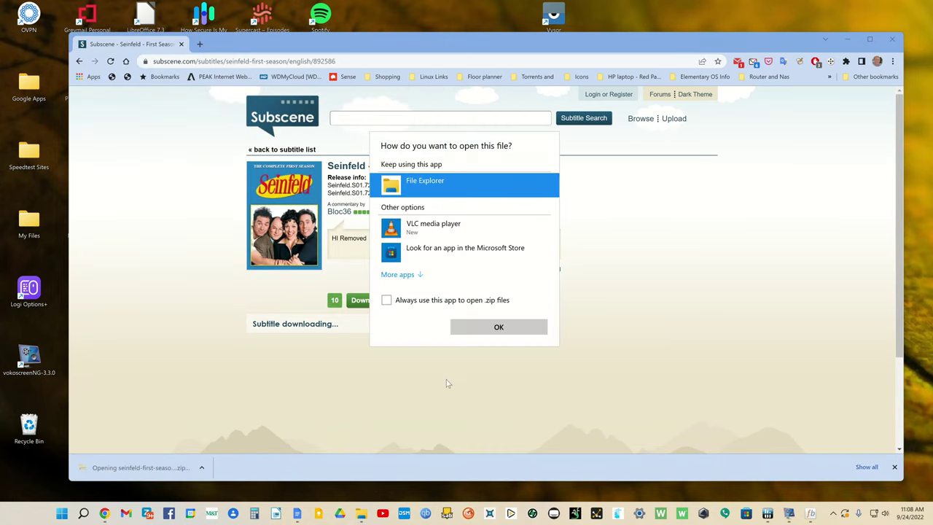
{"action": "left_click", "coordinate": [485, 329]}
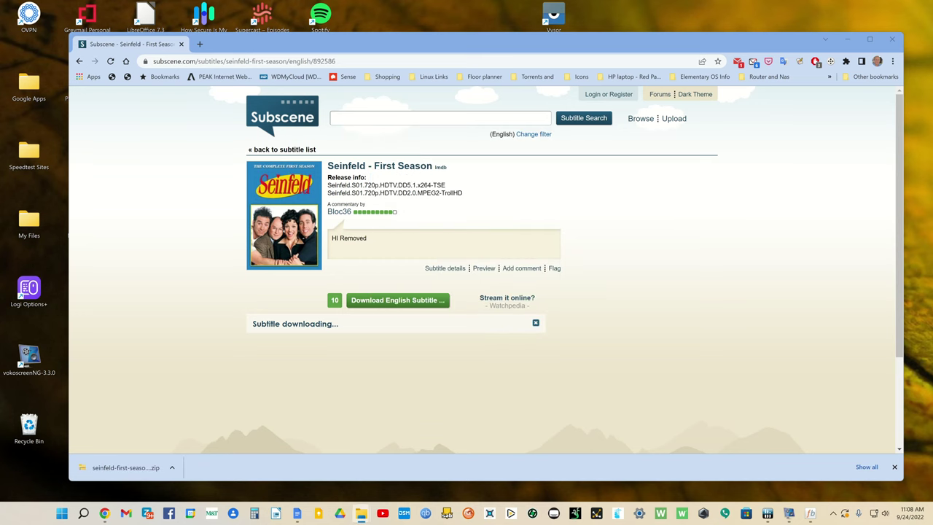
{"action": "left_click_drag", "start_coordinate": [480, 96], "coordinate": [580, 108]}
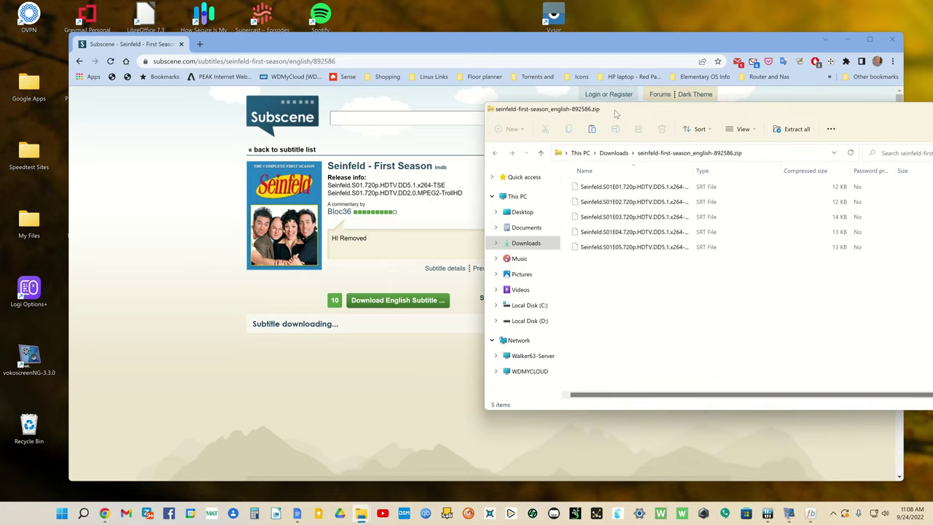
Arrange the subtitle zip and Filebot Working Folder windows side by side, closing the Subscene browser
{"action": "left_click", "coordinate": [360, 514]}
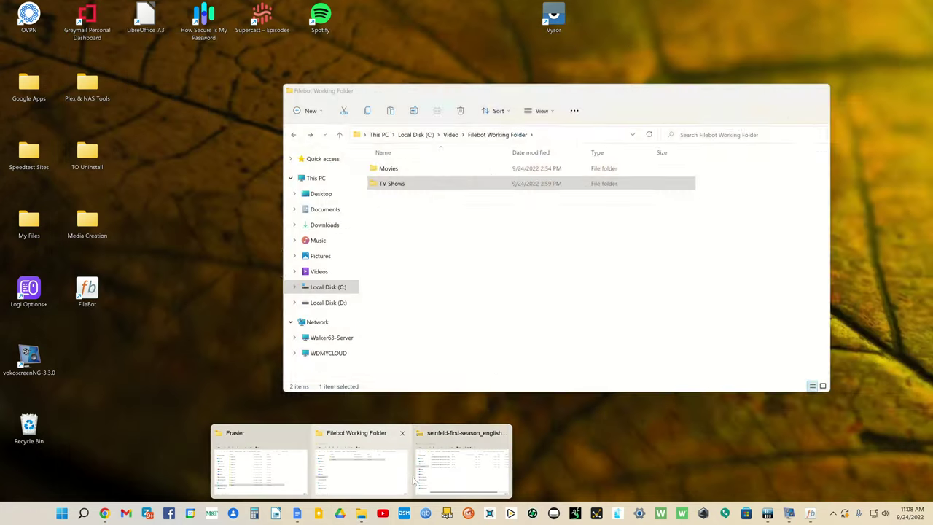
{"action": "left_click", "coordinate": [434, 473]}
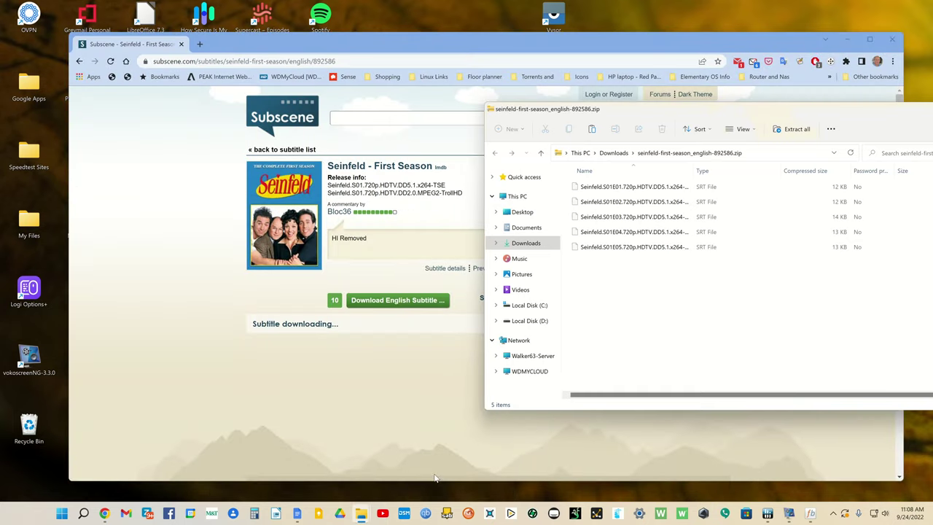
{"action": "left_click", "coordinate": [360, 515]}
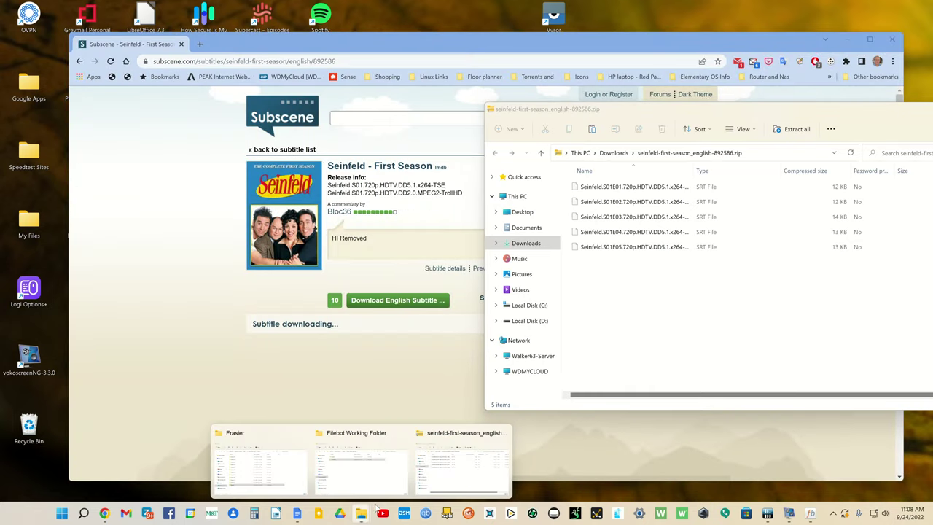
{"action": "left_click", "coordinate": [442, 478]}
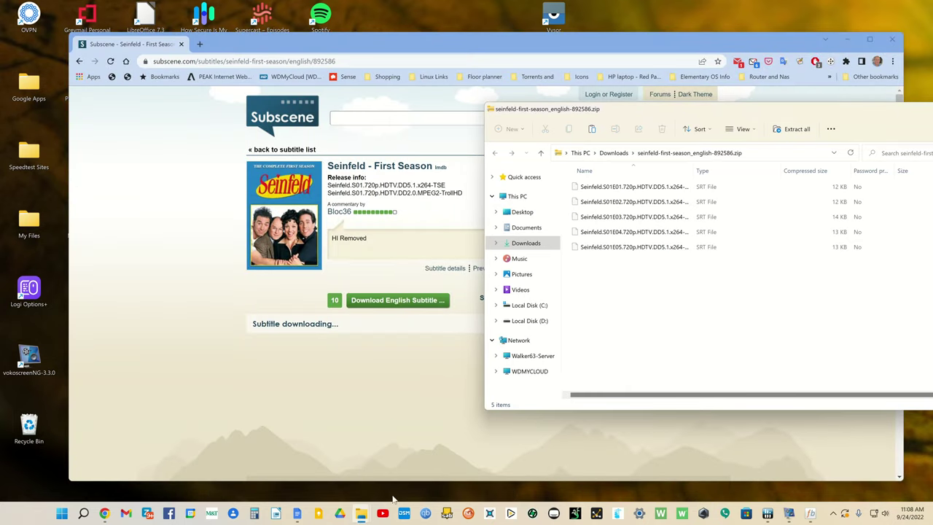
{"action": "left_click", "coordinate": [360, 513]}
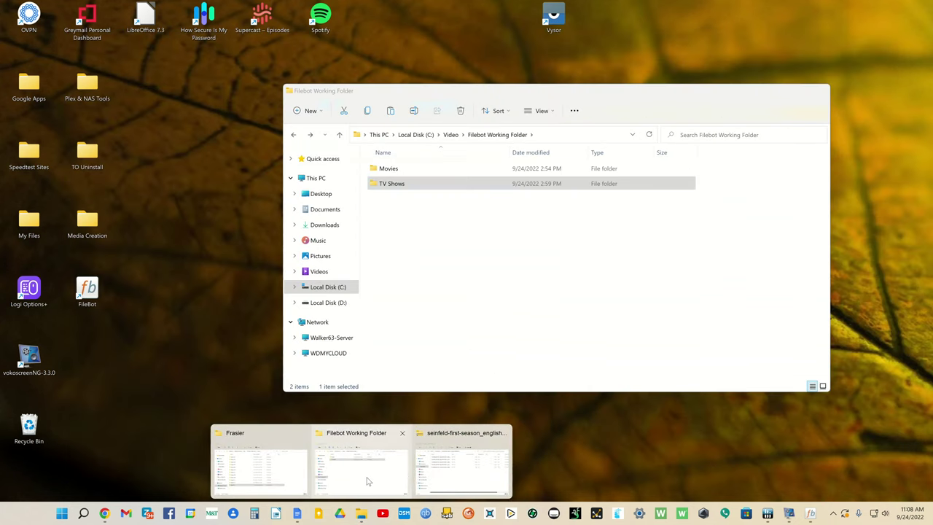
{"action": "left_click", "coordinate": [366, 477]}
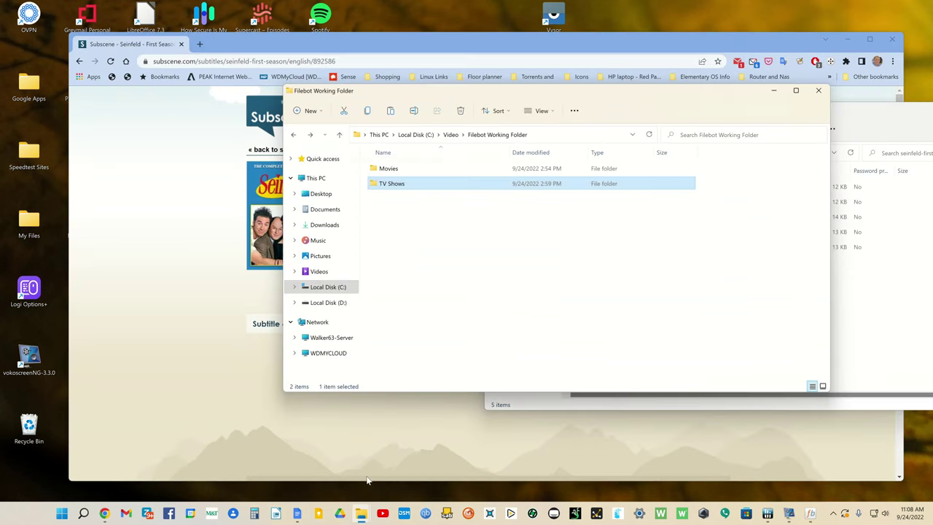
{"action": "left_click", "coordinate": [181, 43]}
{"action": "left_click_drag", "start_coordinate": [557, 94], "coordinate": [314, 110]}
Move the five SRT files from the zip into TV Shows > Seinfeld > Season 1, then close the zip
{"action": "double_click", "coordinate": [149, 202]}
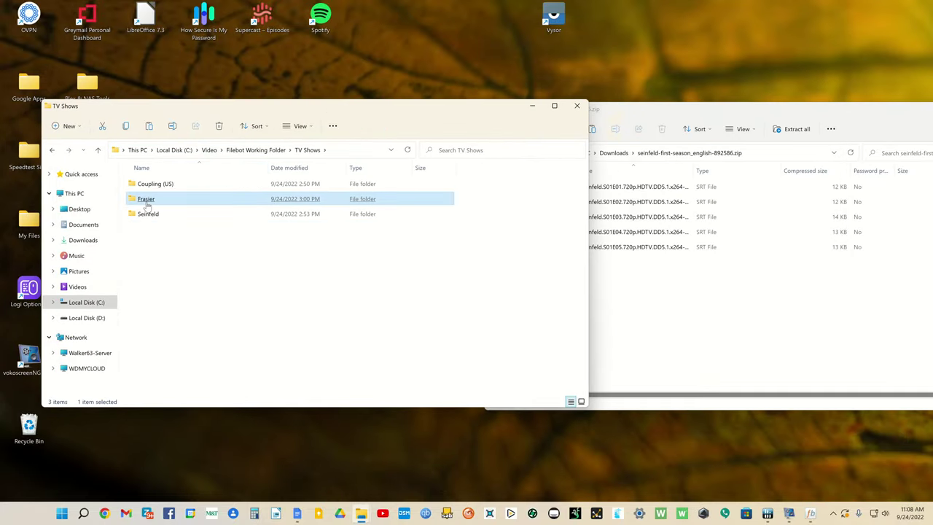
{"action": "double_click", "coordinate": [148, 213]}
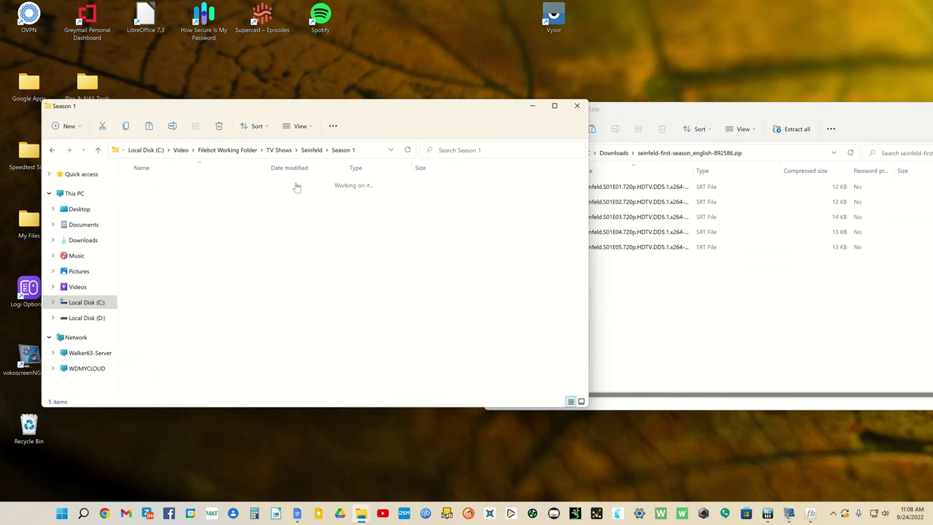
{"action": "double_click", "coordinate": [151, 191]}
{"action": "left_click", "coordinate": [673, 112]}
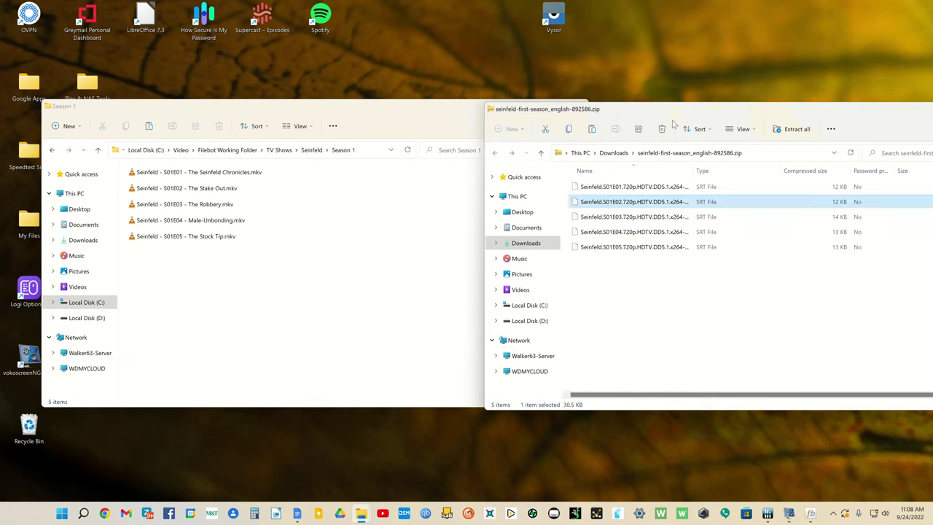
{"action": "left_click_drag", "start_coordinate": [736, 180], "coordinate": [236, 323]}
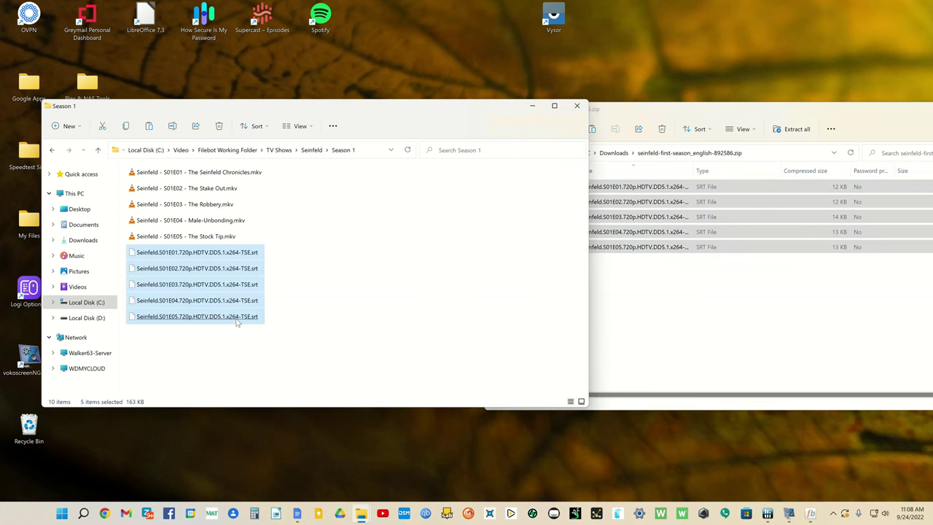
{"action": "left_click", "coordinate": [635, 111]}
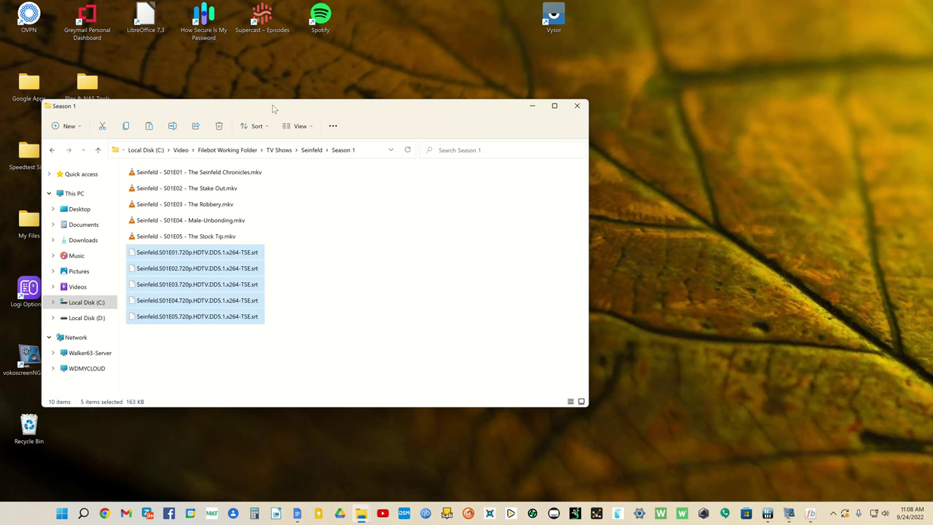
{"action": "left_click", "coordinate": [270, 104]}
Reopen Seinfeld's Season 1 folder to confirm all ten episode and subtitle files
{"action": "left_click", "coordinate": [217, 147]}
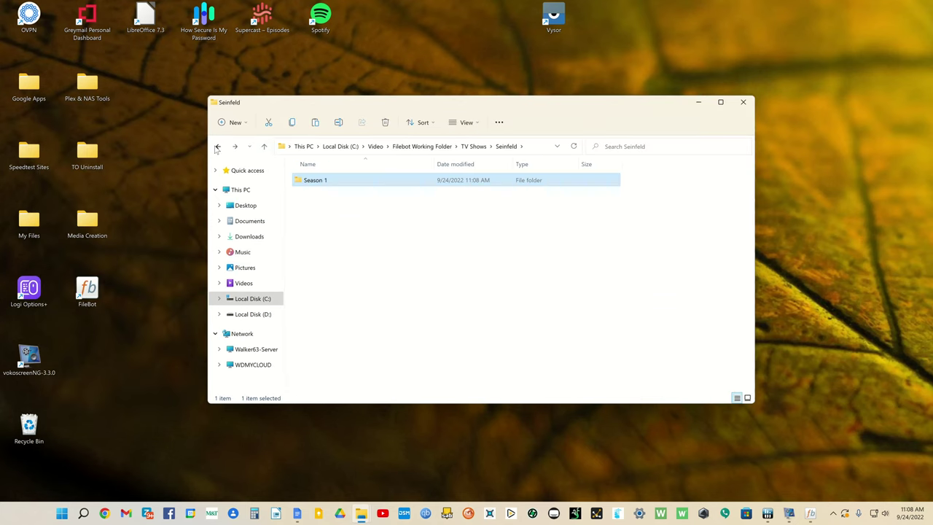
{"action": "left_click", "coordinate": [216, 147]}
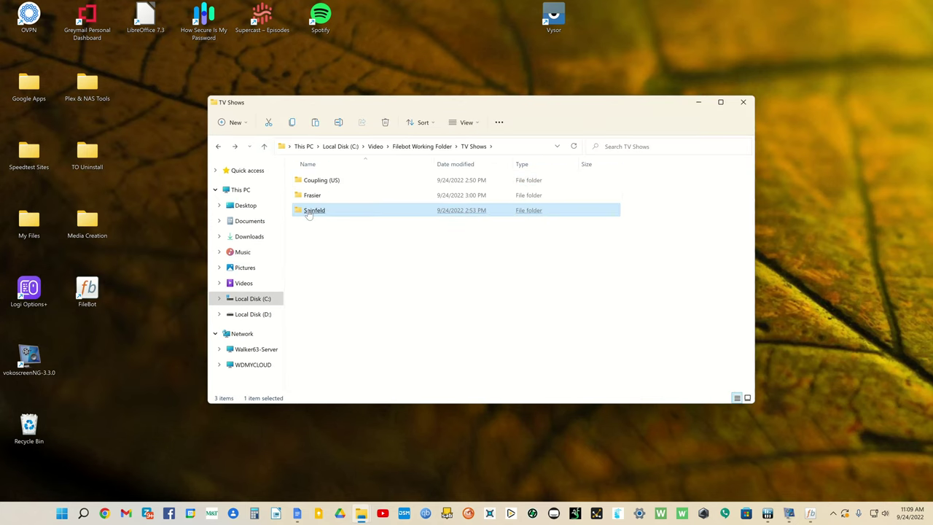
{"action": "double_click", "coordinate": [309, 211]}
{"action": "double_click", "coordinate": [315, 181]}
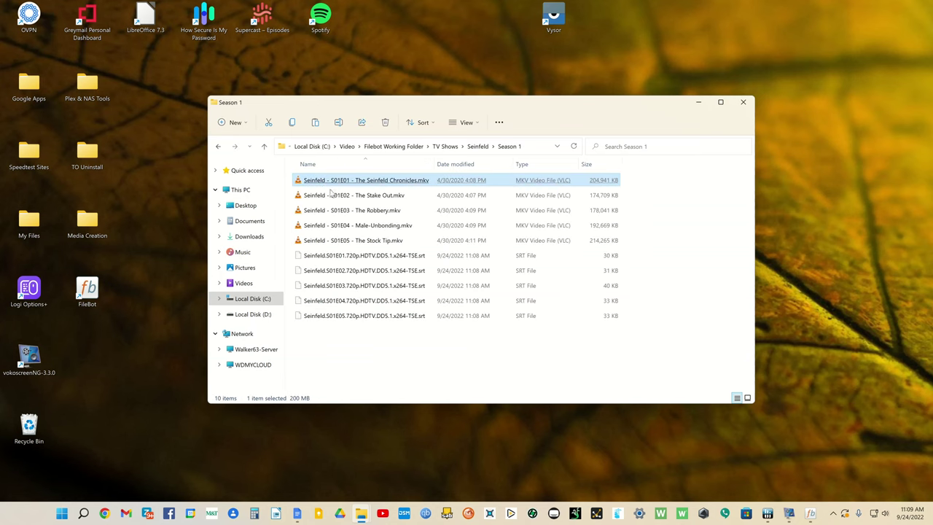
{"action": "right_click", "coordinate": [337, 184]}
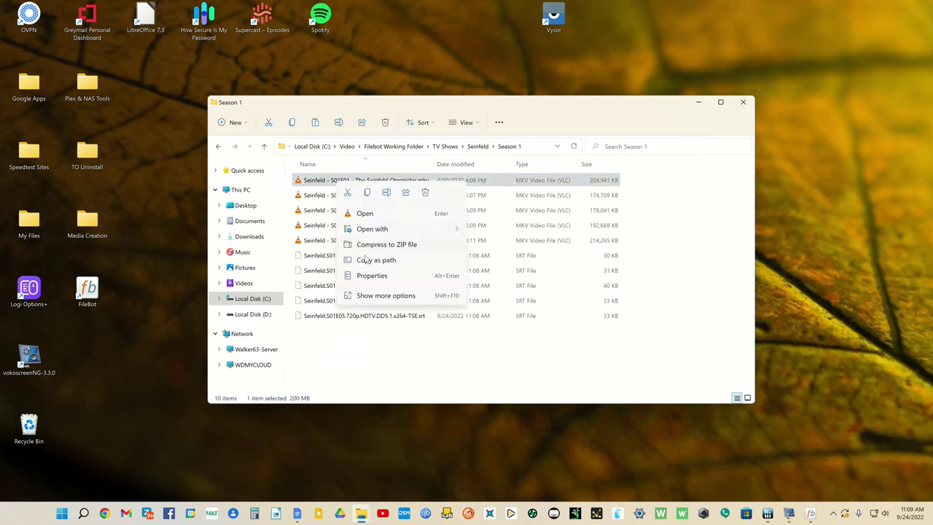
{"action": "left_click", "coordinate": [198, 223]}
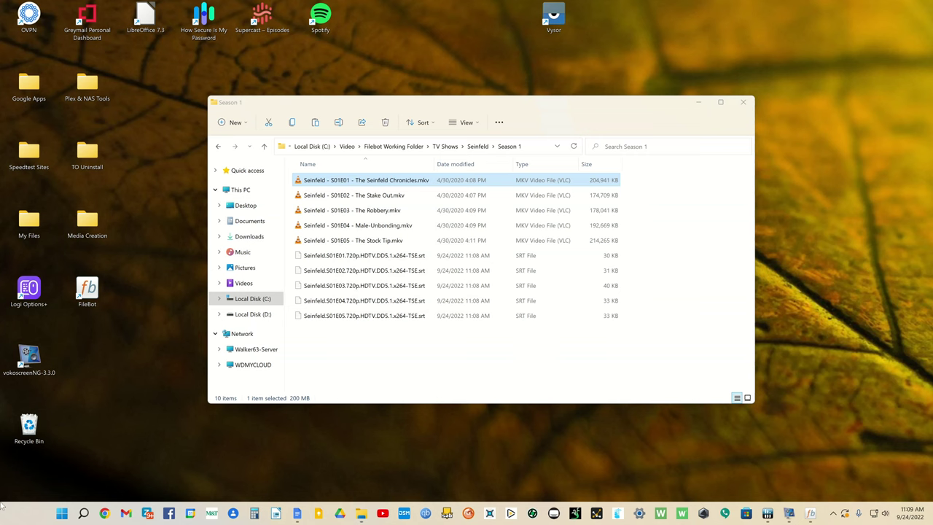
{"action": "left_click", "coordinate": [61, 514]}
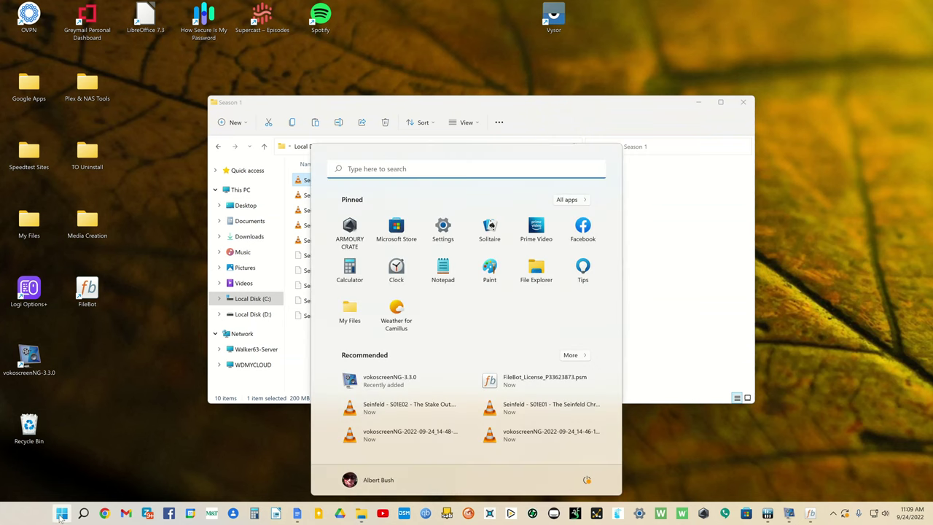
{"action": "type", "text": "mk"}
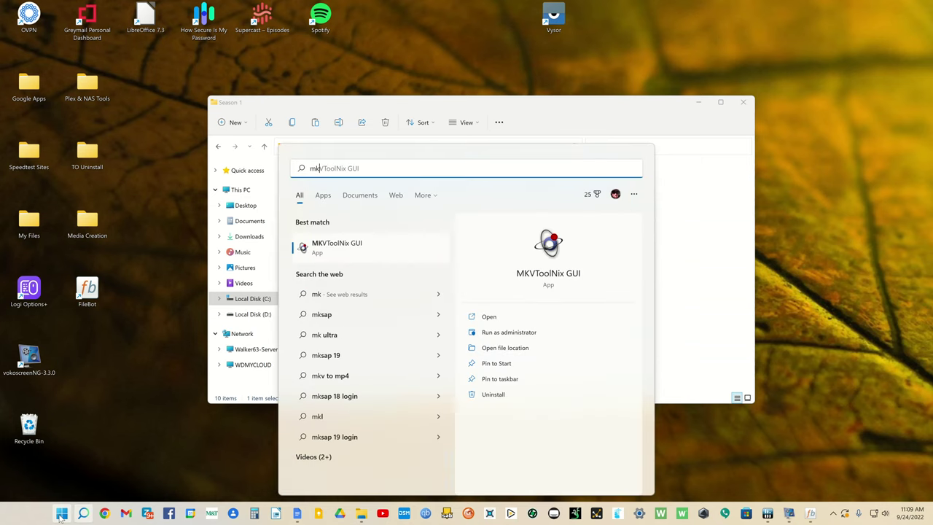
{"action": "type", "text": "v"}
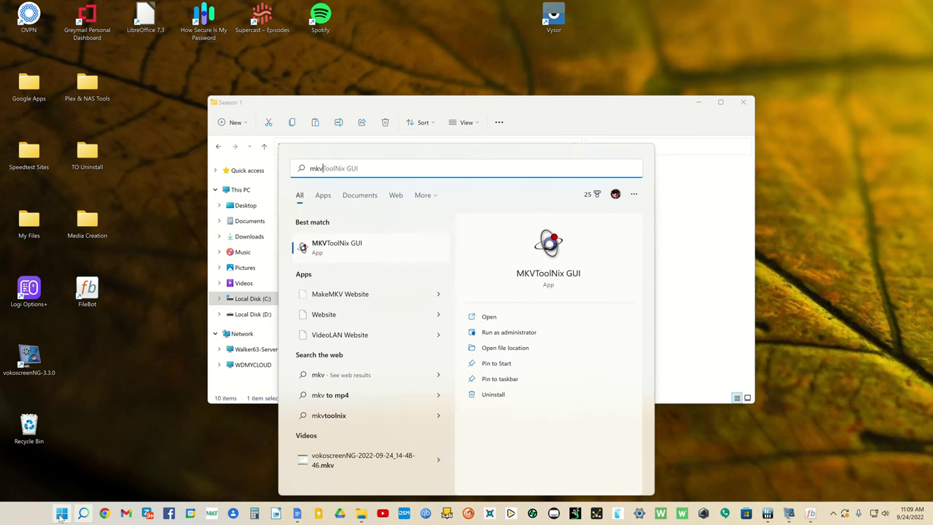
{"action": "left_click", "coordinate": [548, 271]}
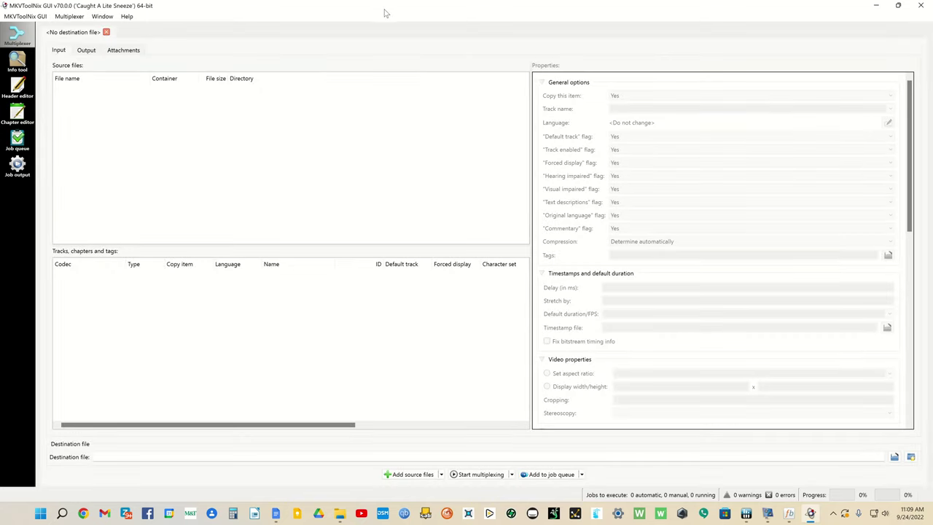
{"action": "double_click", "coordinate": [385, 13]}
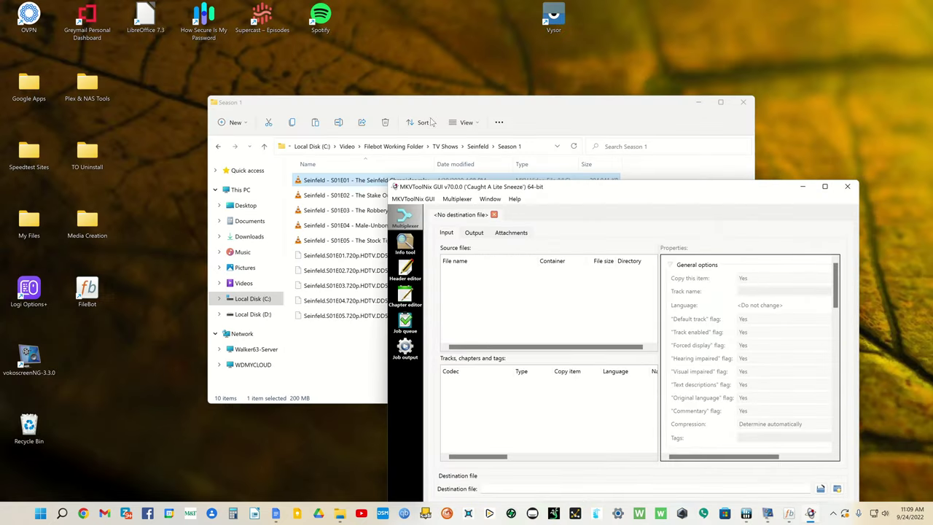
{"action": "left_click", "coordinate": [335, 180]}
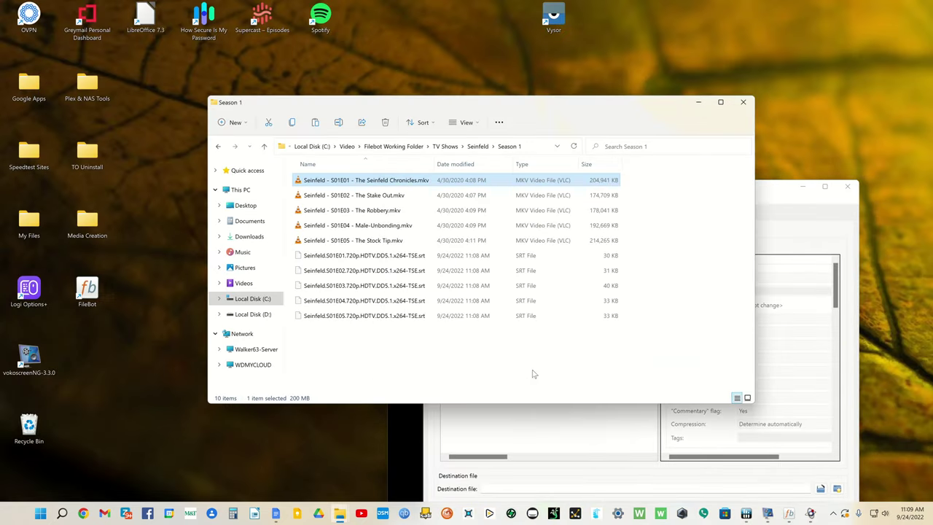
{"action": "left_click_drag", "start_coordinate": [580, 101], "coordinate": [388, 39]}
{"action": "left_click_drag", "start_coordinate": [191, 121], "coordinate": [655, 342]}
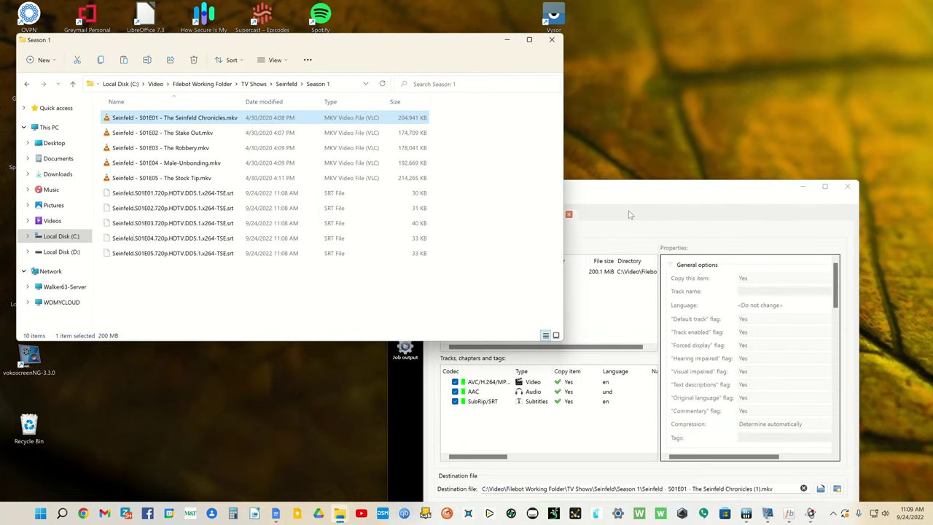
{"action": "left_click", "coordinate": [475, 403]}
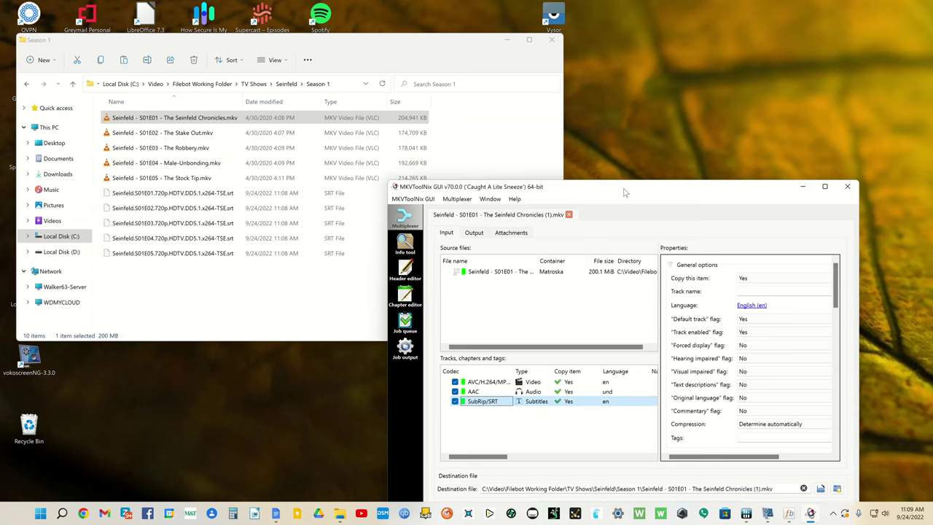
{"action": "left_click_drag", "start_coordinate": [623, 193], "coordinate": [618, 90]}
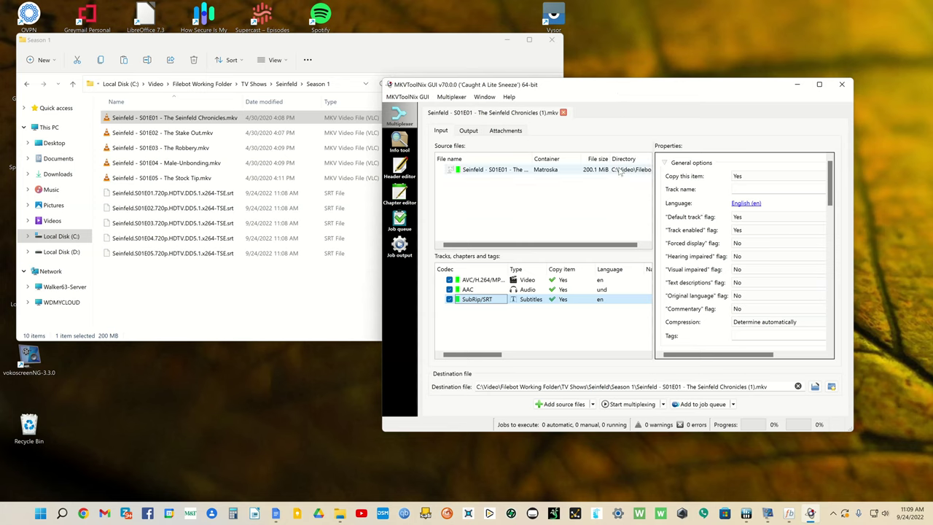
{"action": "left_click", "coordinate": [841, 84]}
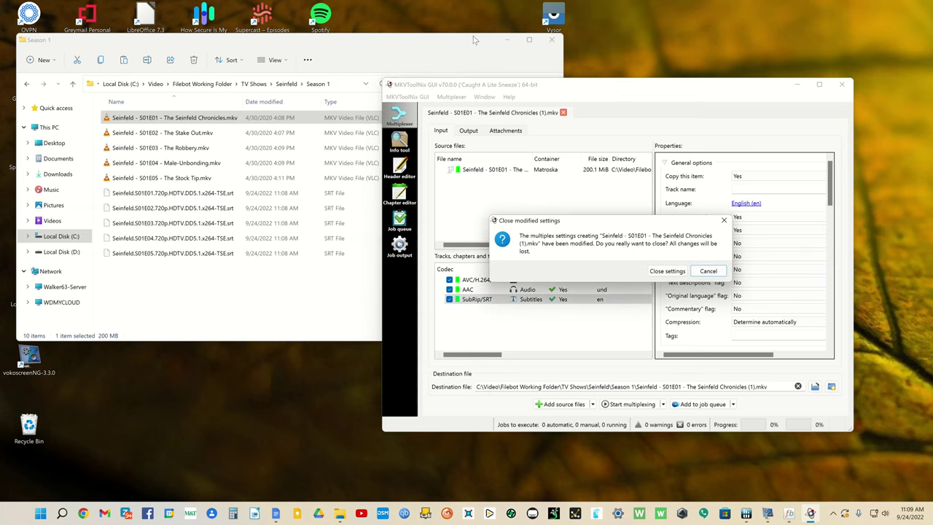
{"action": "left_click", "coordinate": [666, 270]}
{"action": "left_click_drag", "start_coordinate": [521, 51], "coordinate": [649, 59]}
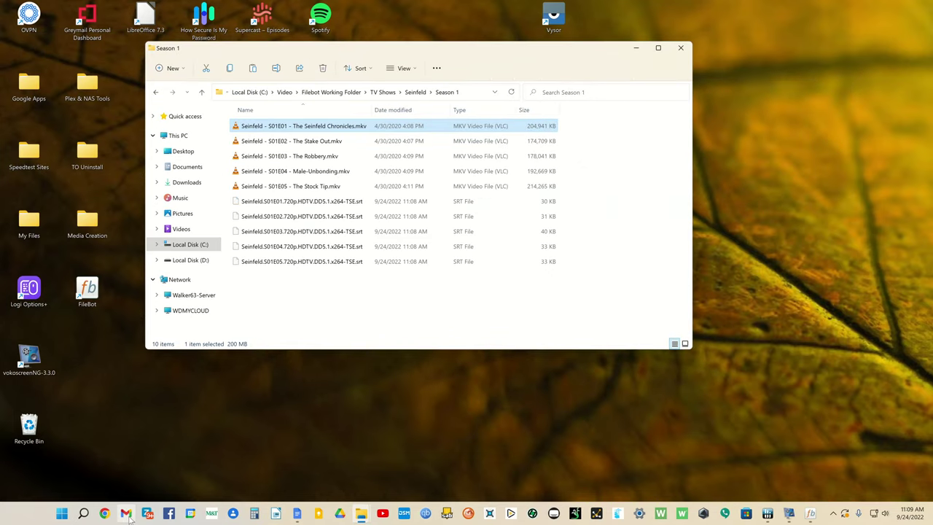
Bring up FileBot's empty Rename panel over the Season 1 folder and check the New Names settings popup
{"action": "left_click", "coordinate": [810, 515]}
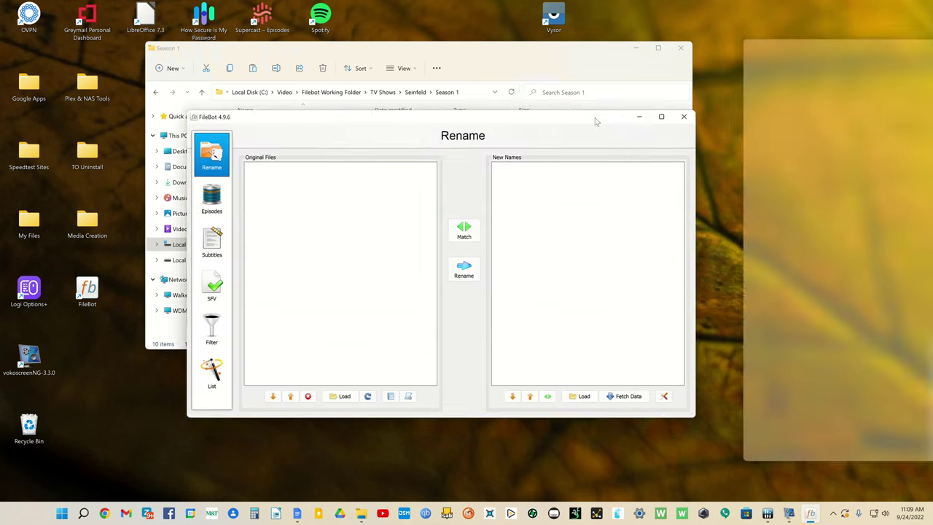
{"action": "left_click_drag", "start_coordinate": [600, 118], "coordinate": [563, 85]}
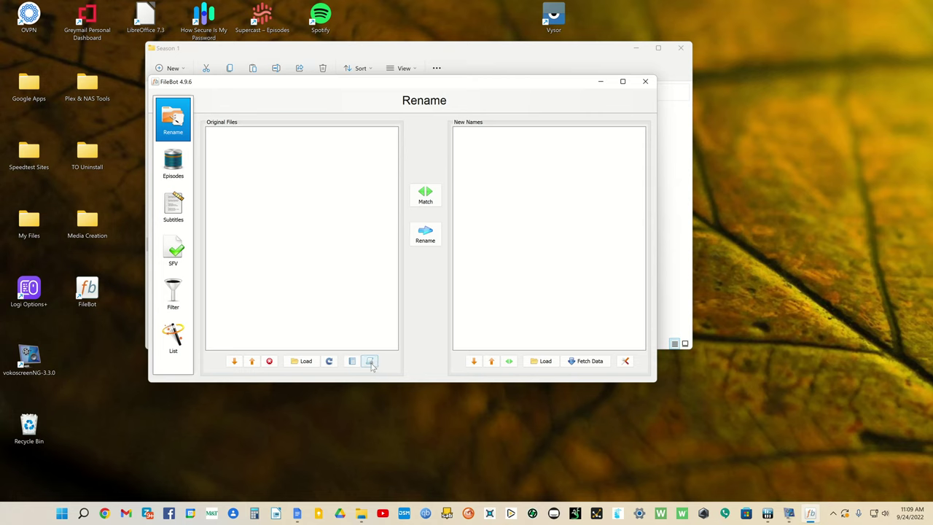
{"action": "left_click", "coordinate": [625, 361]}
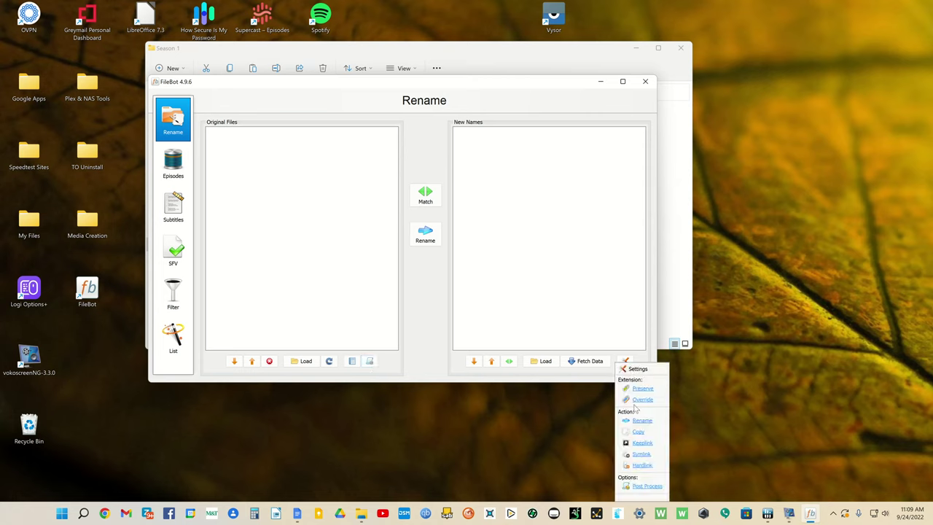
{"action": "left_click", "coordinate": [554, 441]}
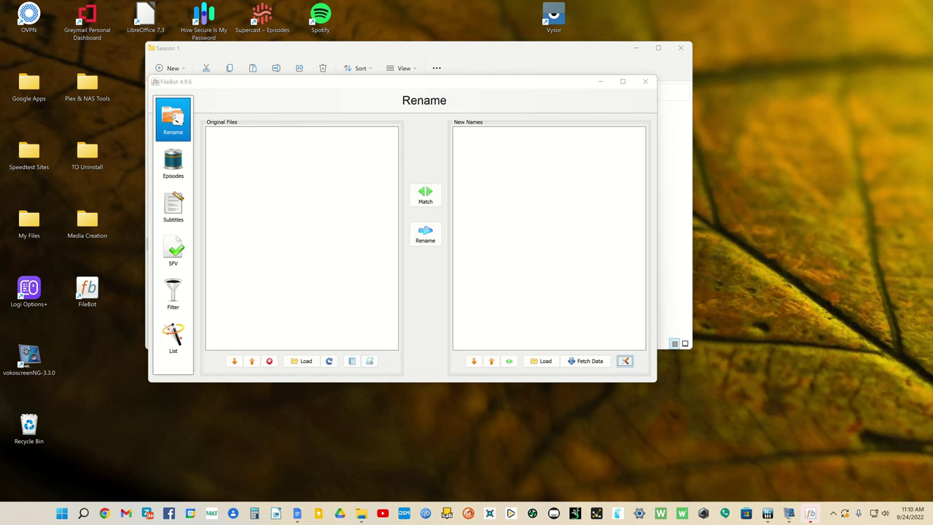
Move the Season 1 folder and FileBot windows to the left, then return to the expression tips document
{"action": "key", "text": "alt+Tab"}
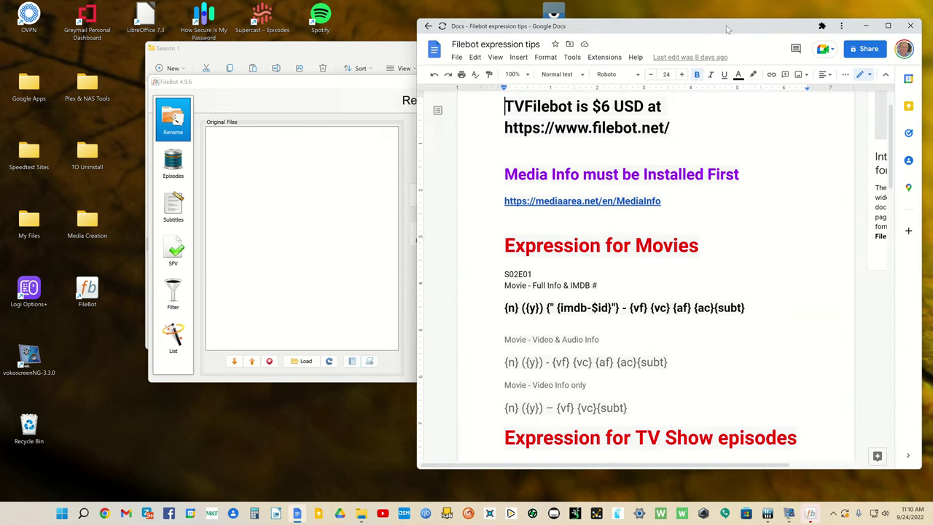
{"action": "left_click_drag", "start_coordinate": [385, 48], "coordinate": [265, 46]}
{"action": "left_click", "coordinate": [318, 374]}
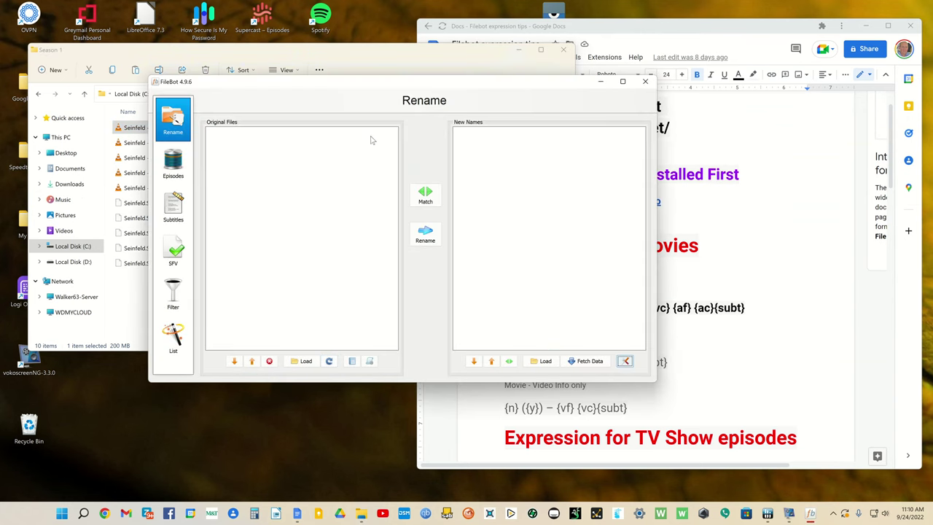
{"action": "left_click_drag", "start_coordinate": [483, 81], "coordinate": [369, 51]}
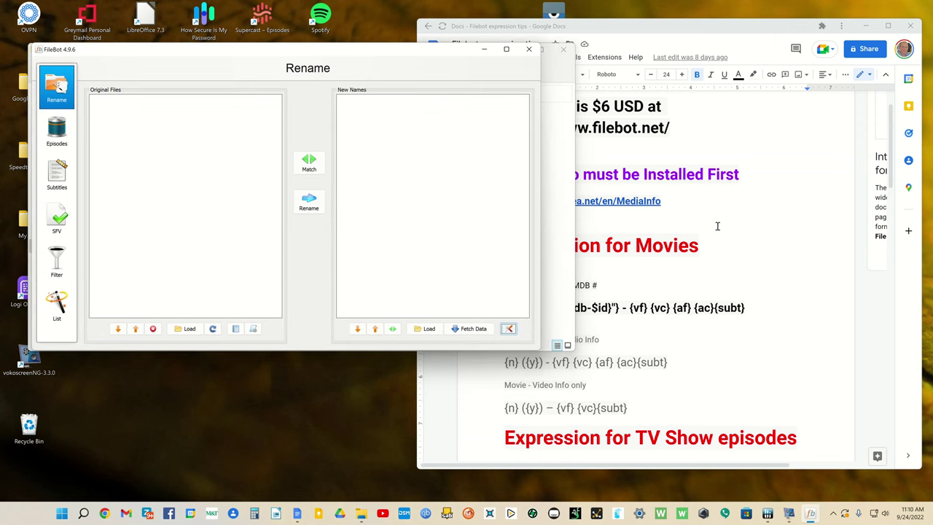
{"action": "left_click", "coordinate": [687, 30]}
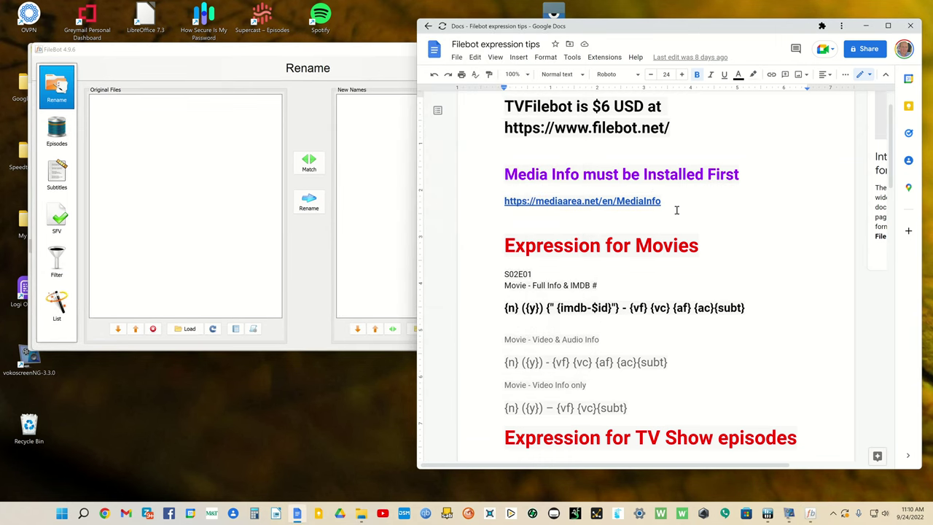
{"action": "scroll", "coordinate": [676, 209], "scroll_direction": "up", "scroll_amount": 1}
{"action": "scroll", "coordinate": [675, 209], "scroll_direction": "down", "scroll_amount": 3}
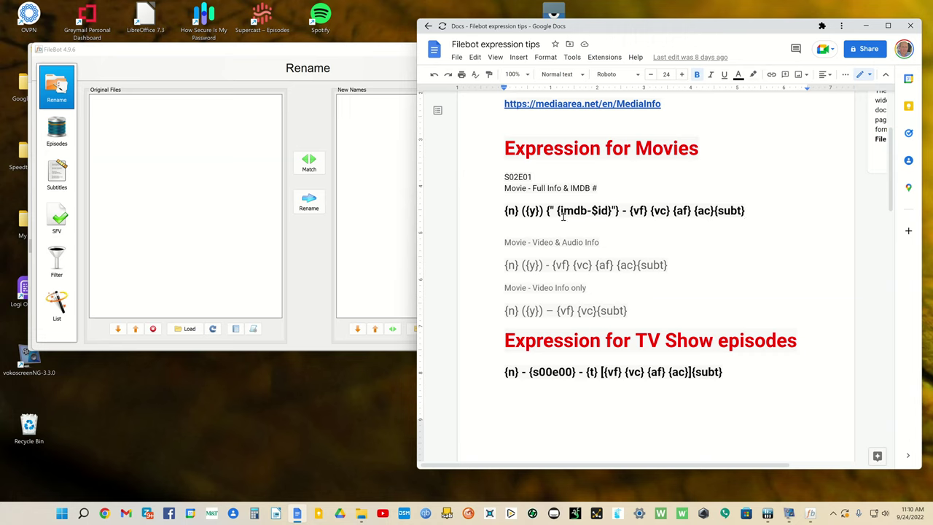
{"action": "scroll", "coordinate": [559, 215], "scroll_direction": "up", "scroll_amount": 3}
{"action": "scroll", "coordinate": [558, 217], "scroll_direction": "down", "scroll_amount": 3}
{"action": "scroll", "coordinate": [628, 265], "scroll_direction": "up", "scroll_amount": 4}
{"action": "scroll", "coordinate": [628, 265], "scroll_direction": "down", "scroll_amount": 3}
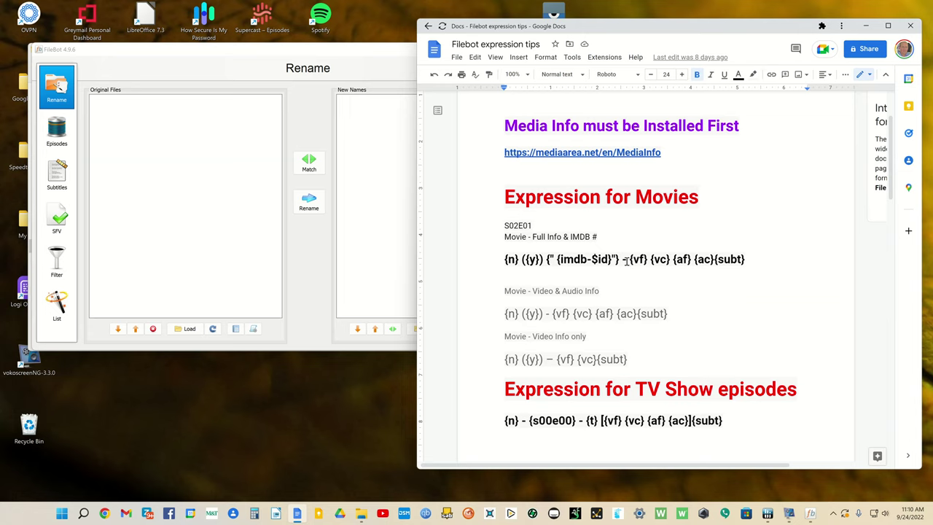
Paste a copy of the full-info movie expression above the original and change it to {tmdb-$id}
{"action": "left_click_drag", "start_coordinate": [744, 260], "coordinate": [498, 265]}
{"action": "key", "text": "ctrl+c"}
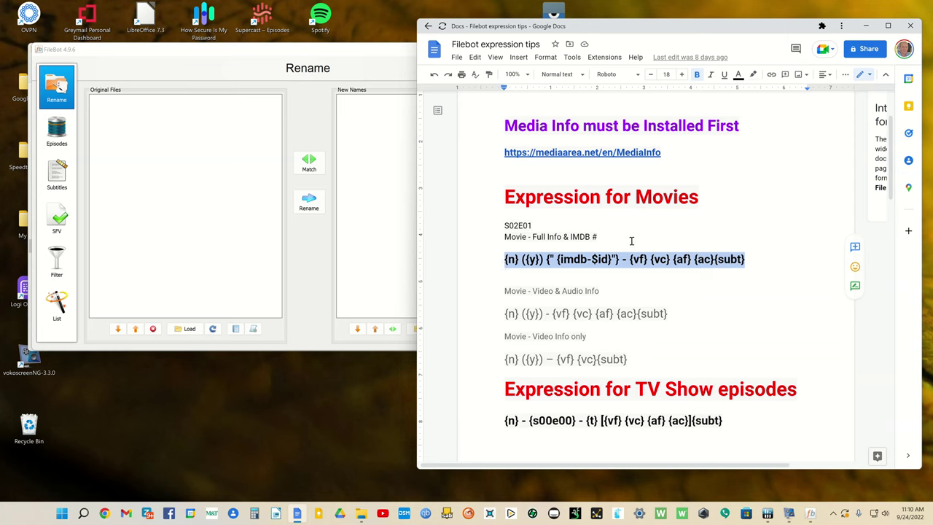
{"action": "left_click", "coordinate": [631, 240]}
{"action": "key", "text": "Return"}
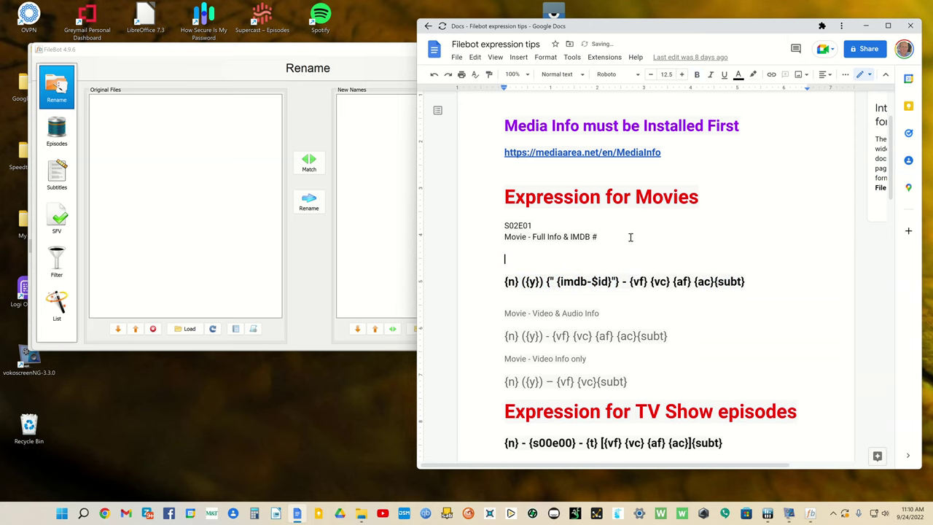
{"action": "key", "text": "ctrl+v"}
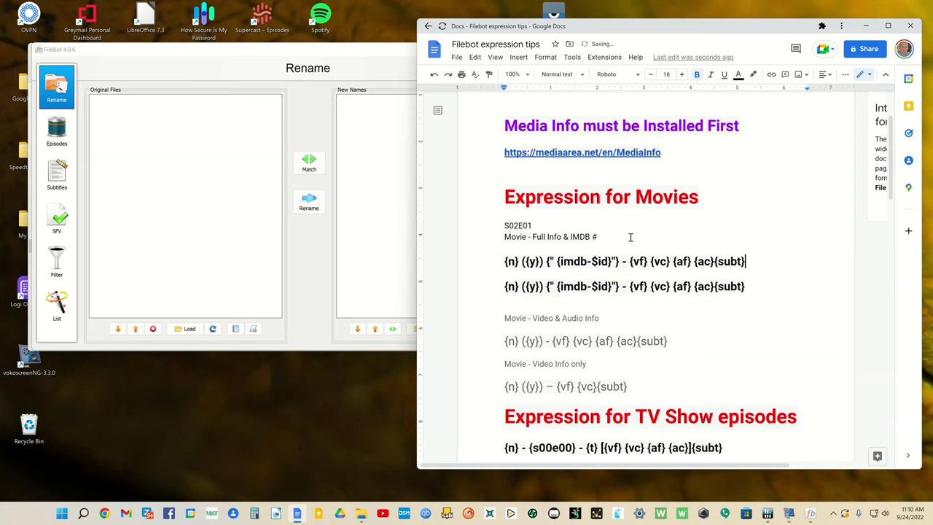
{"action": "left_click", "coordinate": [559, 262]}
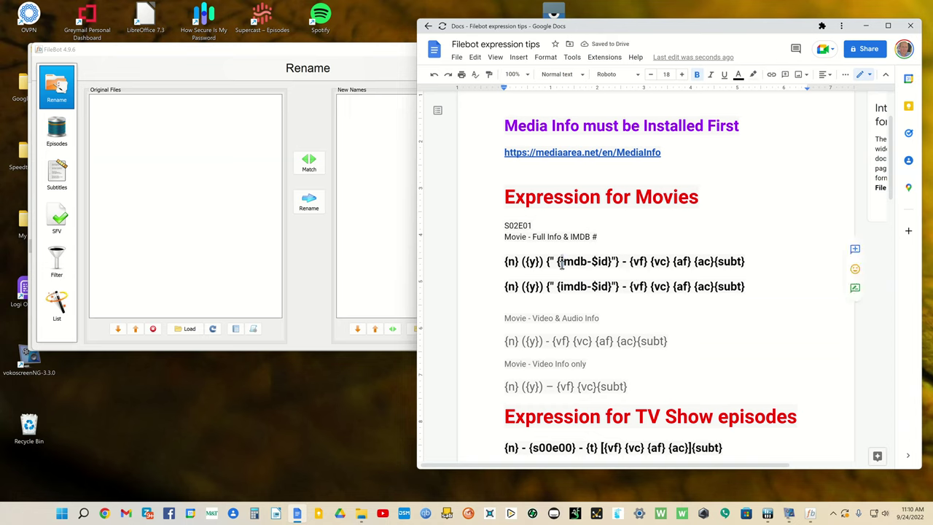
{"action": "key", "text": "Delete"}
{"action": "type", "text": "t"}
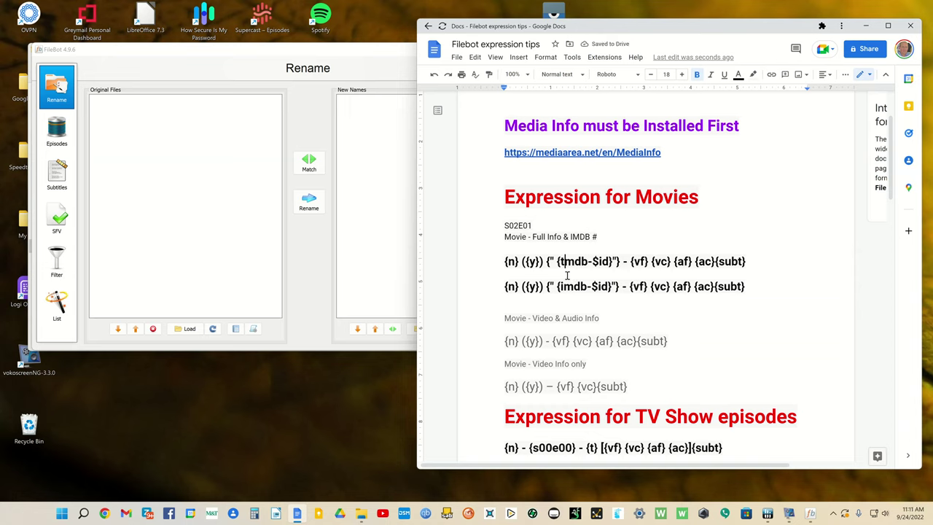
{"action": "left_click_drag", "start_coordinate": [750, 266], "coordinate": [503, 266]}
{"action": "key", "text": "ctrl+c"}
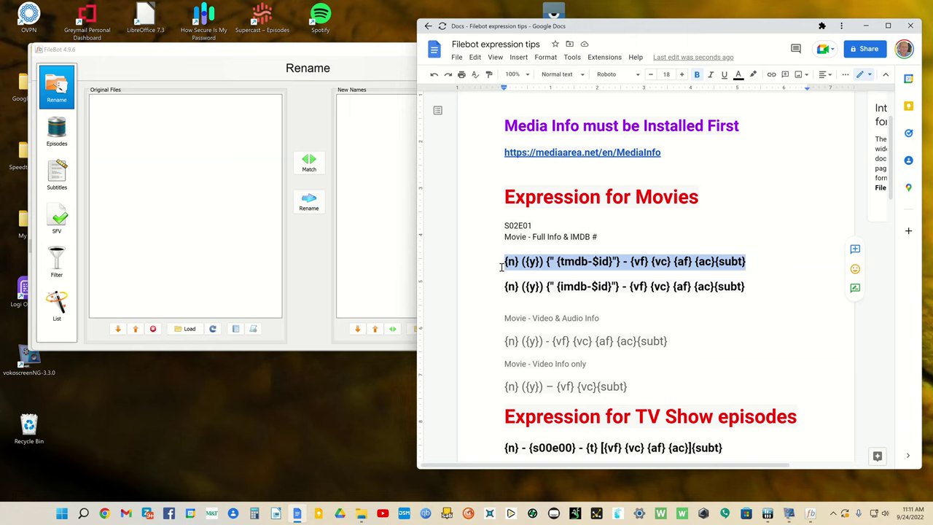
Create a new FileBot rename preset named 'Movie Library Deluxe'
{"action": "left_click", "coordinate": [251, 330]}
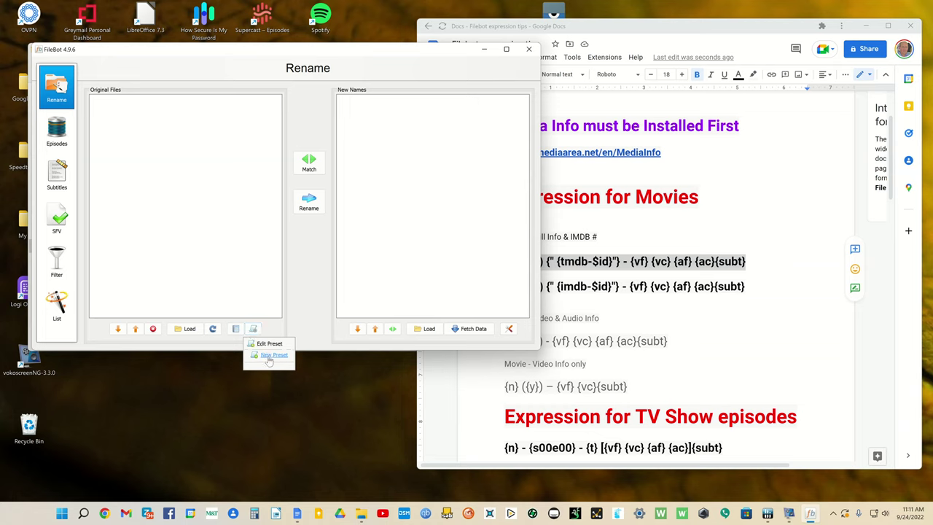
{"action": "left_click", "coordinate": [269, 356]}
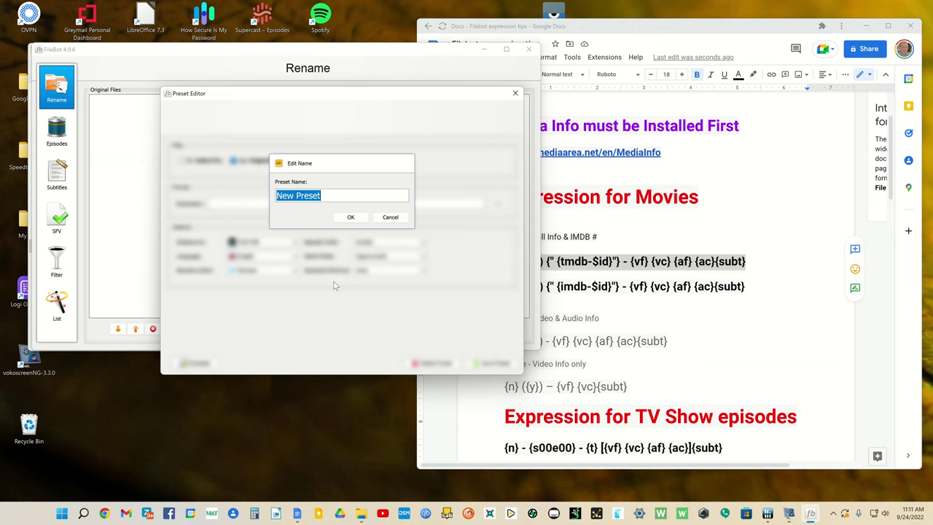
{"action": "type", "text": "Movie Libray"}
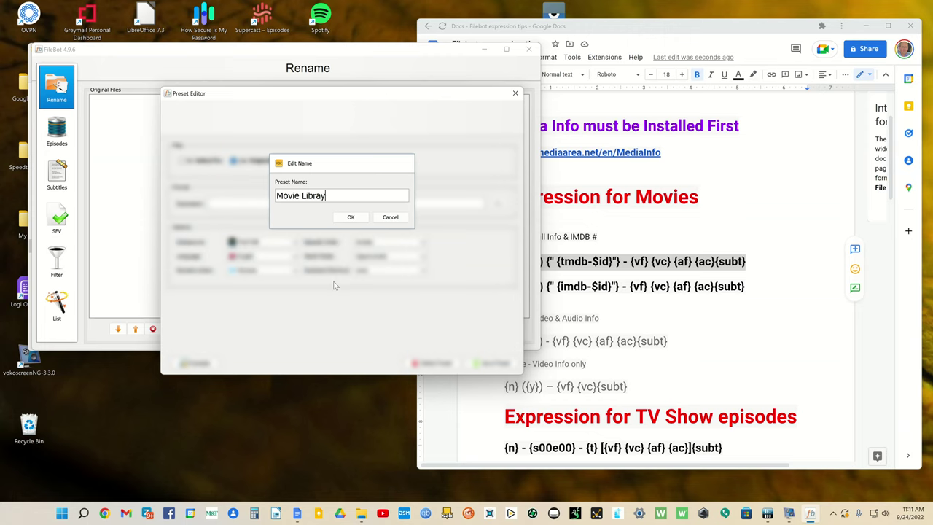
{"action": "key", "text": "BackSpace"}
{"action": "key", "text": "BackSpace"}
{"action": "type", "text": "ary Deluxe"}
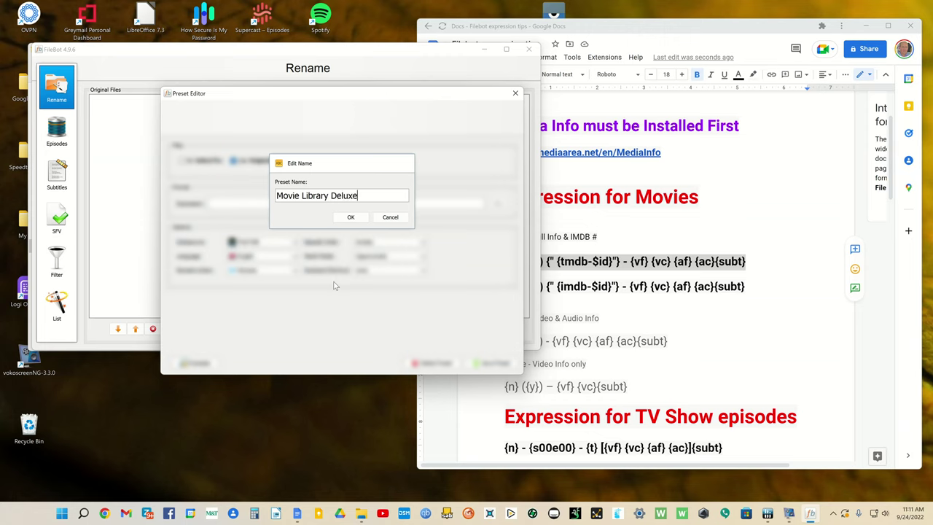
{"action": "left_click", "coordinate": [351, 217]}
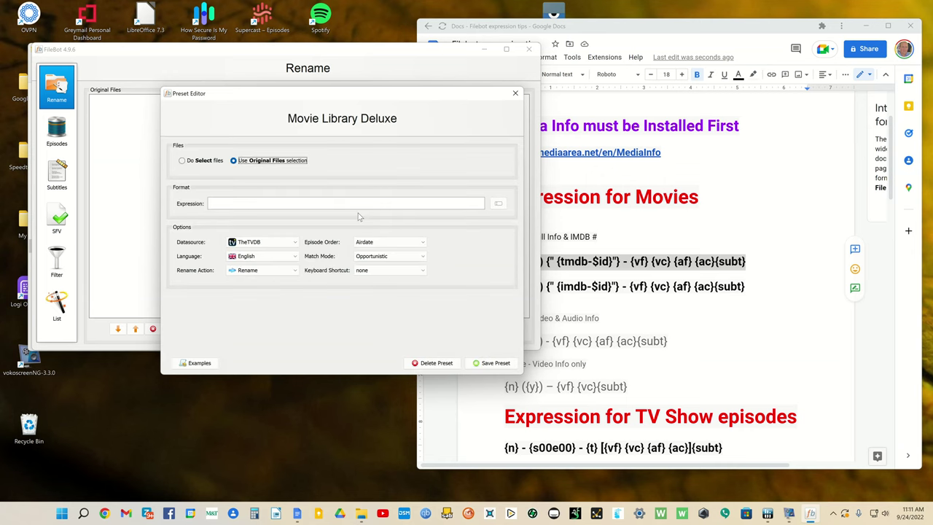
Paste the tmdb-$id movie expression as the format, save the preset, and choose Edit Preset
{"action": "left_click", "coordinate": [314, 202]}
{"action": "key", "text": "ctrl+v"}
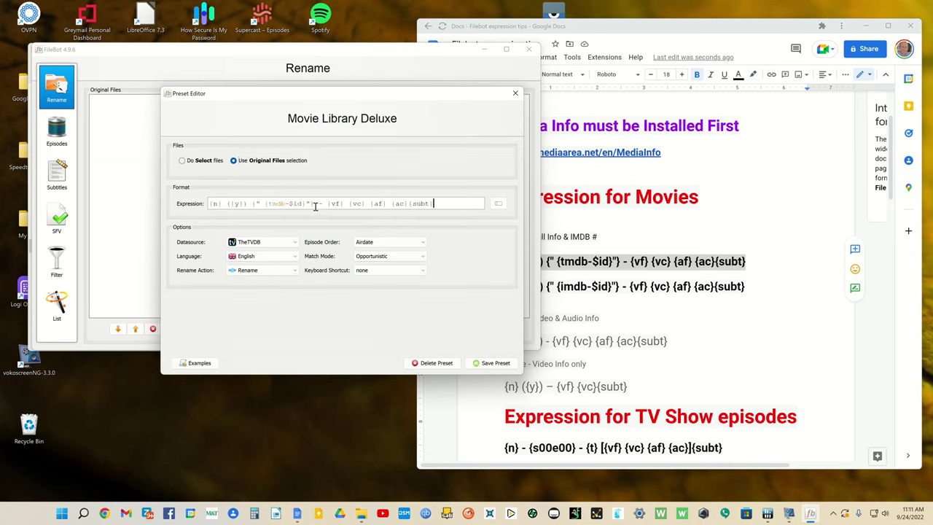
{"action": "left_click", "coordinate": [494, 362]}
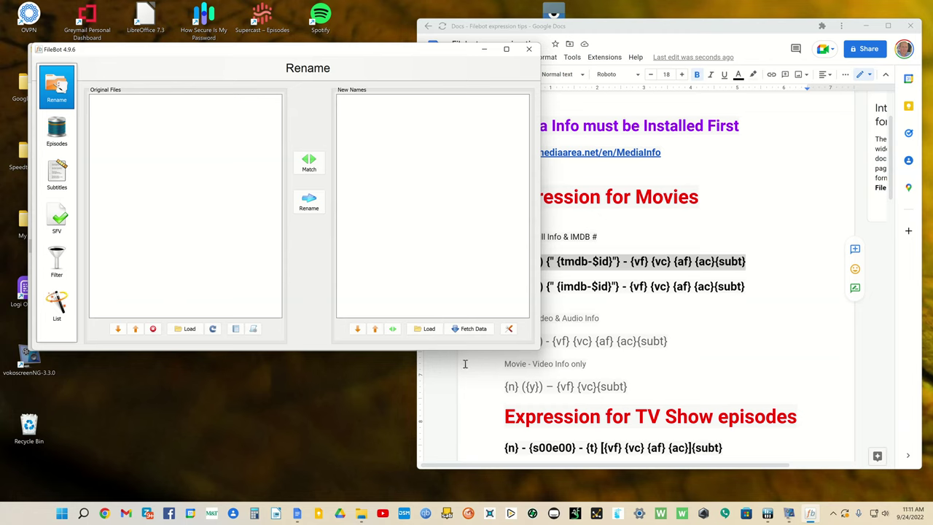
{"action": "left_click", "coordinate": [252, 328]}
{"action": "left_click", "coordinate": [272, 367]}
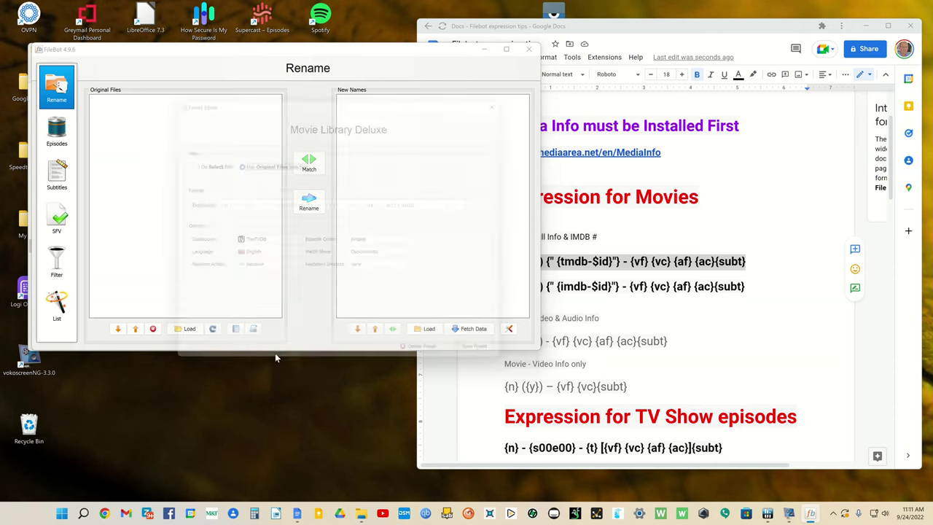
Switch the Movie Library Deluxe preset's datasource to TheMovieDB and save the preset
{"action": "left_click", "coordinate": [276, 356]}
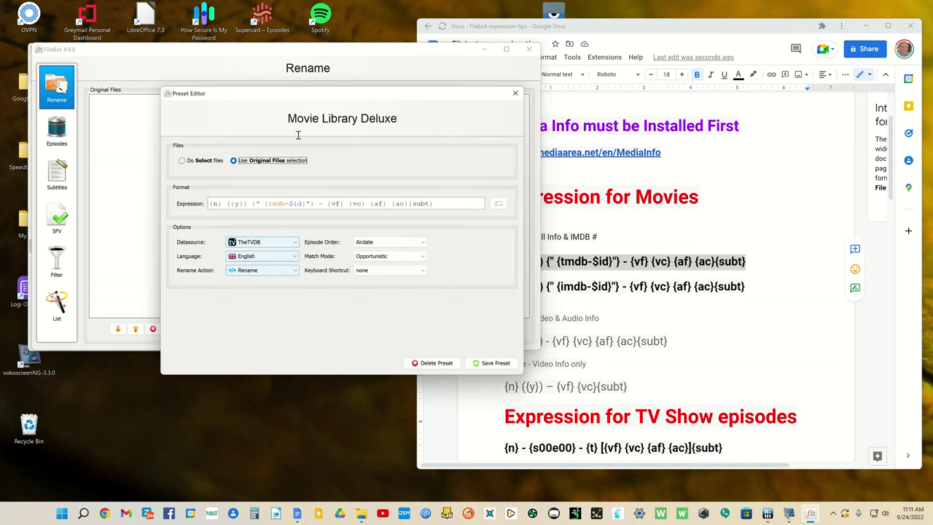
{"action": "left_click_drag", "start_coordinate": [318, 98], "coordinate": [268, 87]}
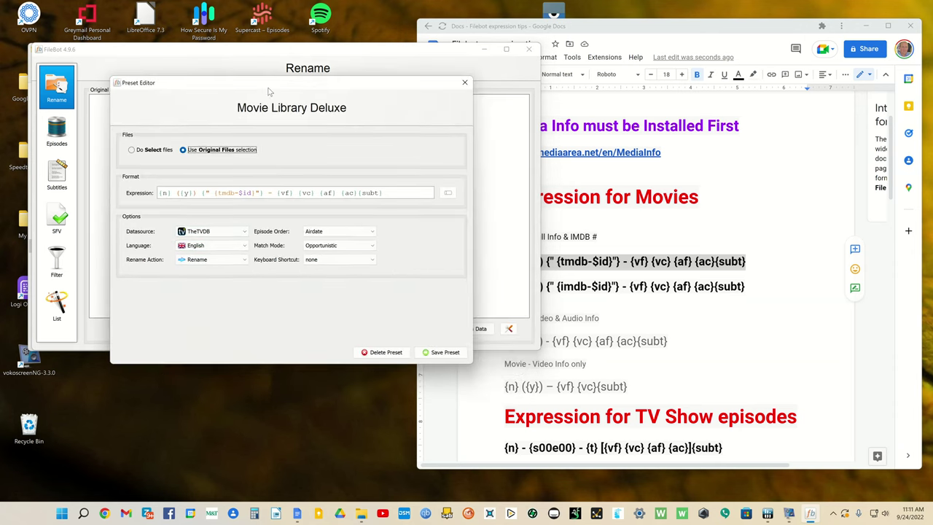
{"action": "left_click", "coordinate": [244, 232]}
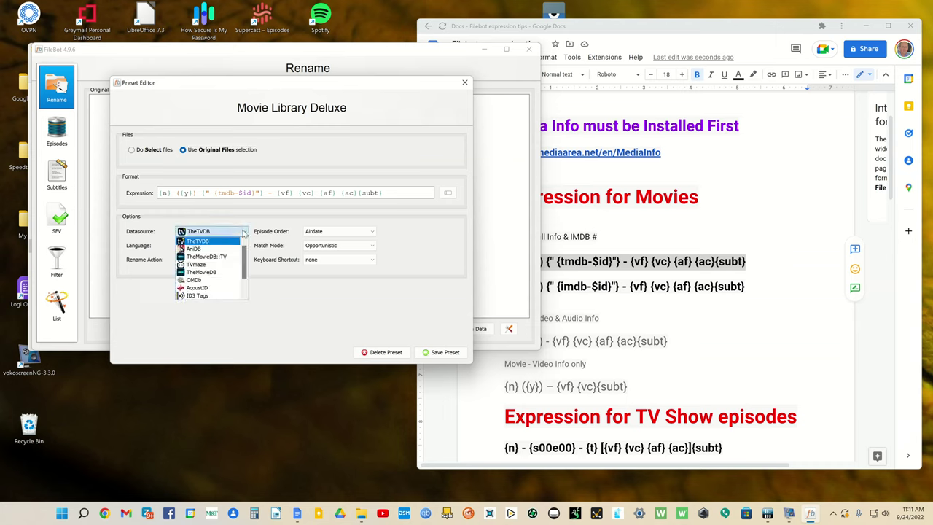
{"action": "left_click", "coordinate": [203, 273]}
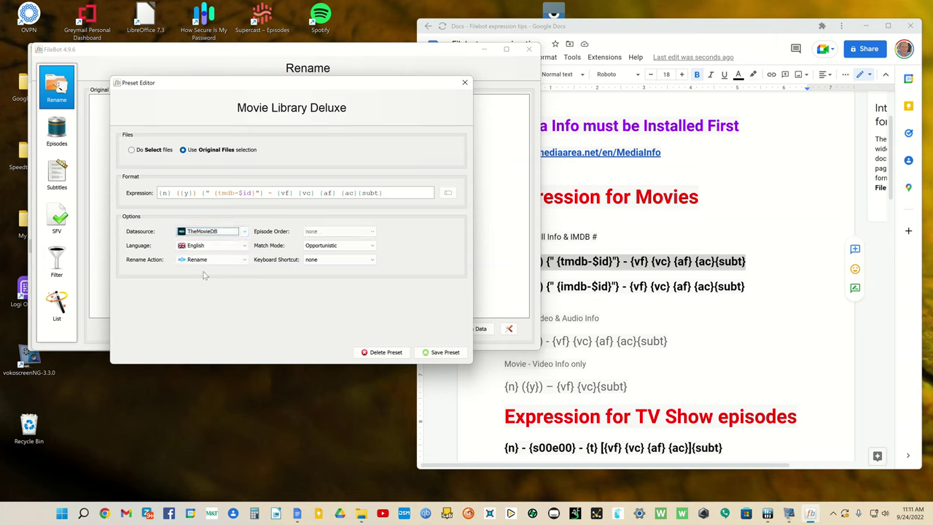
{"action": "left_click", "coordinate": [435, 353]}
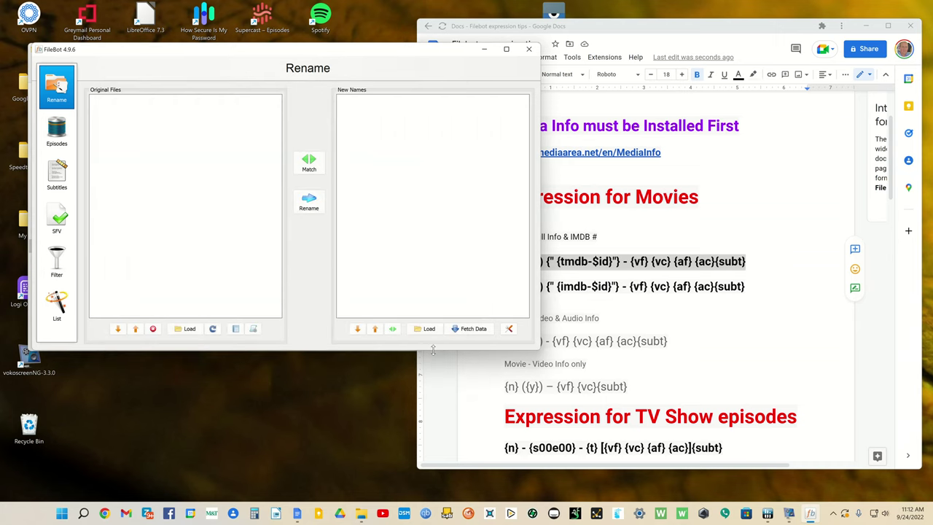
Add a preset named 'TV Show Library Deluxe' using TheTVDB with Airdate episode order
{"action": "left_click", "coordinate": [253, 328]}
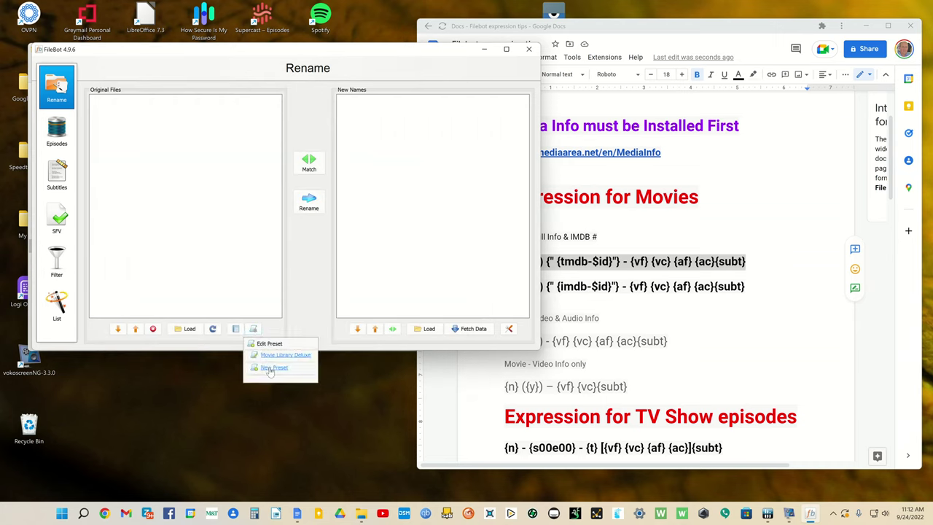
{"action": "left_click", "coordinate": [269, 368]}
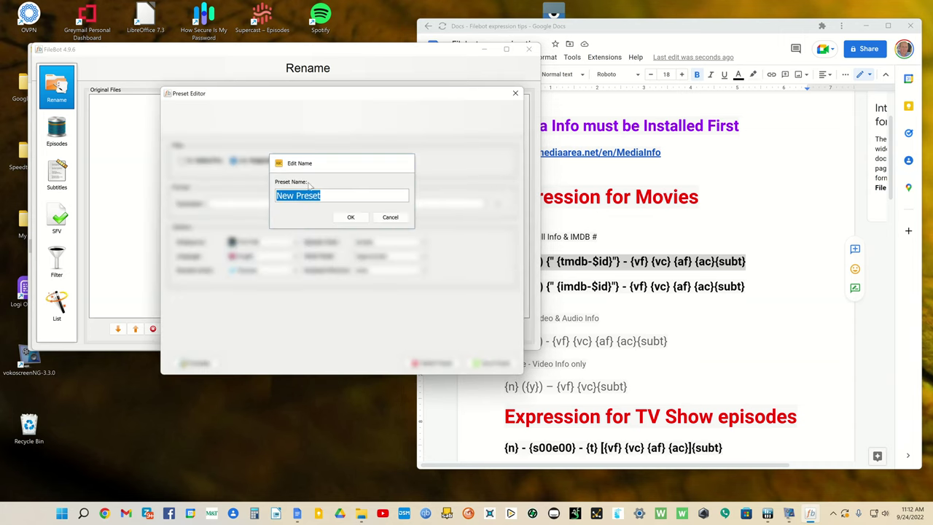
{"action": "type", "text": "TV Show Library Deluxe"}
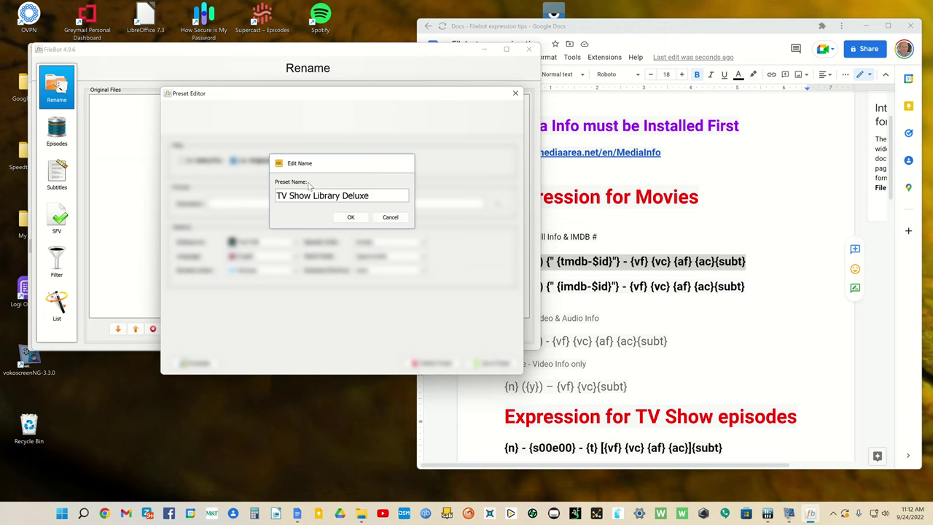
{"action": "left_click", "coordinate": [340, 217]}
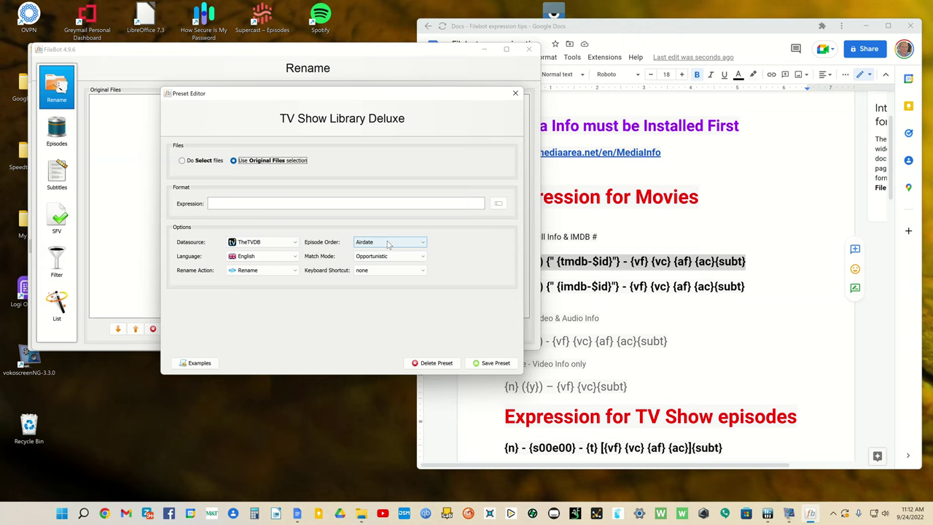
{"action": "left_click", "coordinate": [388, 242]}
{"action": "left_click", "coordinate": [388, 244]}
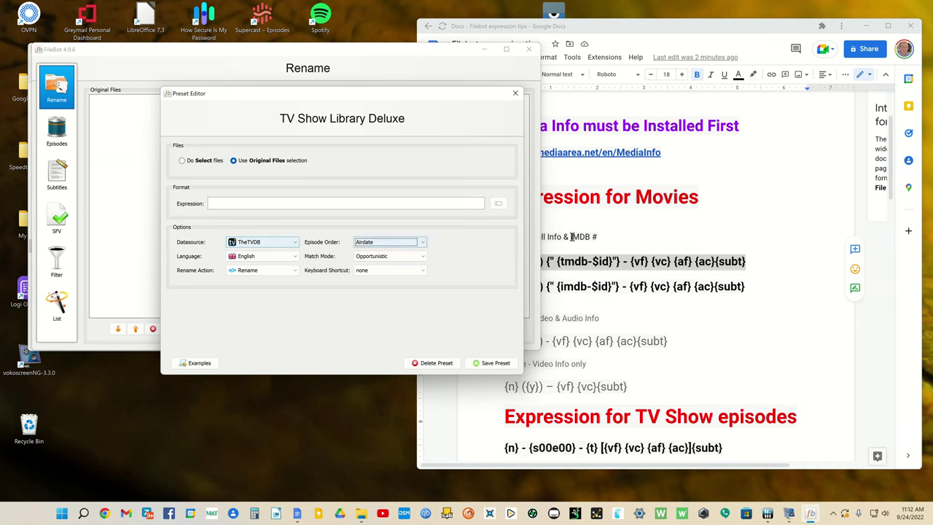
Save {n} - {s00e00} - {t} [{vf} {vc} {af} {ac}]{subt} as the TV Show Library Deluxe expression
{"action": "left_click", "coordinate": [685, 35]}
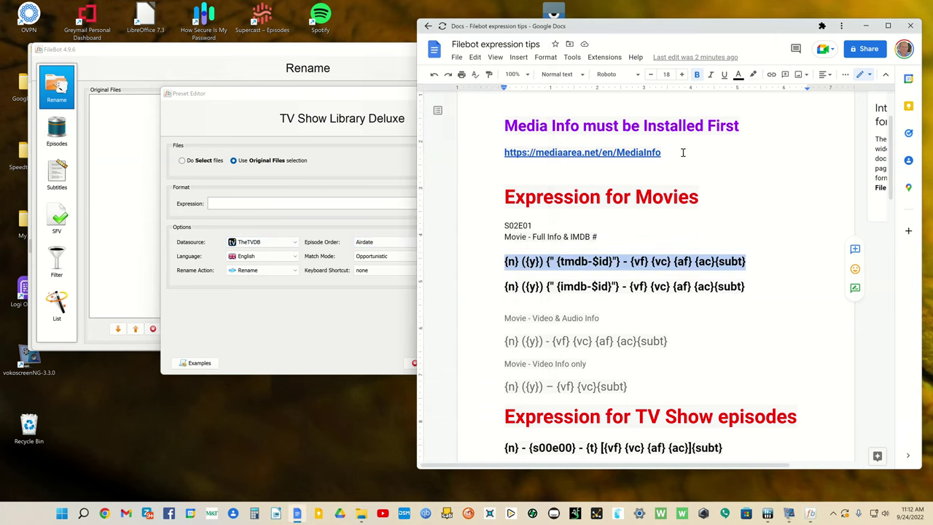
{"action": "scroll", "coordinate": [681, 268], "scroll_direction": "down", "scroll_amount": 2}
{"action": "scroll", "coordinate": [681, 268], "scroll_direction": "up", "scroll_amount": 1}
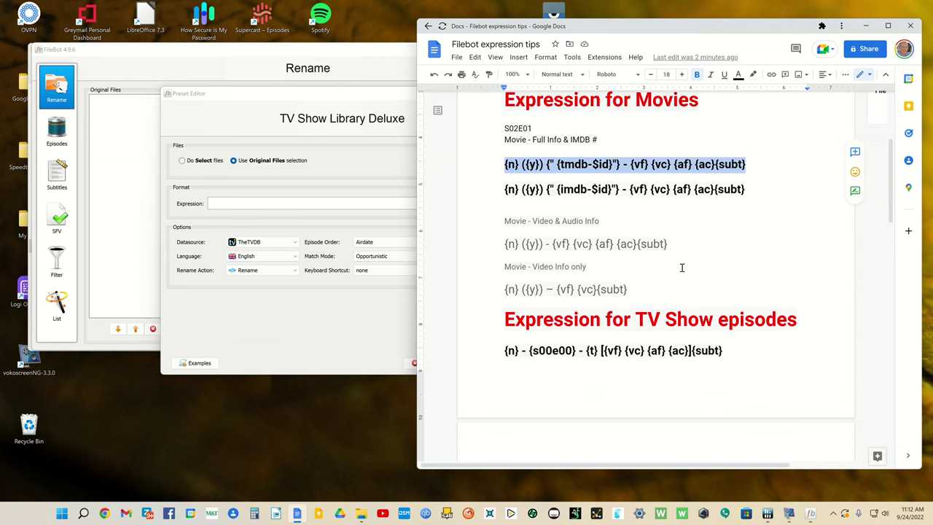
{"action": "left_click_drag", "start_coordinate": [728, 352], "coordinate": [494, 352]}
{"action": "key", "text": "ctrl+c"}
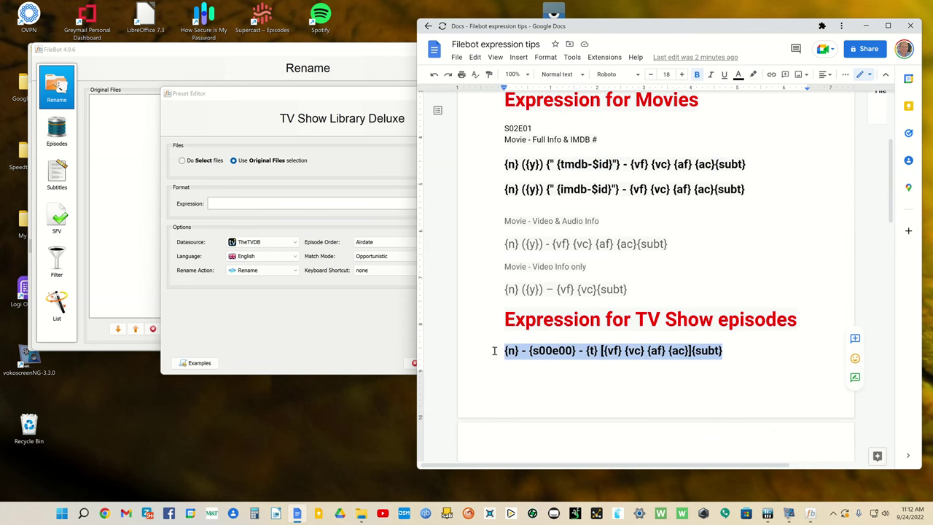
{"action": "left_click", "coordinate": [865, 26]}
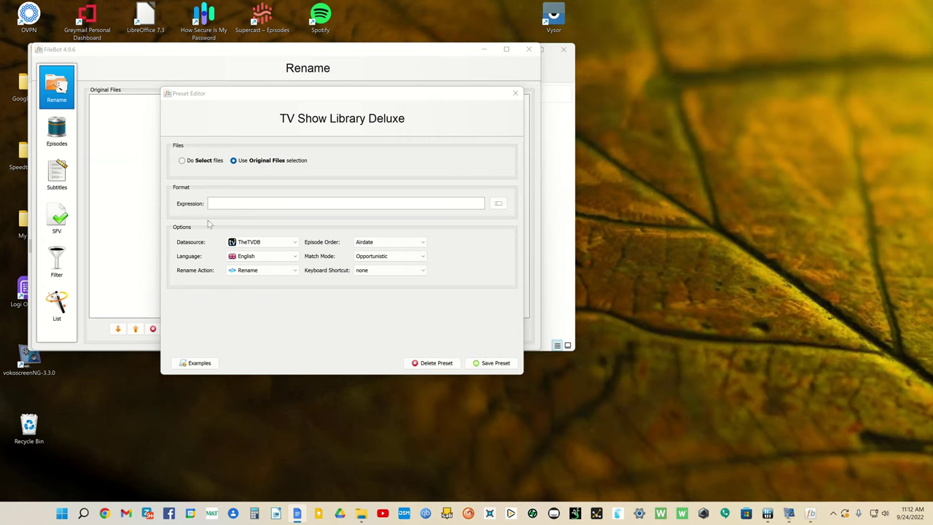
{"action": "left_click", "coordinate": [224, 202]}
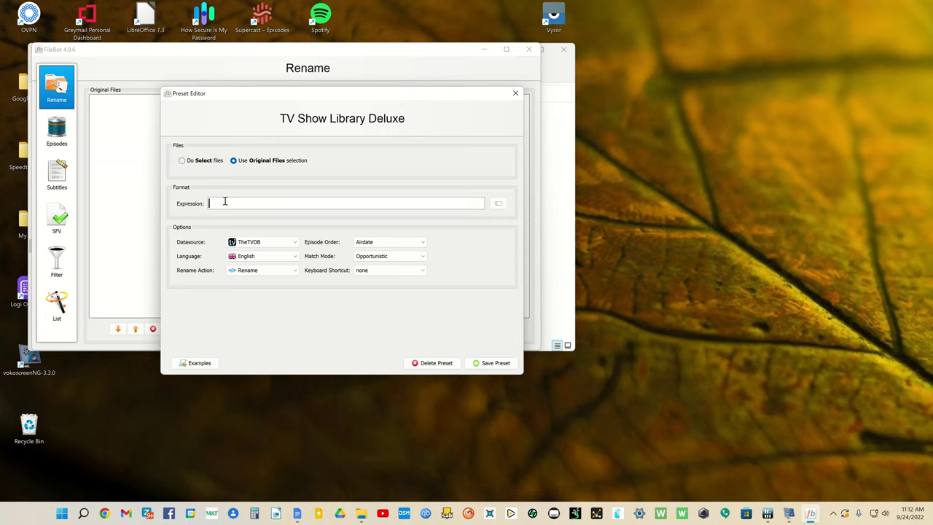
{"action": "key", "text": "ctrl+v"}
{"action": "left_click", "coordinate": [492, 363]}
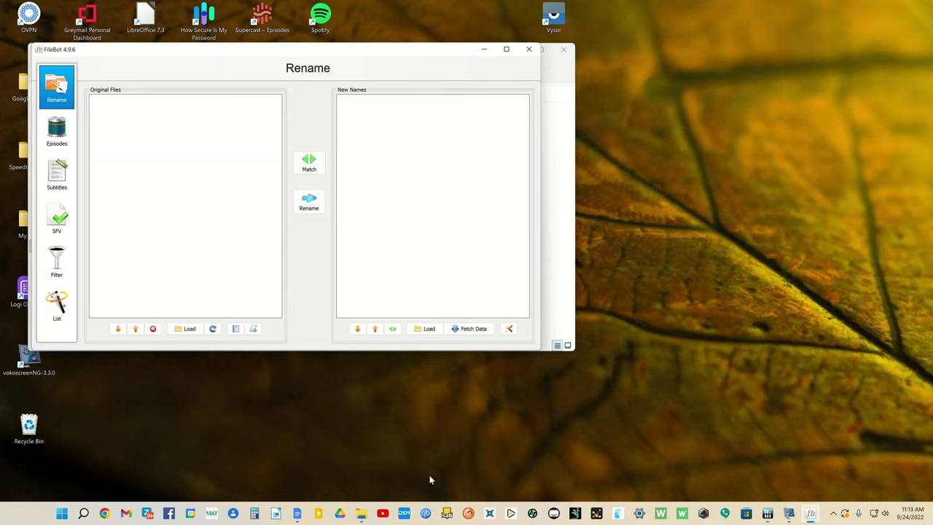
Place the Season 1 Explorer window, with five MKV episodes and five SRT files, beside FileBot
{"action": "left_click", "coordinate": [368, 517]}
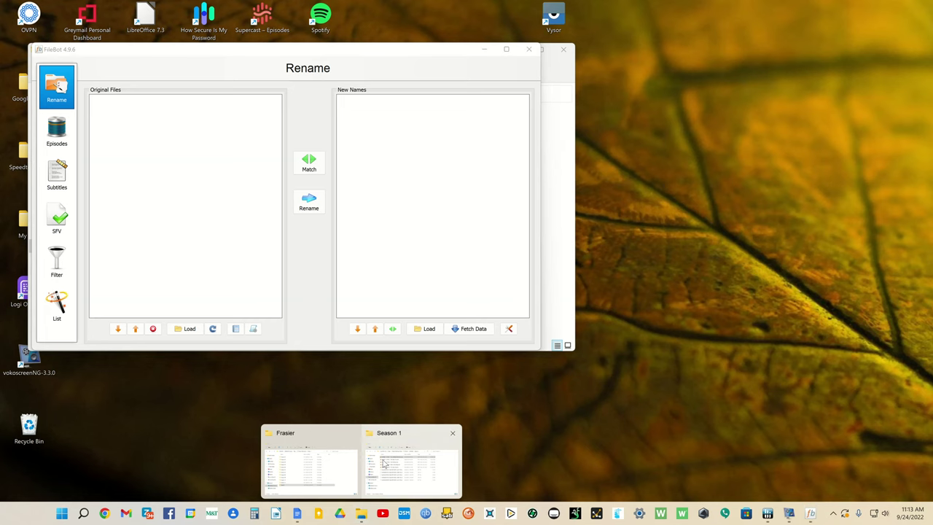
{"action": "mouse_move", "coordinate": [336, 443]}
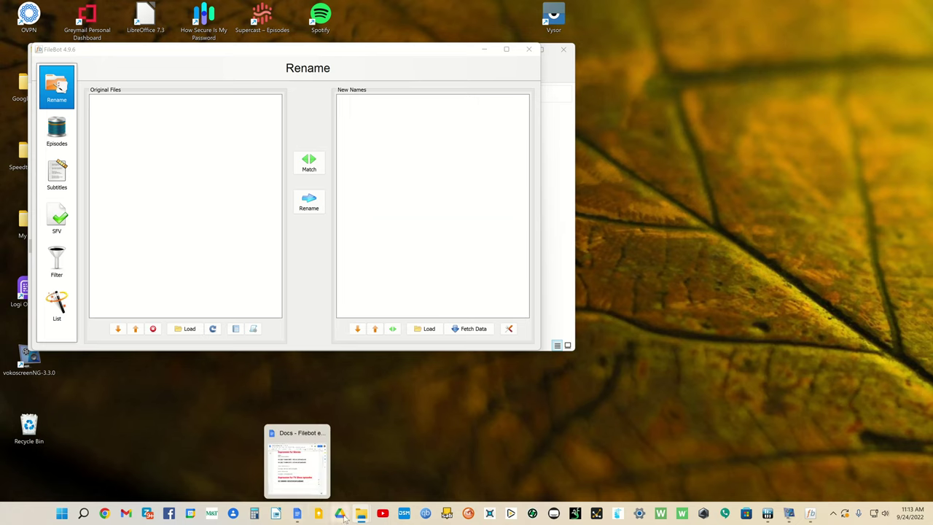
{"action": "mouse_move", "coordinate": [360, 515]}
{"action": "left_click", "coordinate": [412, 452]}
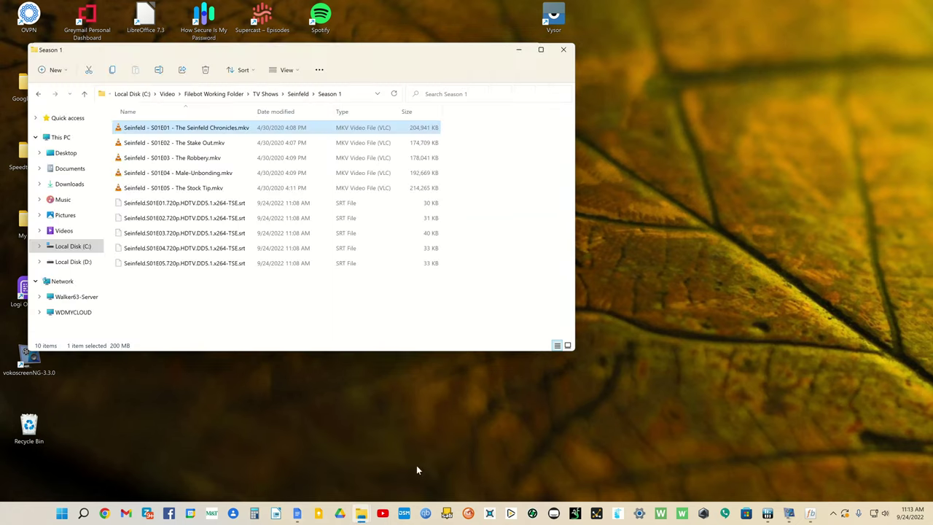
{"action": "left_click_drag", "start_coordinate": [335, 52], "coordinate": [676, 128]}
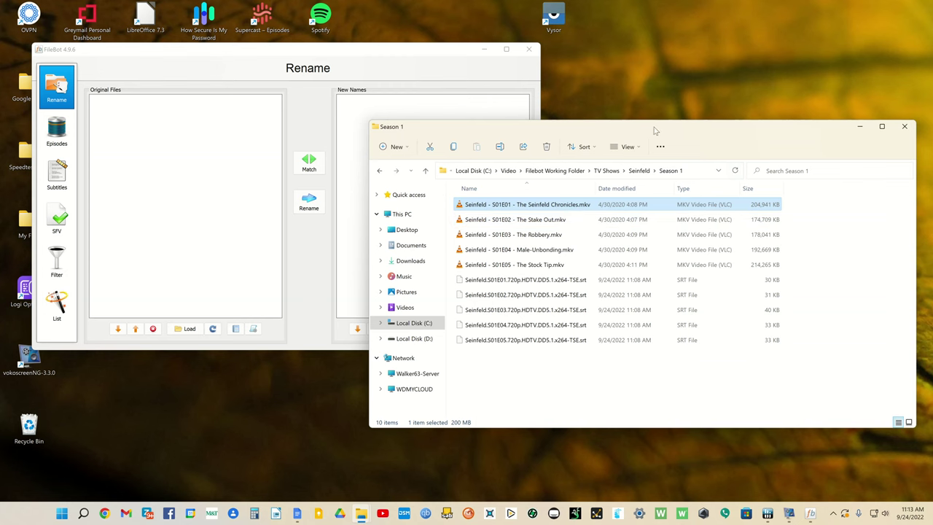
{"action": "left_click_drag", "start_coordinate": [656, 131], "coordinate": [661, 167]}
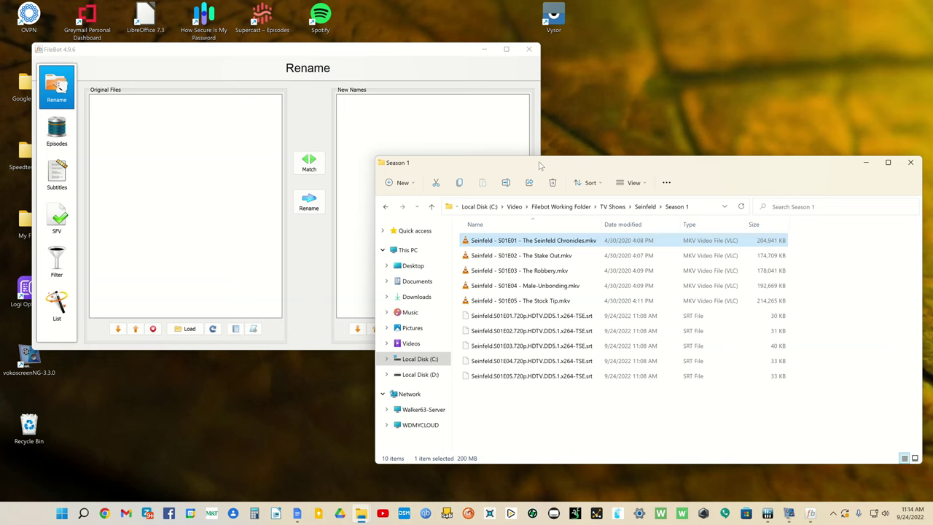
{"action": "left_click_drag", "start_coordinate": [540, 166], "coordinate": [523, 155]}
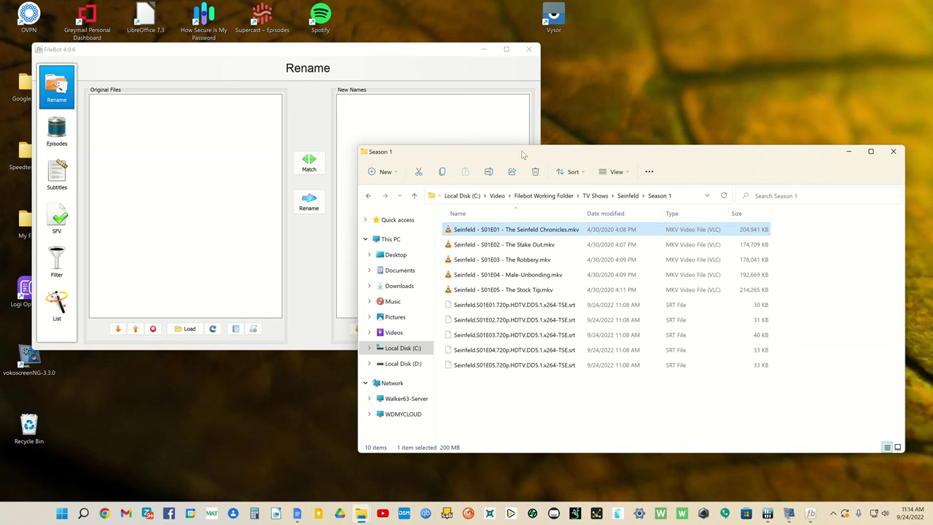
Go back to TV Shows and drag the Seinfeld folder into FileBot's Original Files panel
{"action": "left_click", "coordinate": [368, 198]}
{"action": "left_click", "coordinate": [368, 198]}
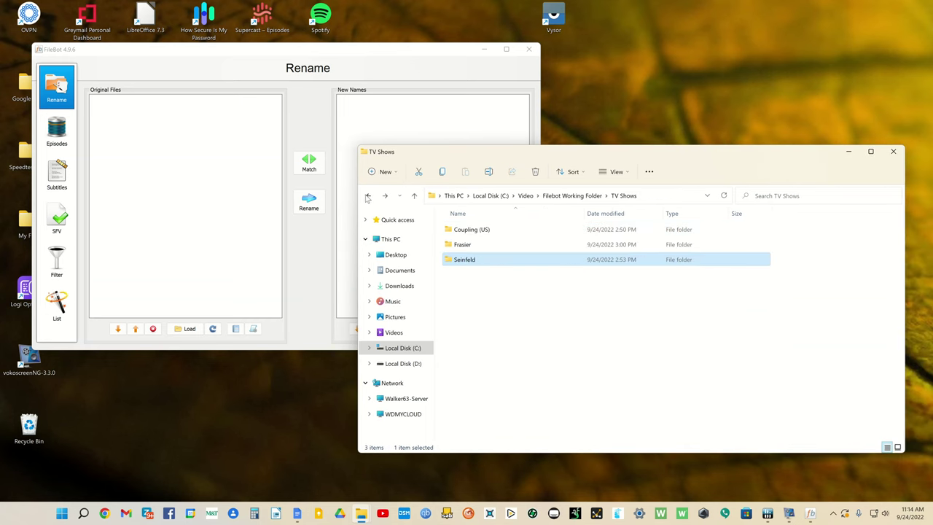
{"action": "right_click", "coordinate": [463, 260]}
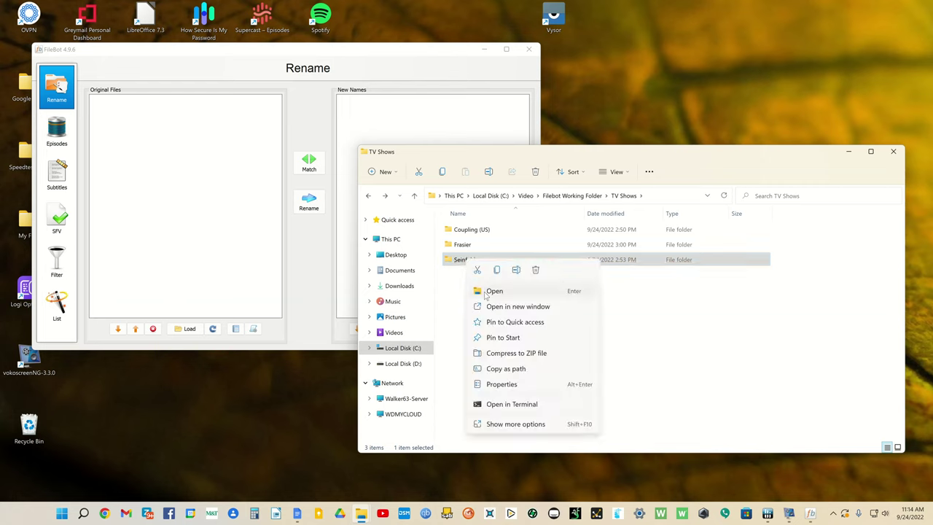
{"action": "left_click", "coordinate": [500, 424]}
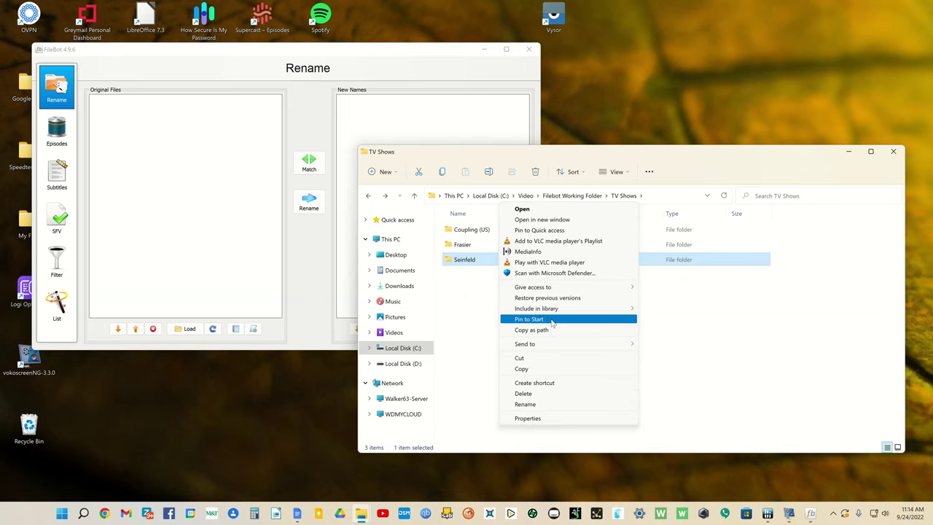
{"action": "left_click", "coordinate": [555, 159]}
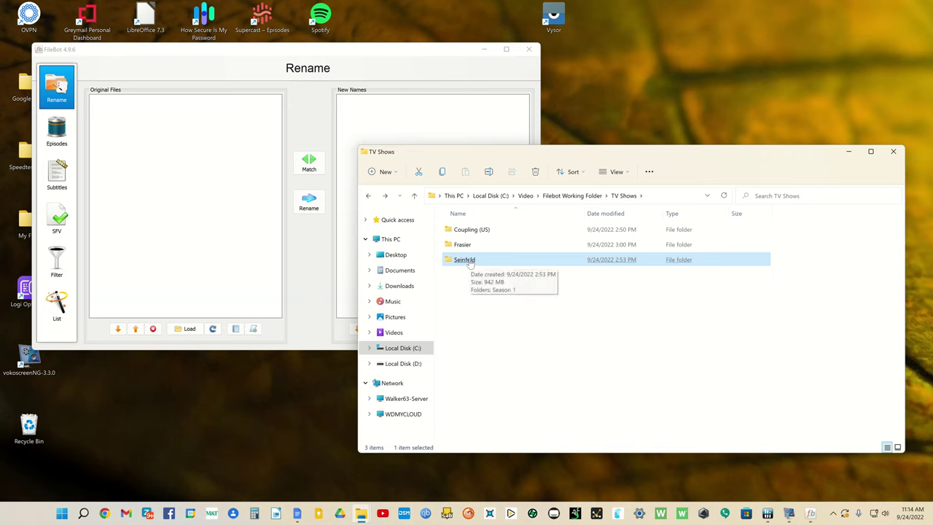
{"action": "left_click_drag", "start_coordinate": [468, 264], "coordinate": [181, 148]}
{"action": "left_click", "coordinate": [357, 52]}
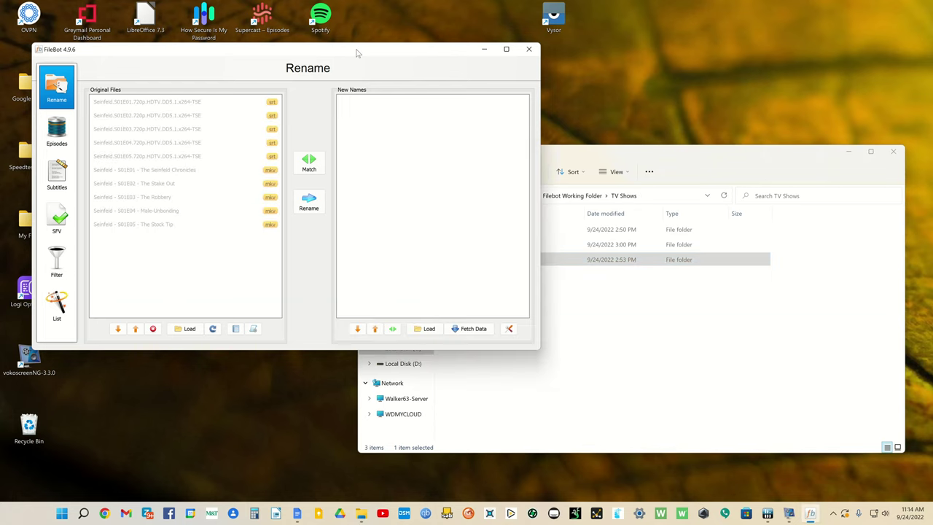
Match the Seinfeld files with TheTVDB, naming them from 'Seinfeld - 1x01 - The Seinfeld Chronicles' onward
{"action": "left_click", "coordinate": [308, 202]}
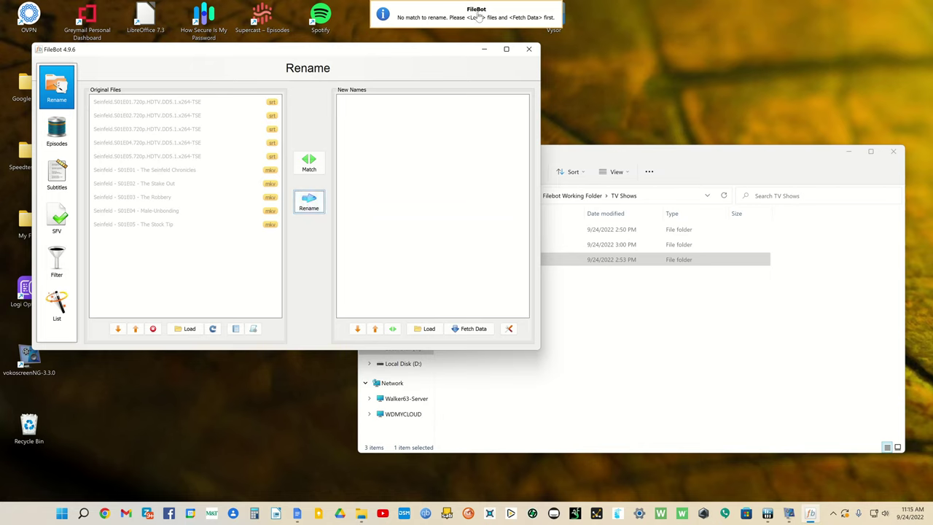
{"action": "left_click", "coordinate": [310, 163]}
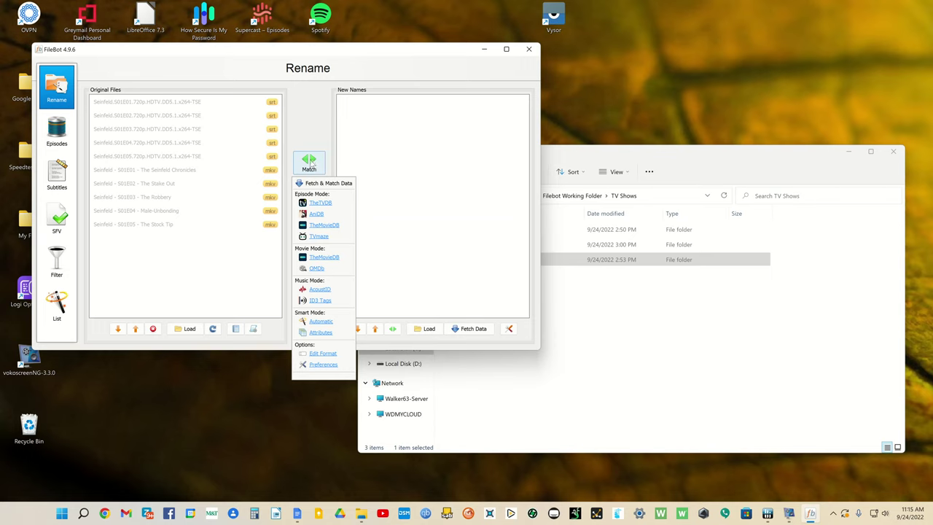
{"action": "left_click", "coordinate": [323, 203]}
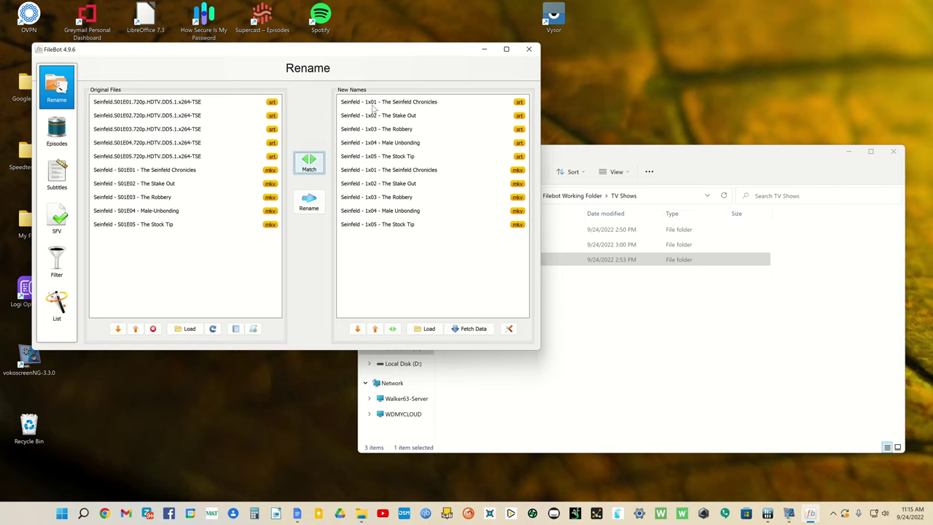
{"action": "left_click_drag", "start_coordinate": [369, 55], "coordinate": [397, 57]}
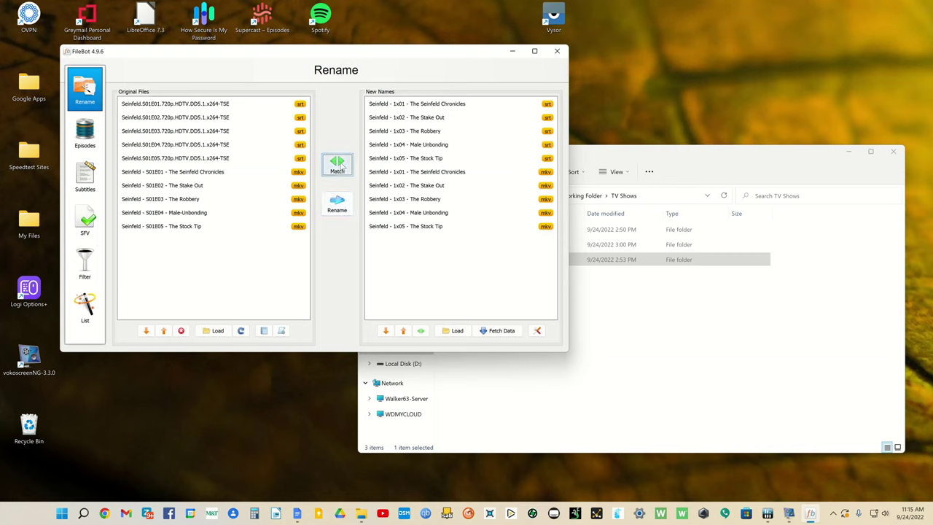
Apply the TV Show Library Deluxe preset to add resolution, codec and audio info to the names
{"action": "left_click", "coordinate": [280, 332]}
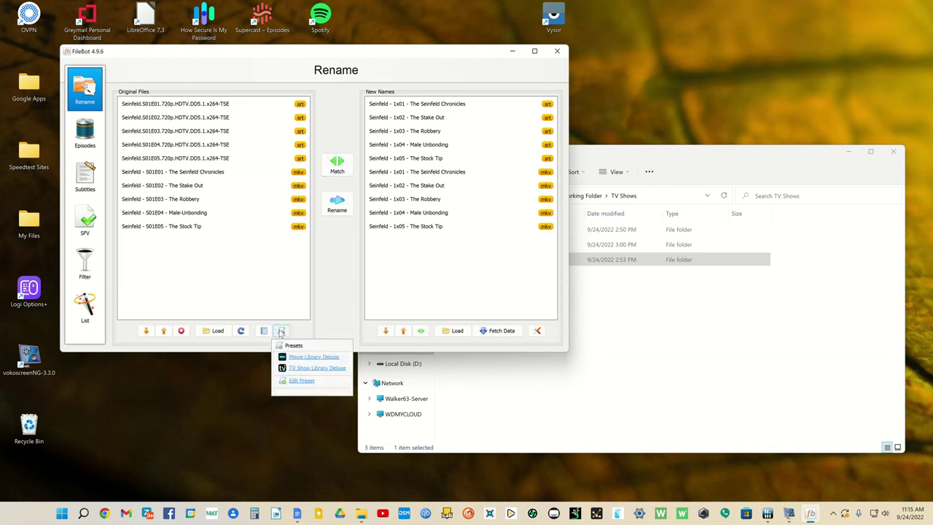
{"action": "left_click", "coordinate": [302, 368]}
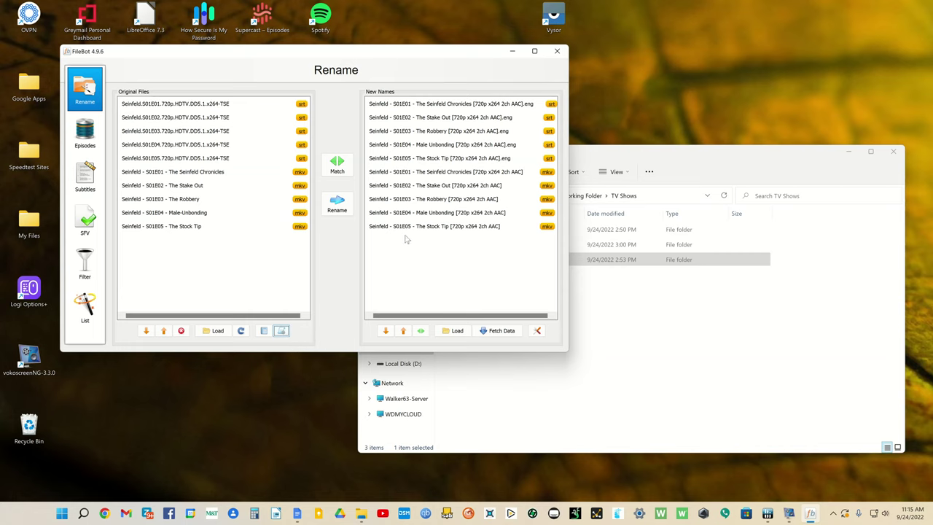
{"action": "left_click", "coordinate": [344, 165]}
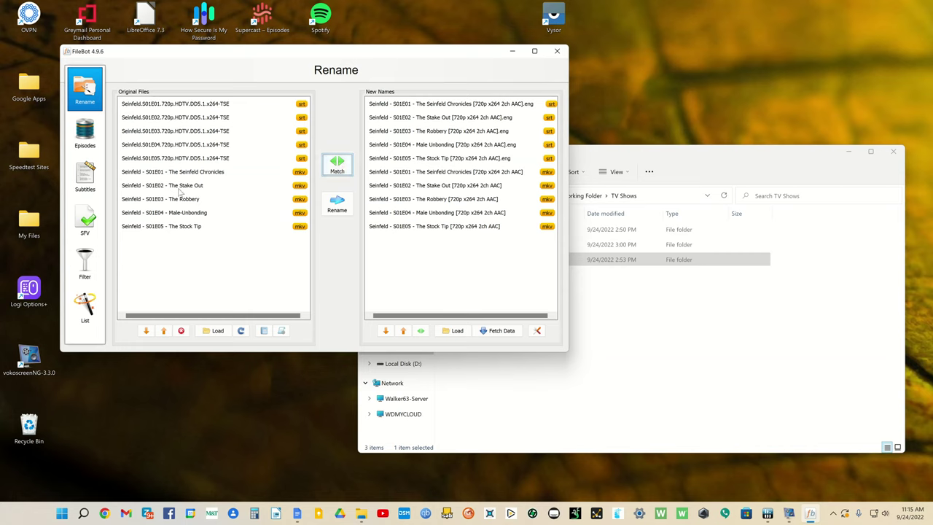
Select all the listed Seinfeld files and delete them from both lists
{"action": "left_click", "coordinate": [194, 226]}
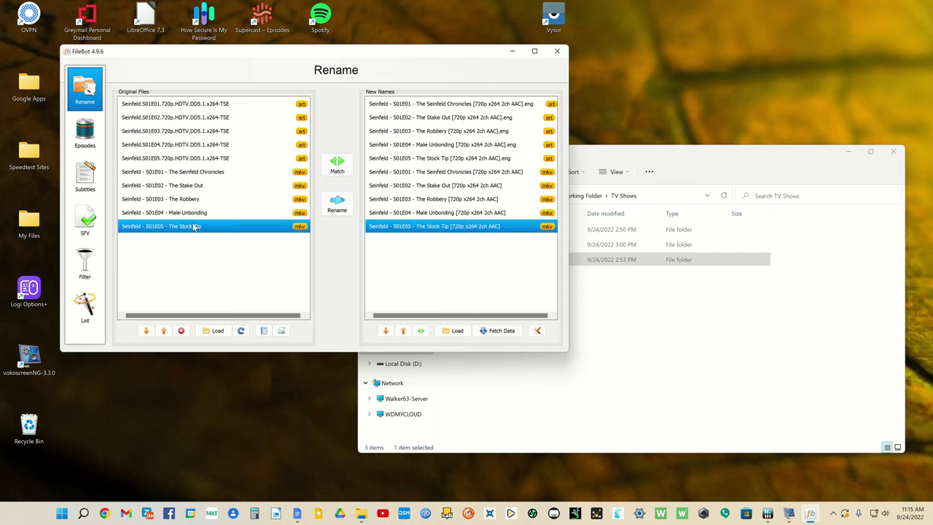
{"action": "key", "text": "Up"}
{"action": "key", "text": "Up"}
{"action": "key", "text": "Up"}
{"action": "key", "text": "Up"}
{"action": "key", "text": "Up"}
{"action": "key", "text": "Up"}
{"action": "key", "text": "Up"}
{"action": "key", "text": "Up"}
{"action": "key", "text": "Up"}
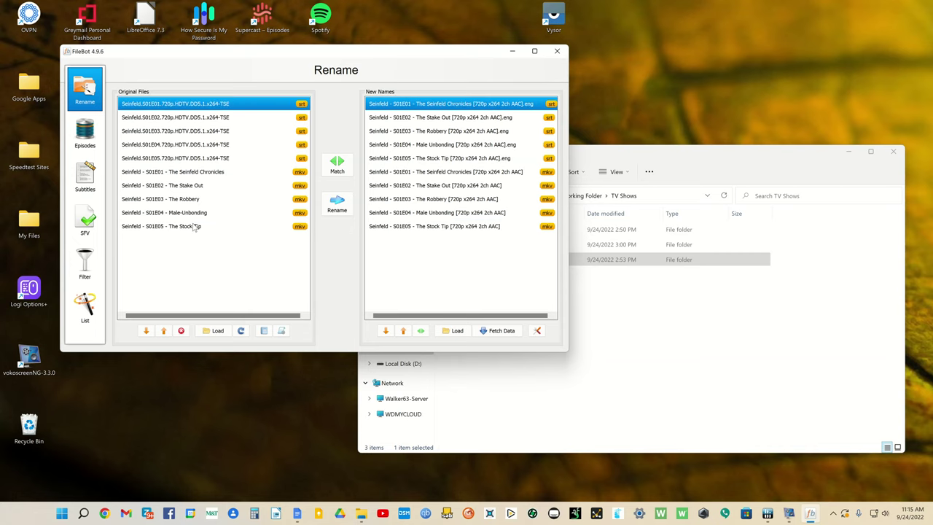
{"action": "key", "text": "Delete"}
{"action": "key", "text": "Delete"}
{"action": "key", "text": "Delete"}
{"action": "key", "text": "Delete"}
{"action": "key", "text": "Delete"}
{"action": "key", "text": "Delete"}
{"action": "key", "text": "Delete"}
{"action": "key", "text": "Delete"}
{"action": "key", "text": "Delete"}
{"action": "key", "text": "Delete"}
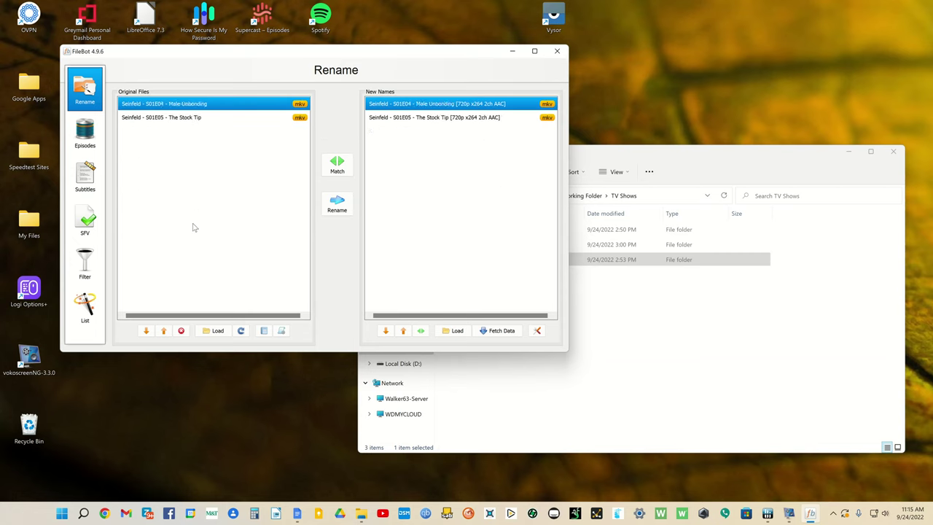
Drag the Frasier folder from Explorer's TV Shows into FileBot's Original Files
{"action": "left_click", "coordinate": [620, 152]}
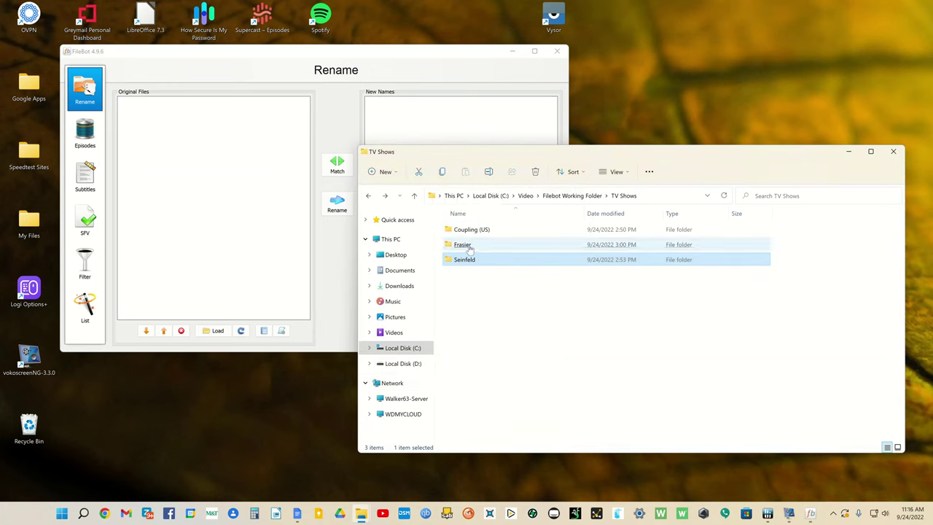
{"action": "double_click", "coordinate": [469, 247]}
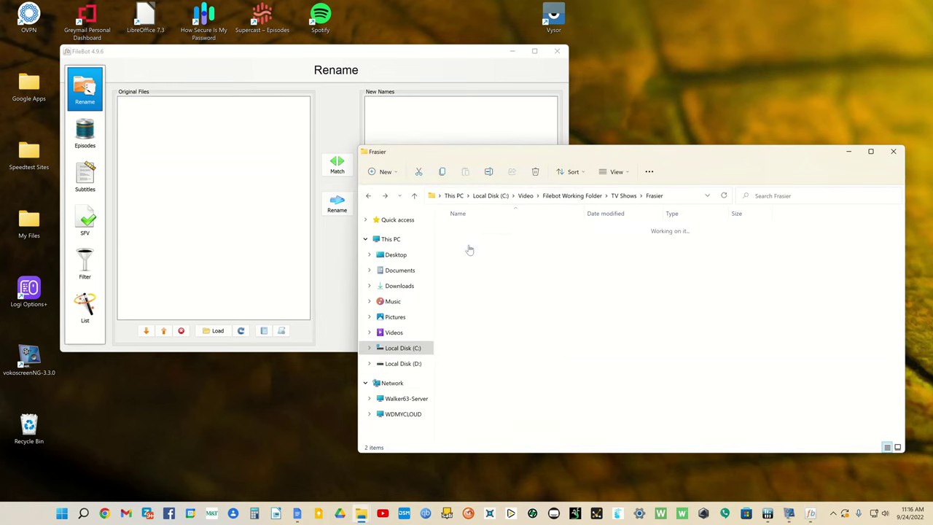
{"action": "left_click", "coordinate": [368, 195]}
{"action": "left_click_drag", "start_coordinate": [462, 244], "coordinate": [212, 190]}
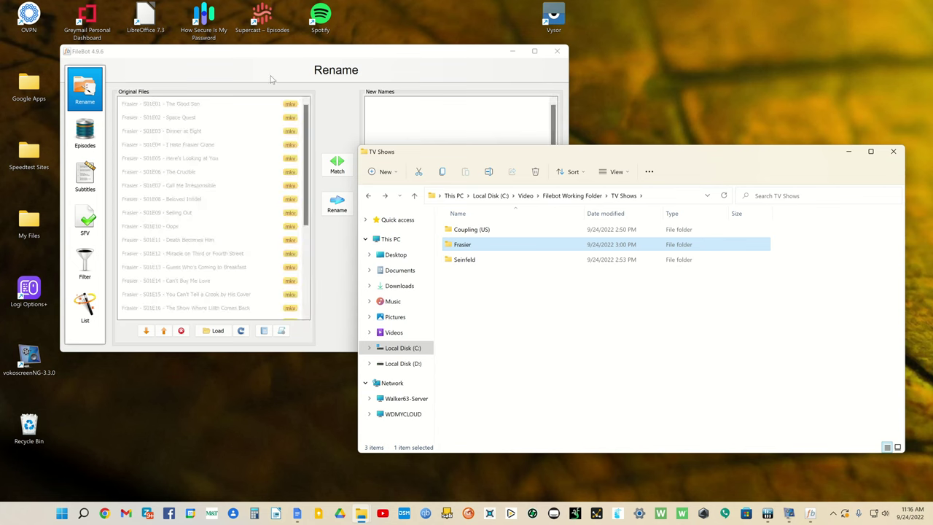
{"action": "left_click", "coordinate": [285, 55]}
Match the Frasier episodes with TheMovieDB, selecting Frasier and skipping Special
{"action": "left_click", "coordinate": [337, 165]}
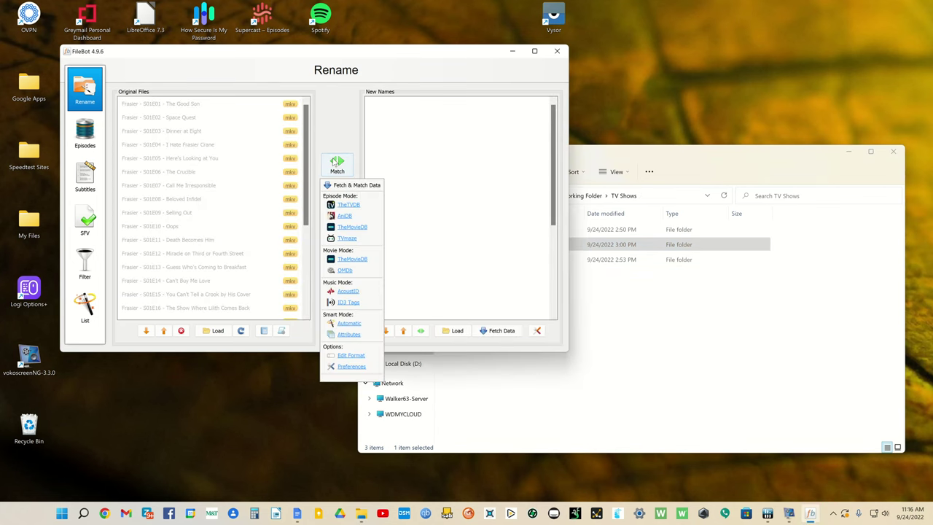
{"action": "left_click", "coordinate": [352, 227]}
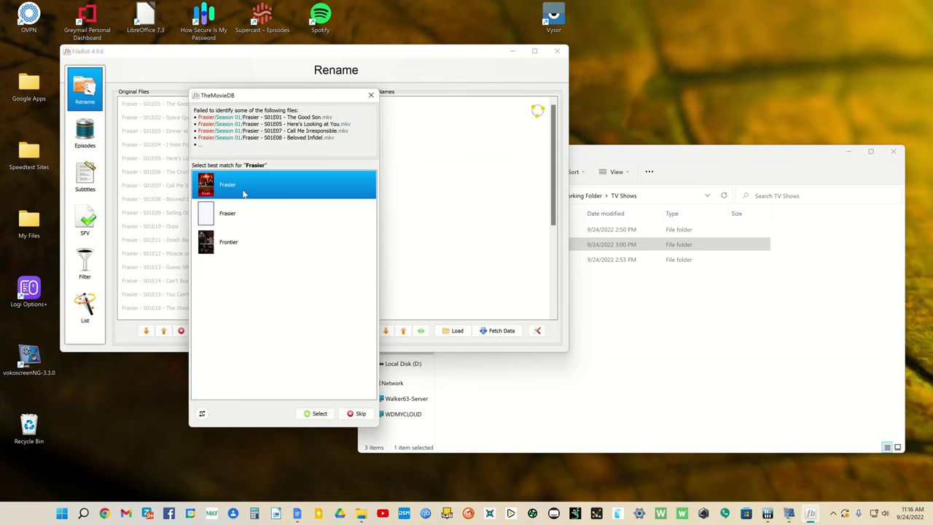
{"action": "left_click", "coordinate": [323, 413]}
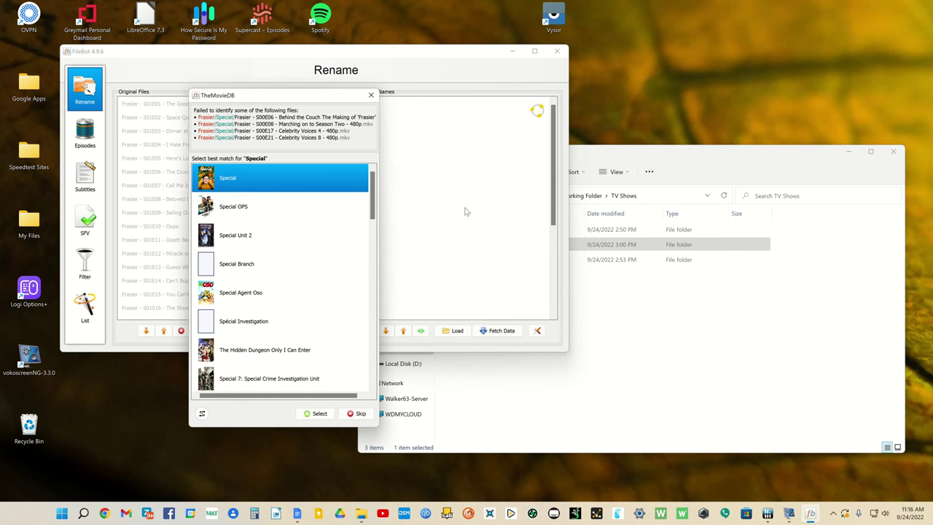
{"action": "left_click", "coordinate": [360, 413]}
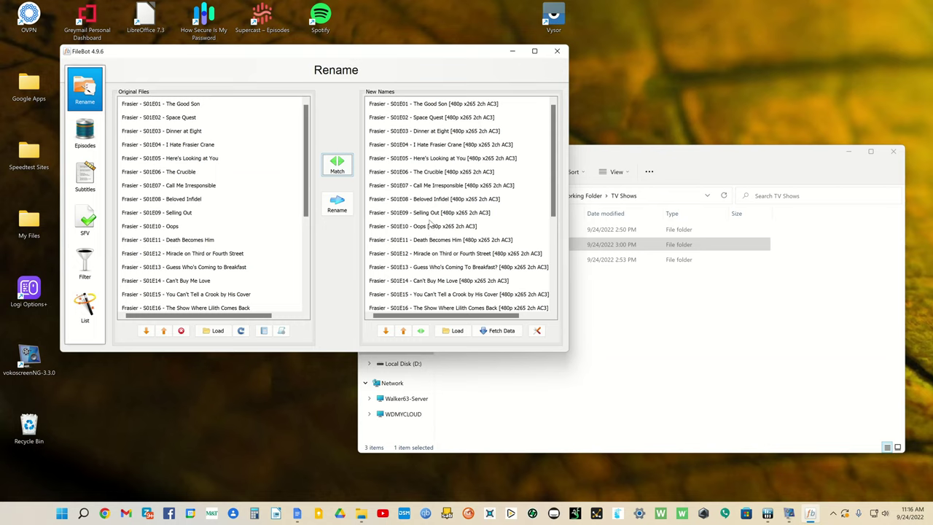
Re-match the Frasier episodes with the TV Show Library Deluxe preset, skipping the 'Special' series prompt
{"action": "scroll", "coordinate": [430, 225], "scroll_direction": "down", "scroll_amount": 4}
{"action": "scroll", "coordinate": [430, 225], "scroll_direction": "up", "scroll_amount": 4}
{"action": "left_click", "coordinate": [282, 331]}
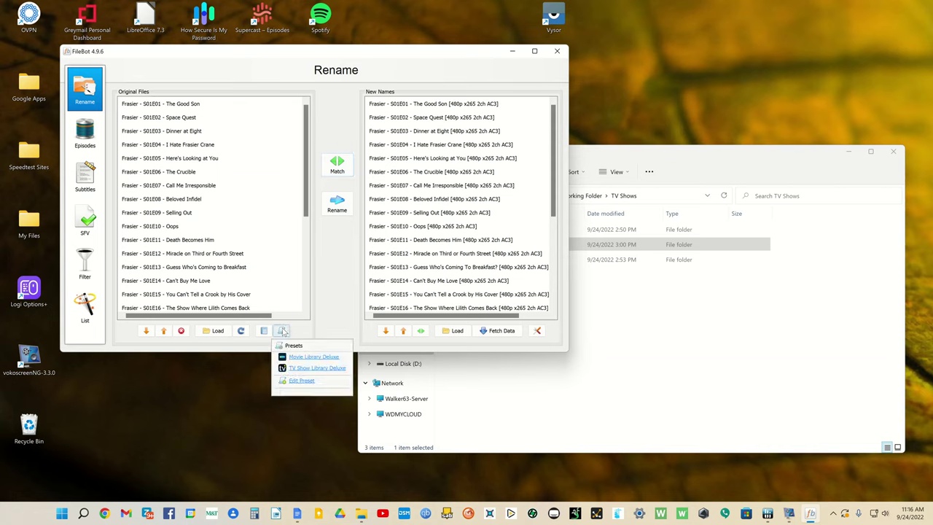
{"action": "left_click", "coordinate": [299, 368]}
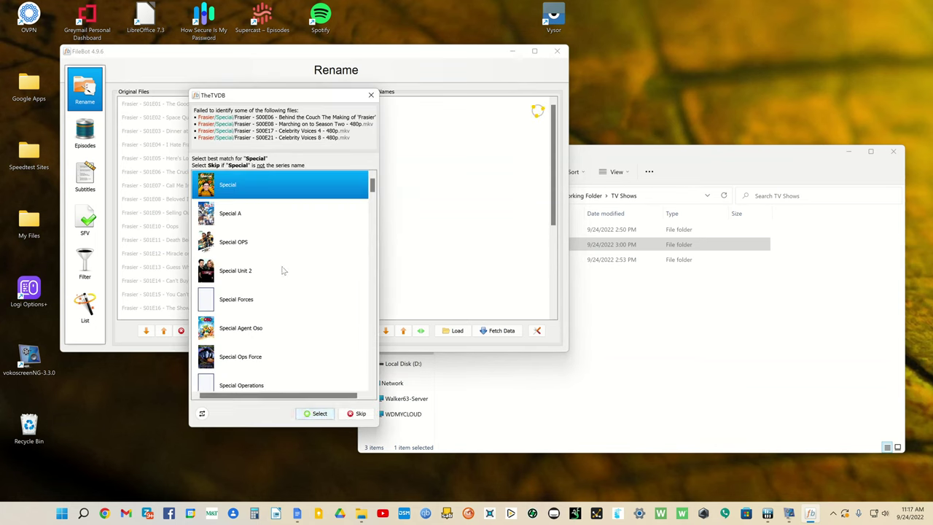
{"action": "left_click", "coordinate": [358, 412]}
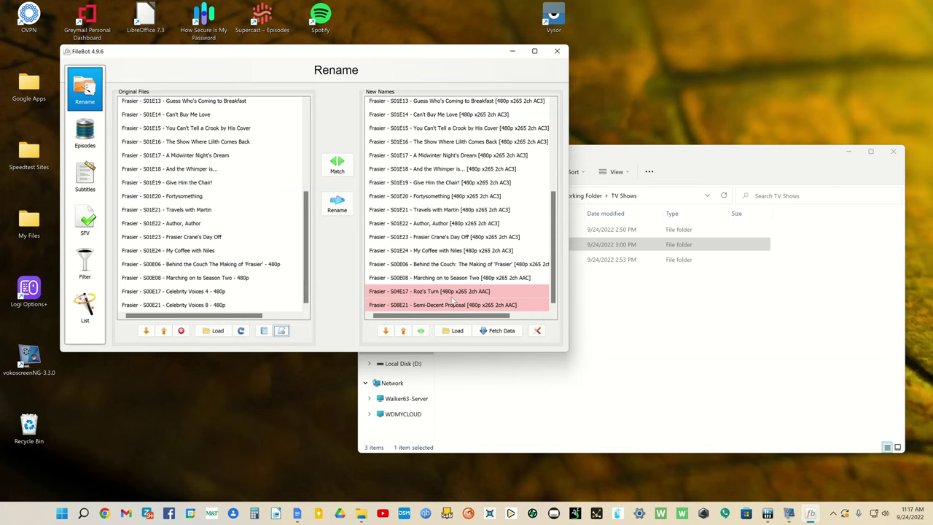
Remove the two mismatched Celebrity Voices entries, Roz's Turn and Semi-Decent Proposal
{"action": "left_click", "coordinate": [412, 291]}
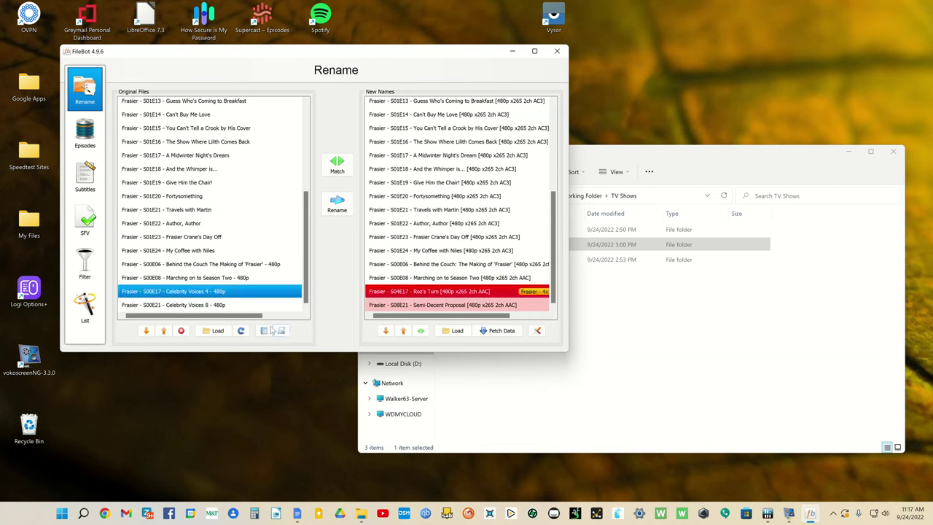
{"action": "left_click", "coordinate": [181, 330]}
{"action": "left_click", "coordinate": [182, 330]}
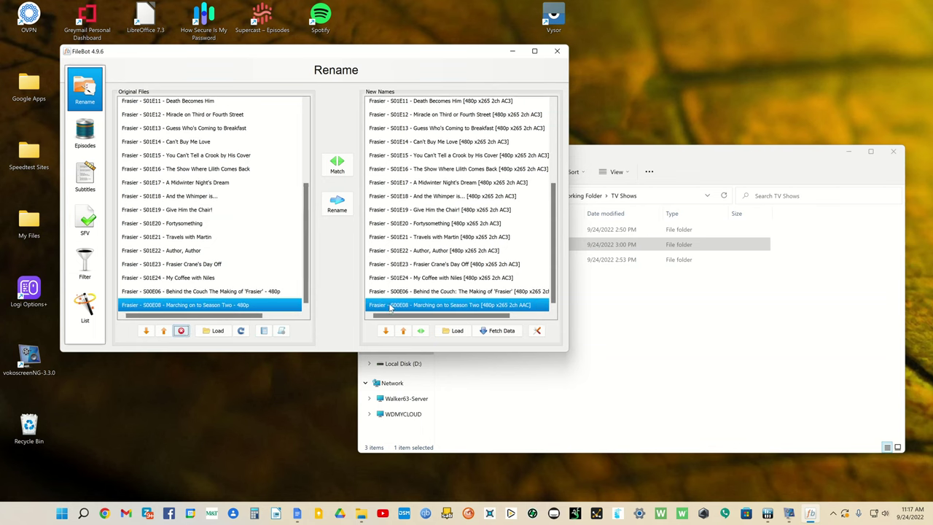
{"action": "scroll", "coordinate": [390, 307], "scroll_direction": "up", "scroll_amount": 4}
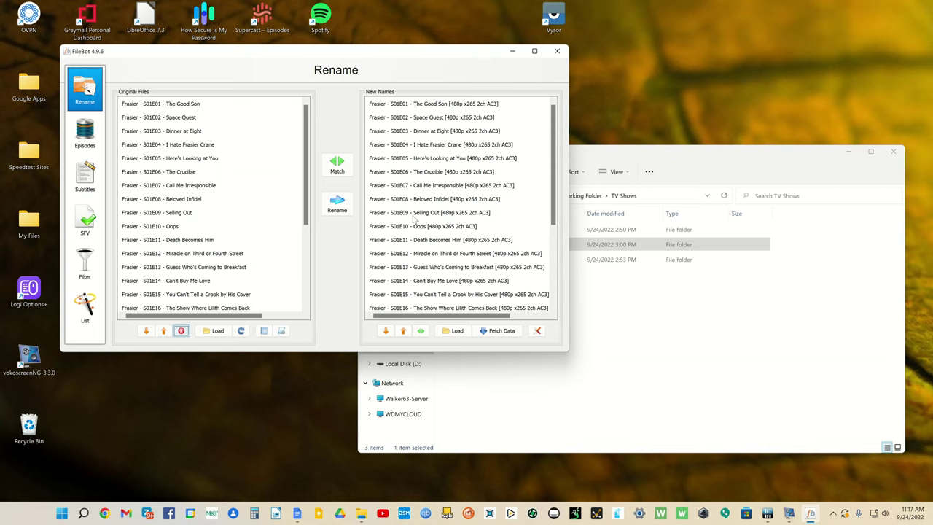
Open the TV Show Library Deluxe preset in the Preset Editor, then switch to the expression tips notes
{"action": "left_click", "coordinate": [281, 330]}
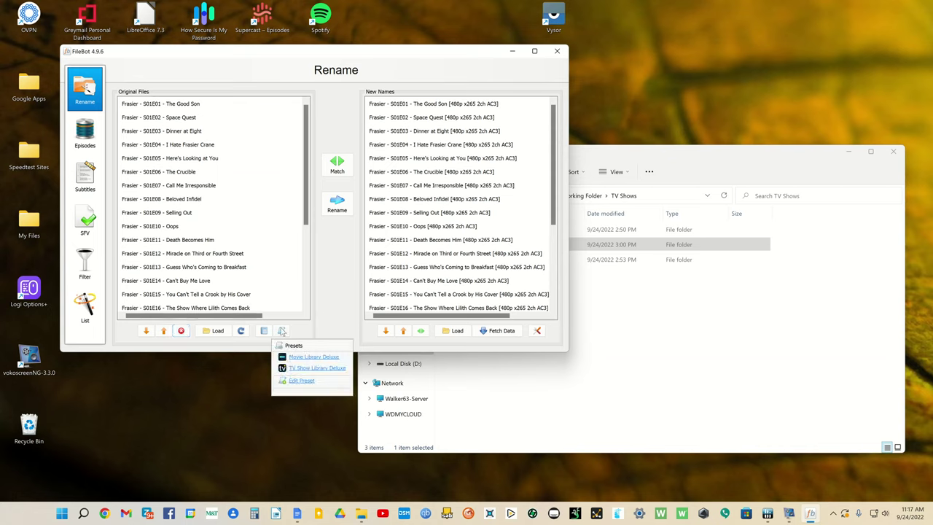
{"action": "left_click", "coordinate": [300, 382]}
{"action": "left_click", "coordinate": [304, 368]}
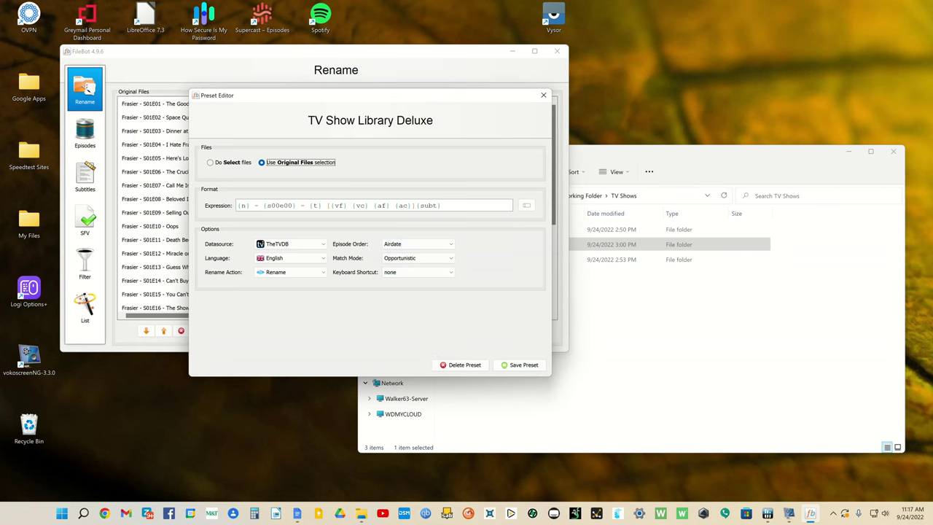
{"action": "key", "text": "alt+Tab"}
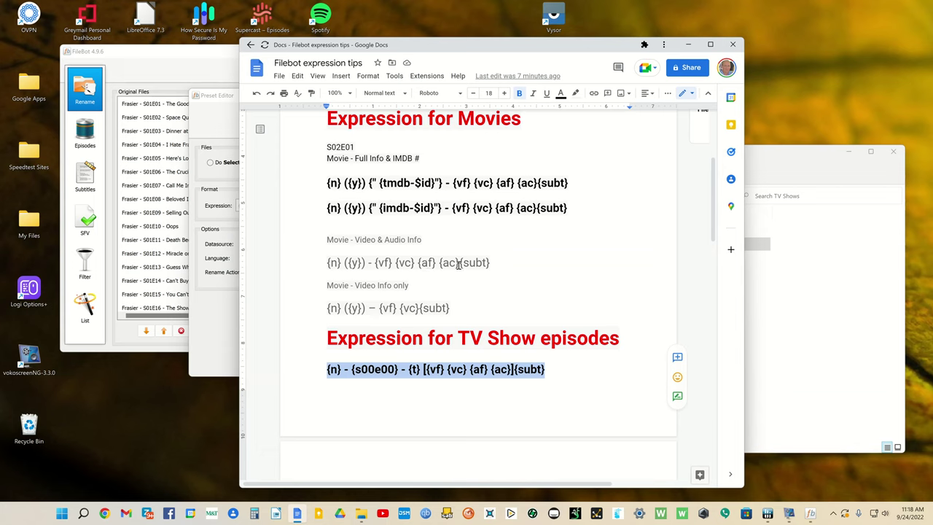
Select {subt}, then {n} ({y}) in the movie expressions, and hide the tips document
{"action": "left_click_drag", "start_coordinate": [460, 263], "coordinate": [490, 263]}
{"action": "left_click", "coordinate": [491, 282]}
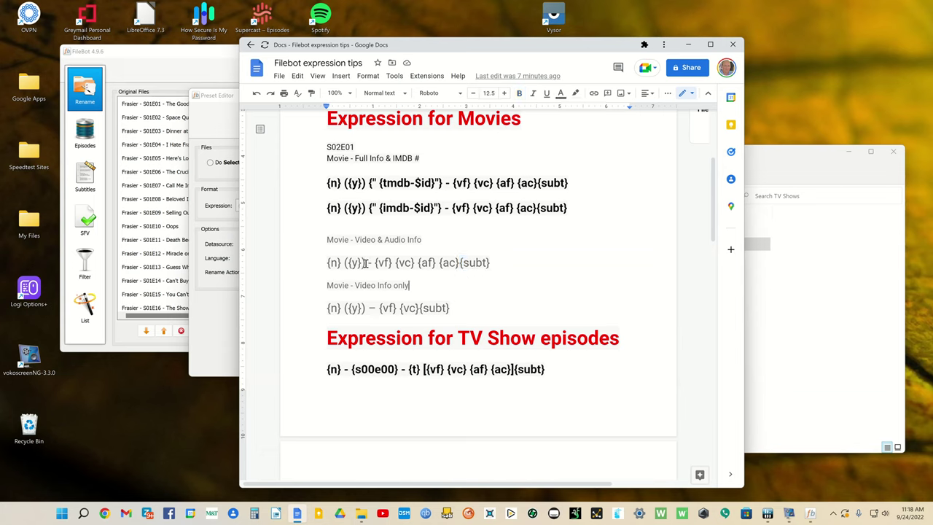
{"action": "left_click_drag", "start_coordinate": [366, 264], "coordinate": [328, 265]}
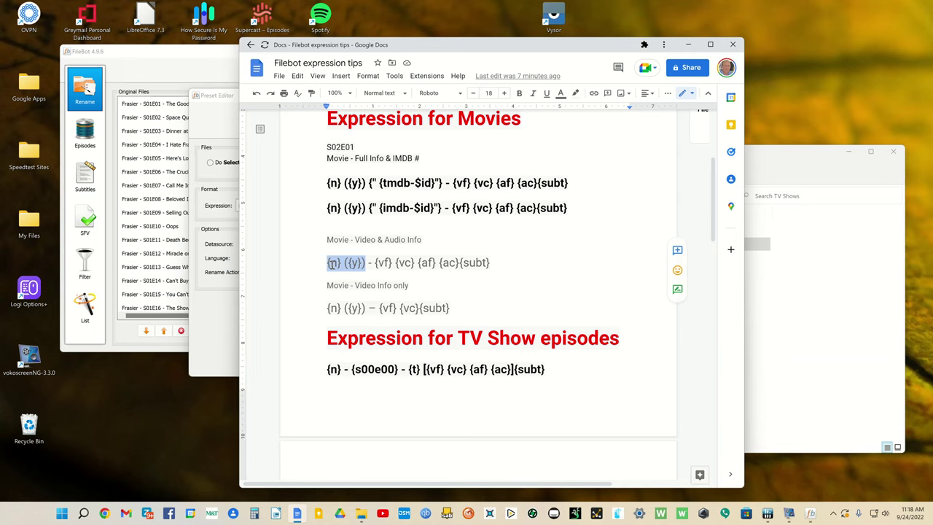
{"action": "key", "text": "super+Down"}
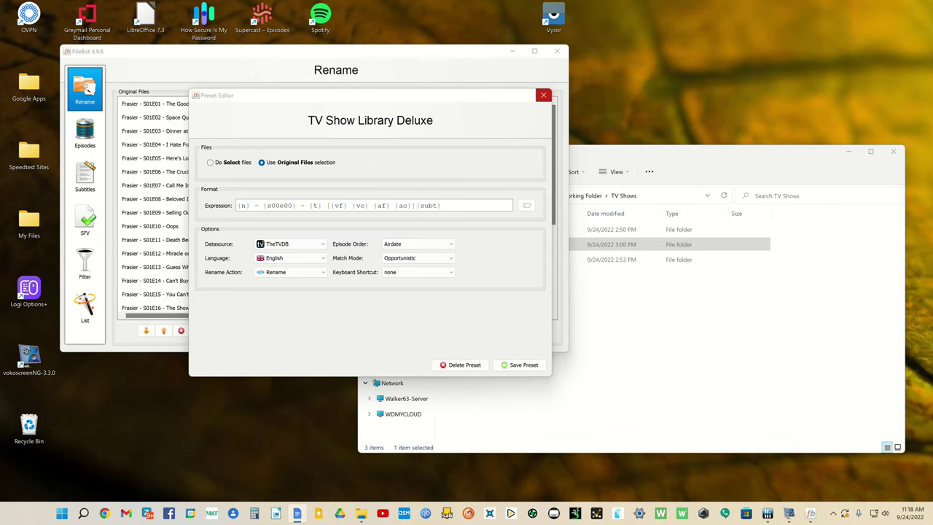
Copy the TV episode expression starting {n} - {s00e00} and minimize the tips document
{"action": "key", "text": "alt+Tab"}
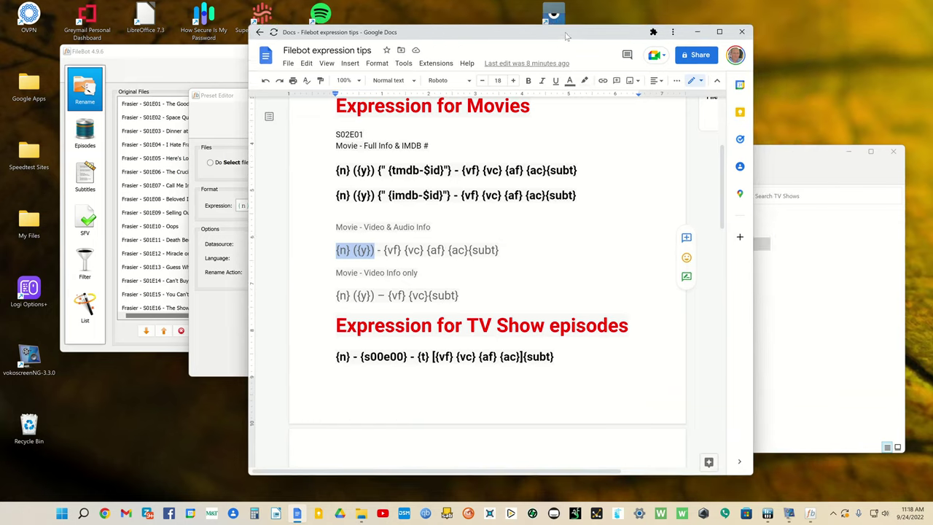
{"action": "left_click_drag", "start_coordinate": [336, 357], "coordinate": [556, 358]}
{"action": "key", "text": "ctrl+c"}
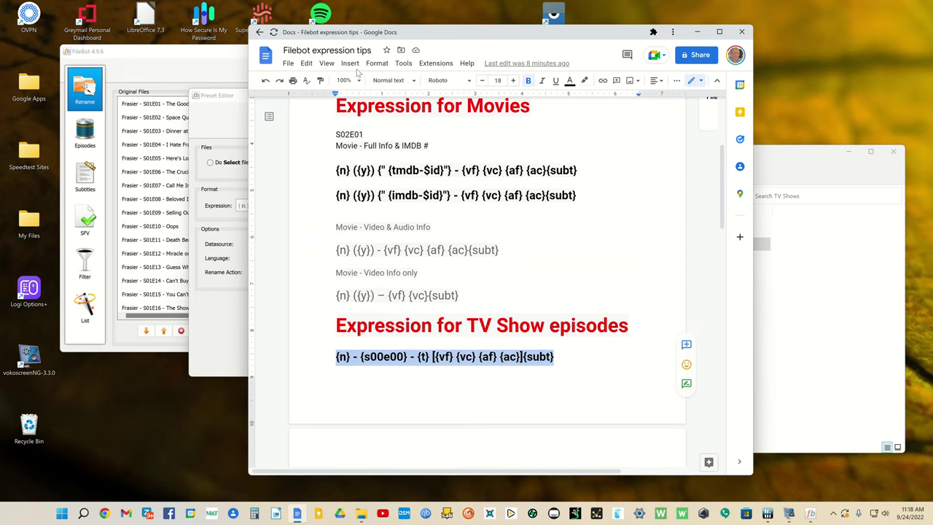
{"action": "key", "text": "super+Down"}
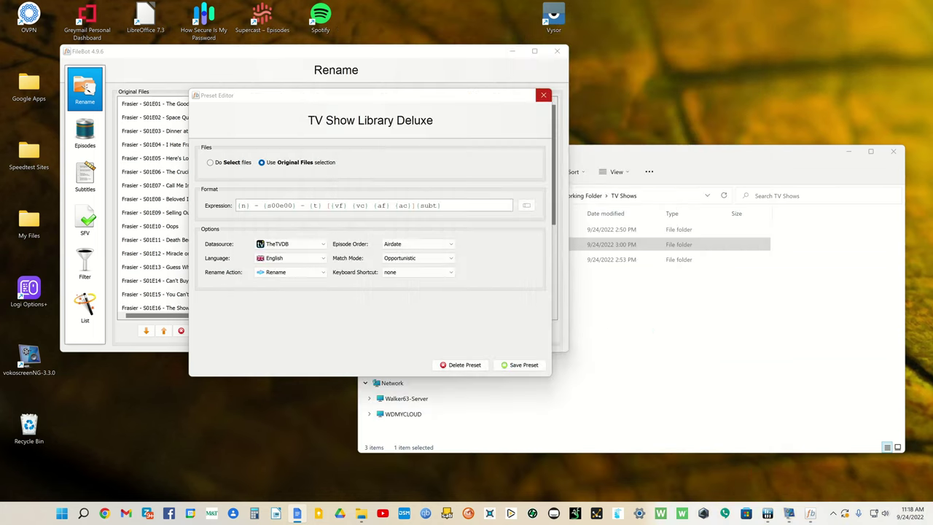
Close the Deluxe preset editor and create a new preset named TV Show Library Basic
{"action": "left_click", "coordinate": [542, 96]}
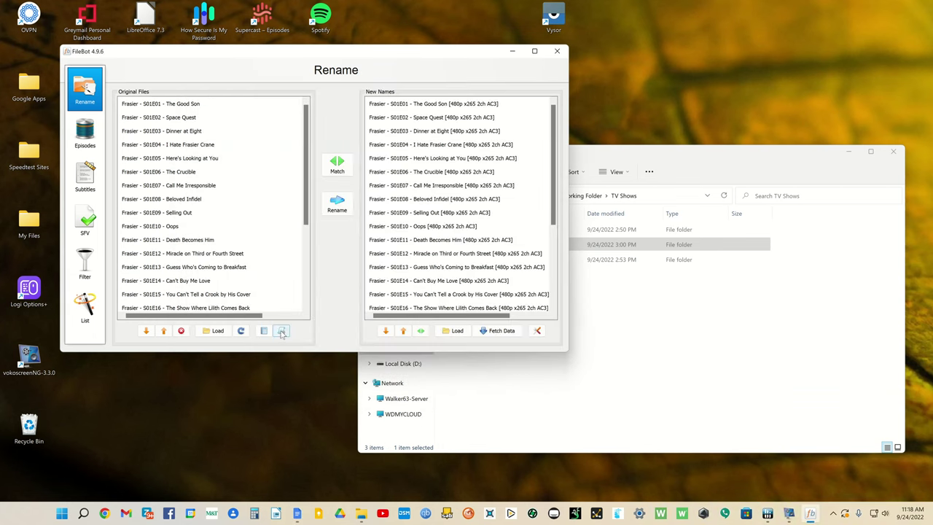
{"action": "left_click", "coordinate": [281, 332]}
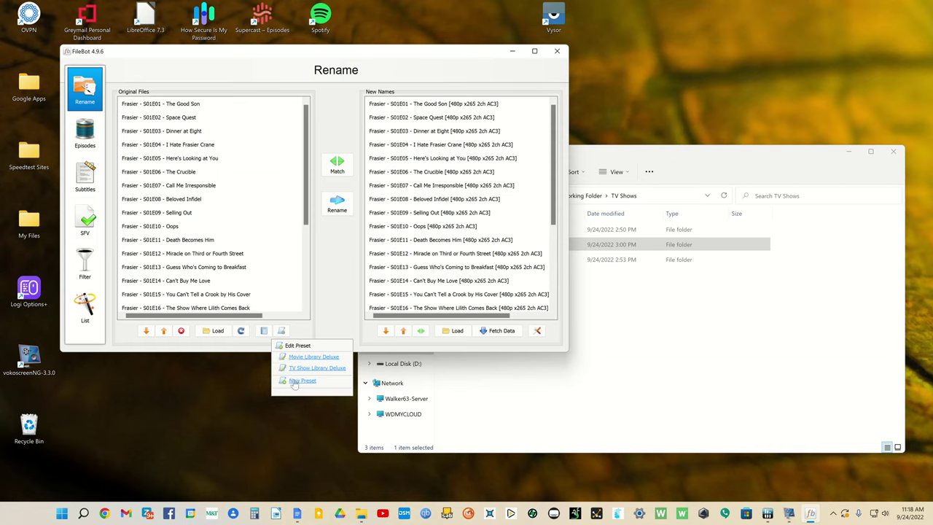
{"action": "left_click", "coordinate": [294, 381]}
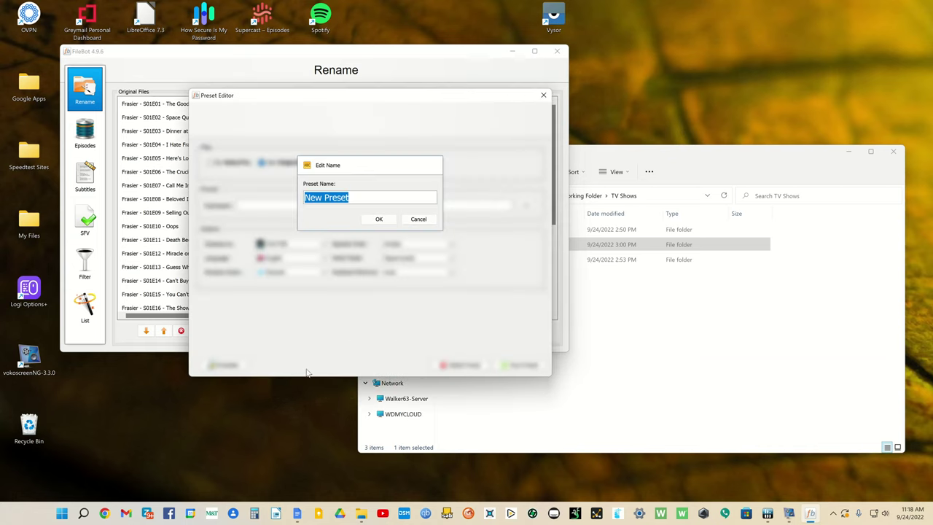
{"action": "type", "text": "TV Show"}
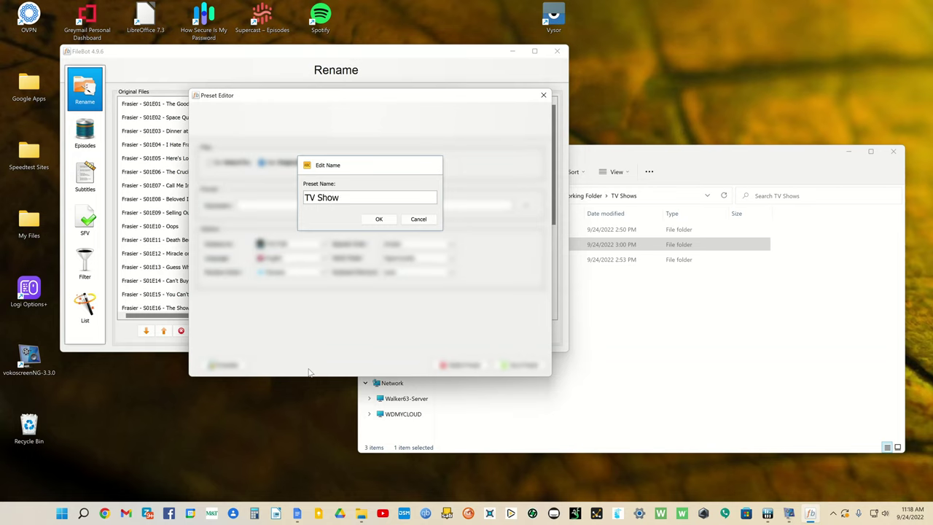
{"action": "type", "text": " Library Basic"}
{"action": "left_click", "coordinate": [379, 218]}
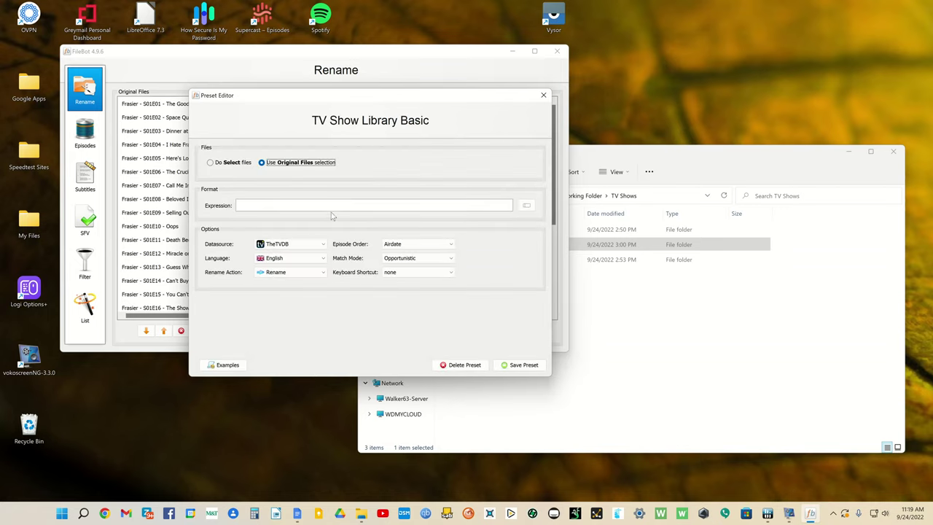
Paste the episode expression, delete {vf} {vc} {af} {ac}, and save the preset as {n} - {s00e00} - {t} {subt}
{"action": "left_click", "coordinate": [330, 205]}
{"action": "key", "text": "ctrl+v"}
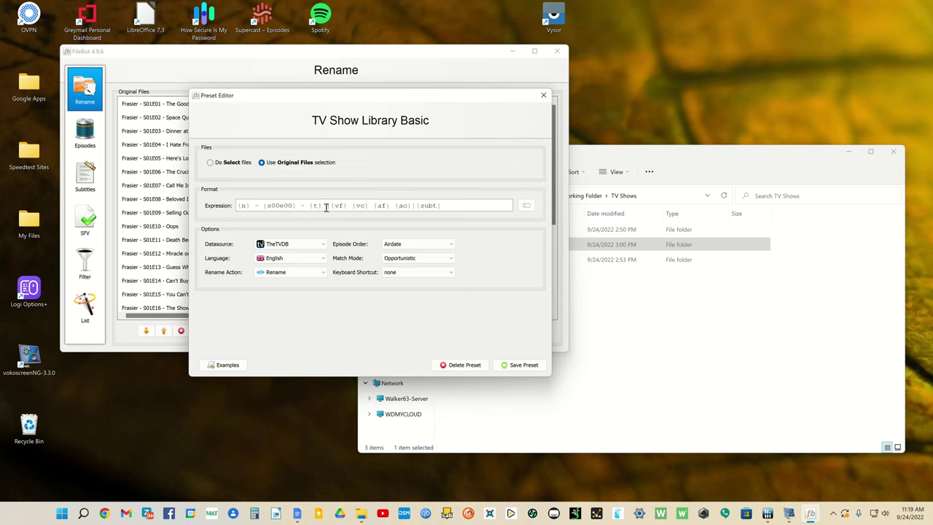
{"action": "left_click_drag", "start_coordinate": [326, 207], "coordinate": [414, 207]}
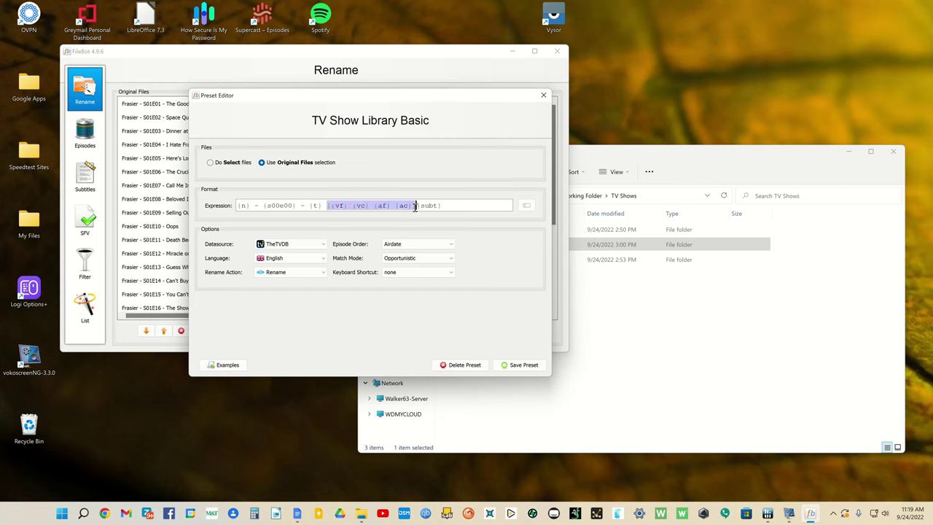
{"action": "key", "text": "Delete"}
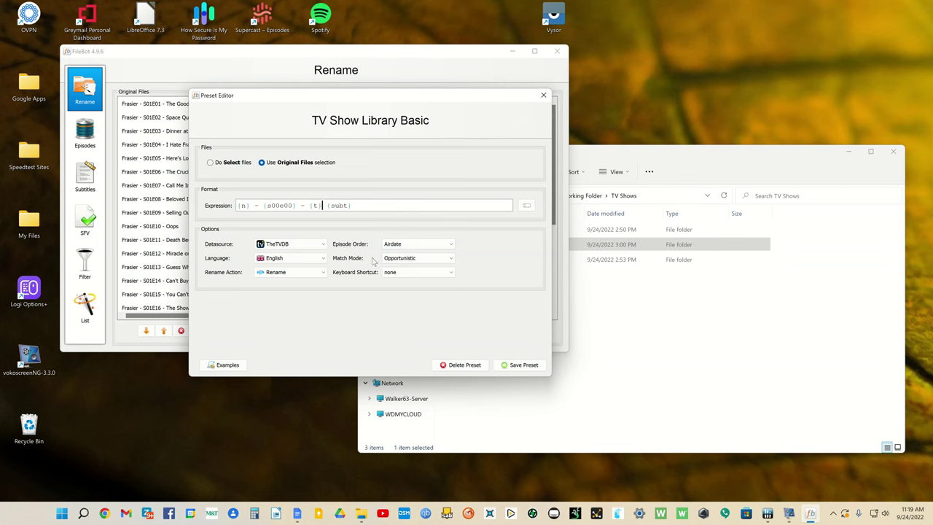
{"action": "left_click", "coordinate": [511, 364]}
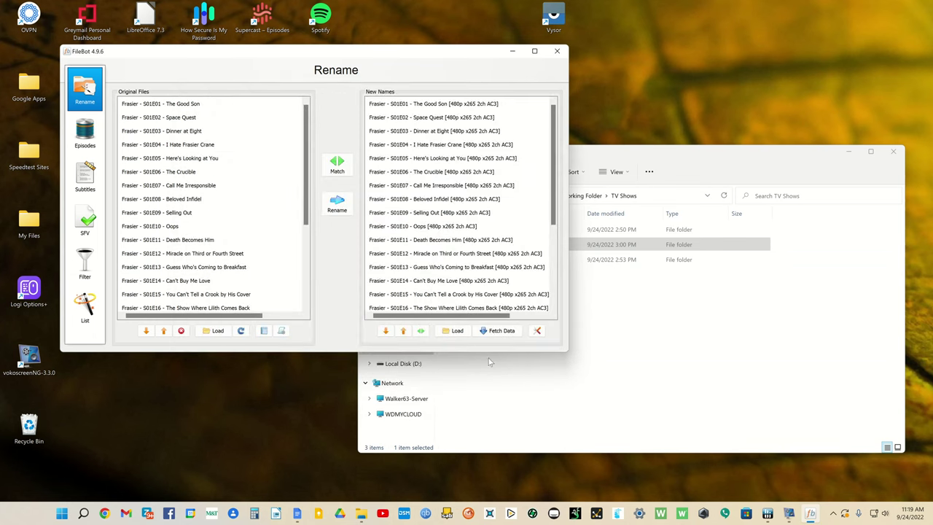
Apply TV Show Library Basic to Frasier, skip the 'Special' match, and review names like Frasier - S01E01 - The Good Son
{"action": "left_click", "coordinate": [281, 330]}
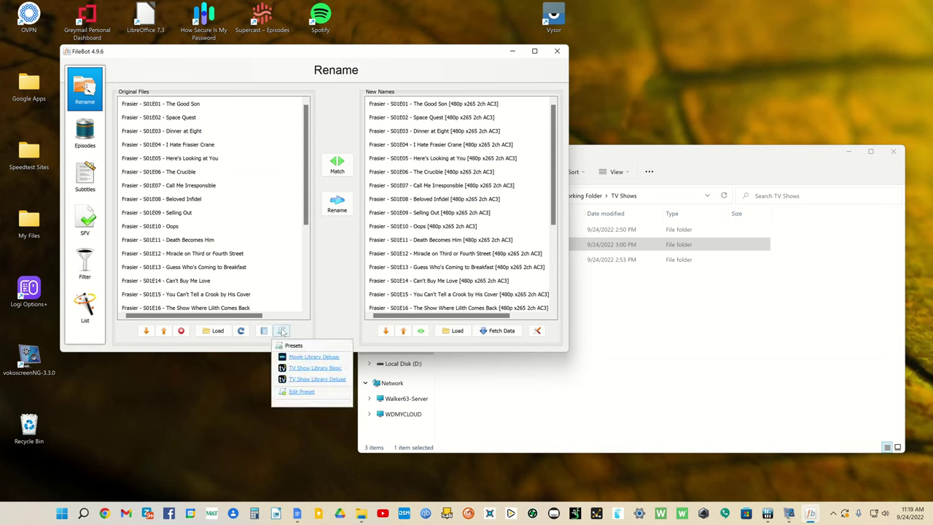
{"action": "left_click", "coordinate": [308, 368]}
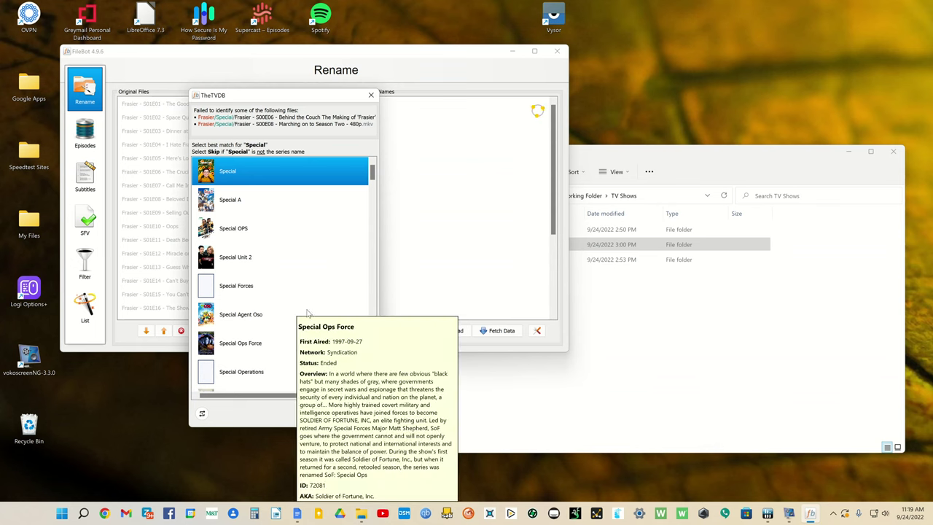
{"action": "scroll", "coordinate": [306, 287], "scroll_direction": "down", "scroll_amount": 5}
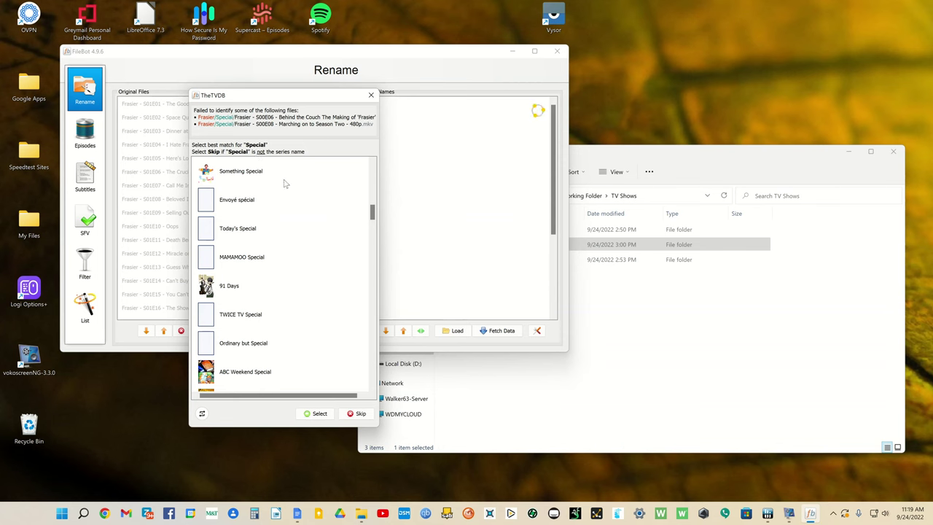
{"action": "left_click", "coordinate": [304, 451]}
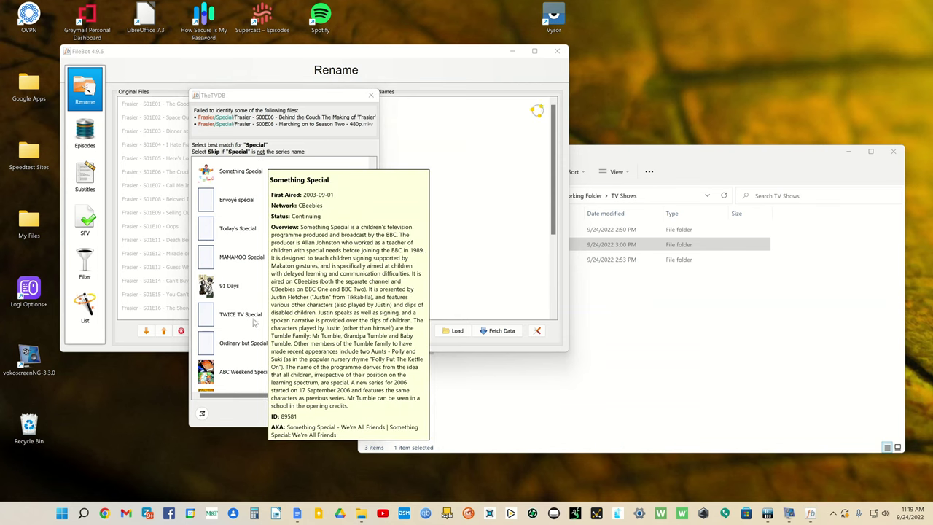
{"action": "left_click", "coordinate": [350, 413]}
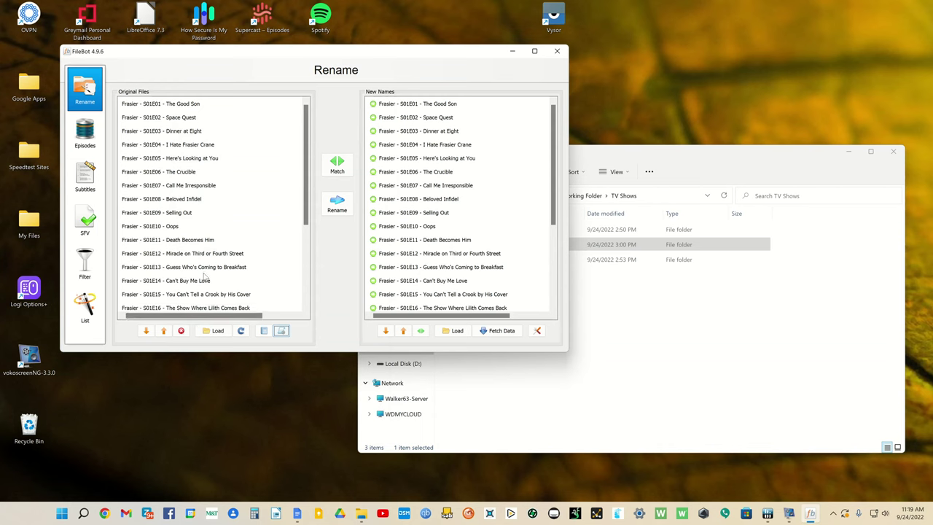
{"action": "scroll", "coordinate": [492, 252], "scroll_direction": "down", "scroll_amount": 4}
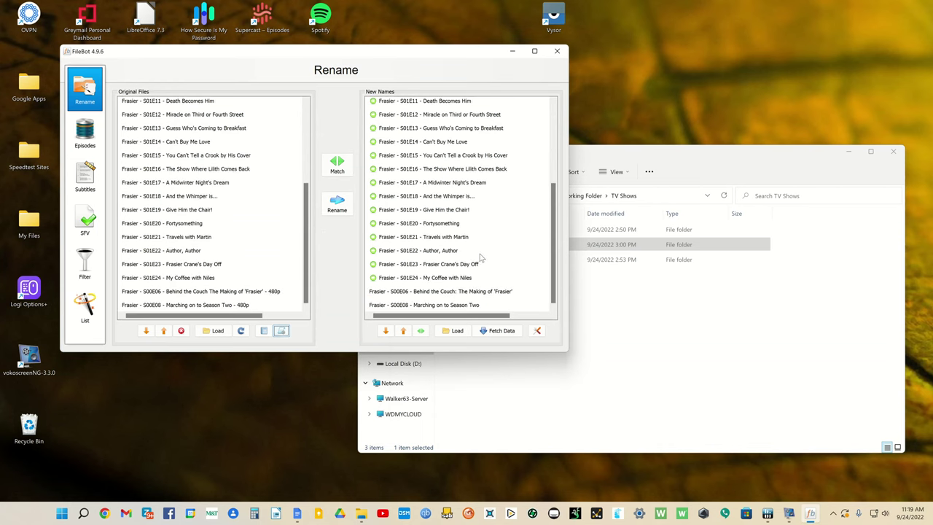
{"action": "scroll", "coordinate": [480, 256], "scroll_direction": "up", "scroll_amount": 4}
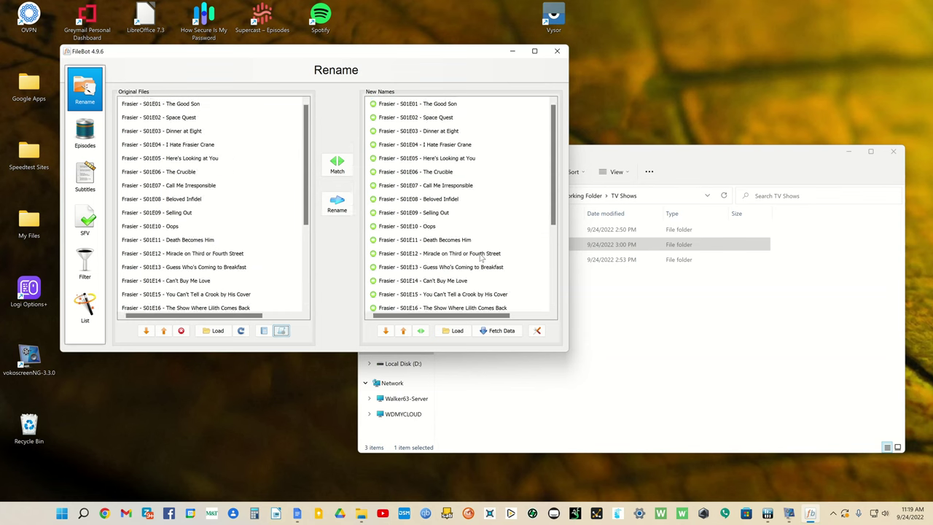
{"action": "left_click", "coordinate": [344, 169]}
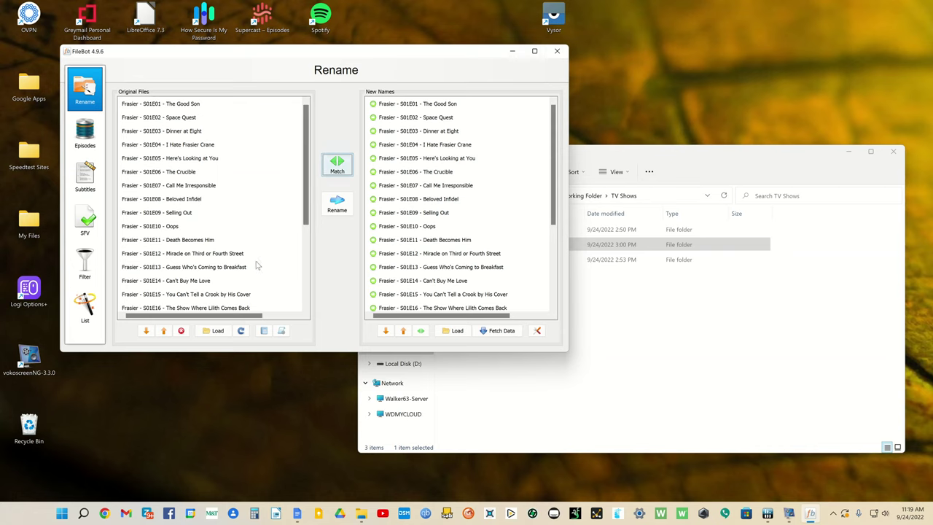
Remove all the Frasier episodes from the Original Files list
{"action": "left_click", "coordinate": [193, 307]}
{"action": "left_click", "coordinate": [181, 330]}
{"action": "left_click", "coordinate": [182, 330]}
{"action": "left_click", "coordinate": [182, 330]}
{"action": "left_click", "coordinate": [181, 330]}
{"action": "left_click", "coordinate": [182, 330]}
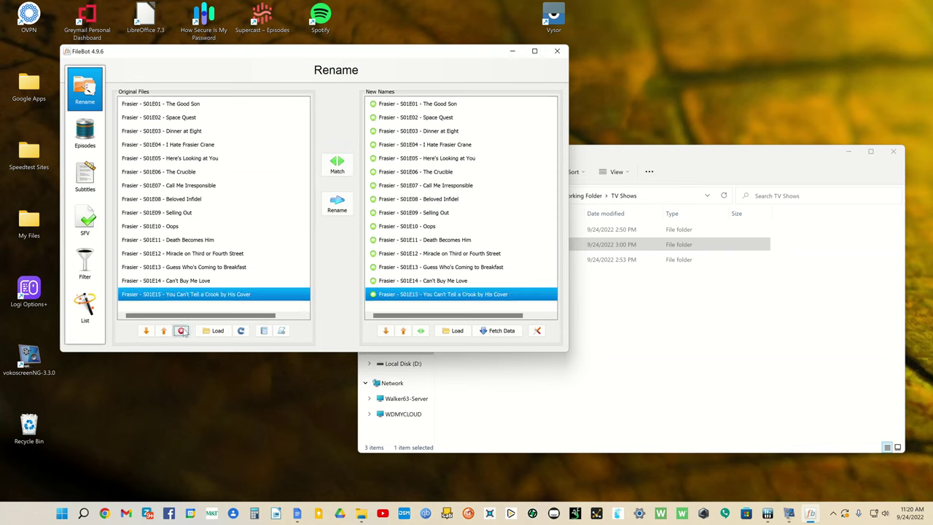
{"action": "left_click", "coordinate": [181, 330]}
{"action": "left_click", "coordinate": [182, 330]}
{"action": "left_click", "coordinate": [181, 330]}
{"action": "left_click", "coordinate": [182, 330]}
{"action": "left_click", "coordinate": [182, 330]}
{"action": "left_click", "coordinate": [181, 330]}
{"action": "left_click", "coordinate": [181, 330]}
{"action": "left_click", "coordinate": [181, 330]}
{"action": "left_click", "coordinate": [182, 330]}
{"action": "left_click", "coordinate": [181, 330]}
{"action": "left_click", "coordinate": [181, 330]}
{"action": "left_click", "coordinate": [181, 330]}
{"action": "left_click", "coordinate": [181, 330]}
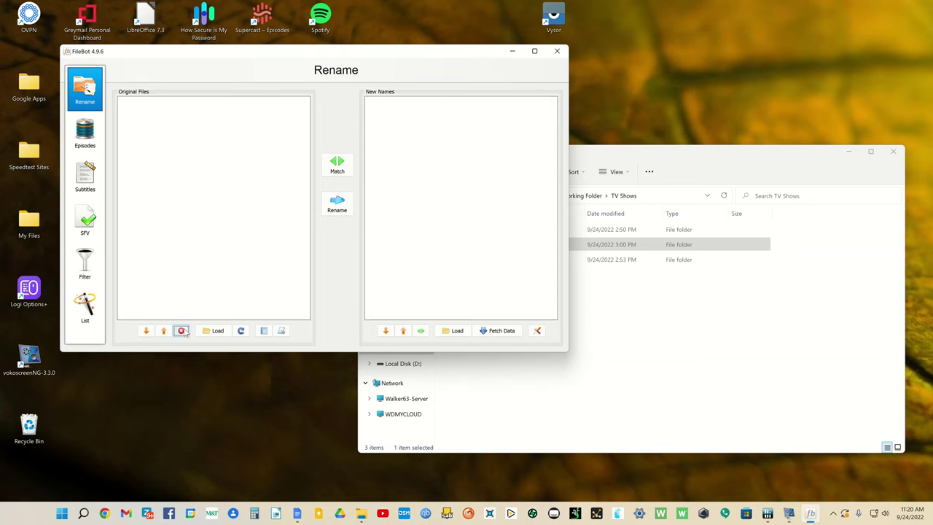
Load the Coupling (US) folder's ten episodes, S01E01 to S01E10, into Original Files
{"action": "left_click", "coordinate": [650, 152]}
{"action": "left_click_drag", "start_coordinate": [462, 230], "coordinate": [211, 183]}
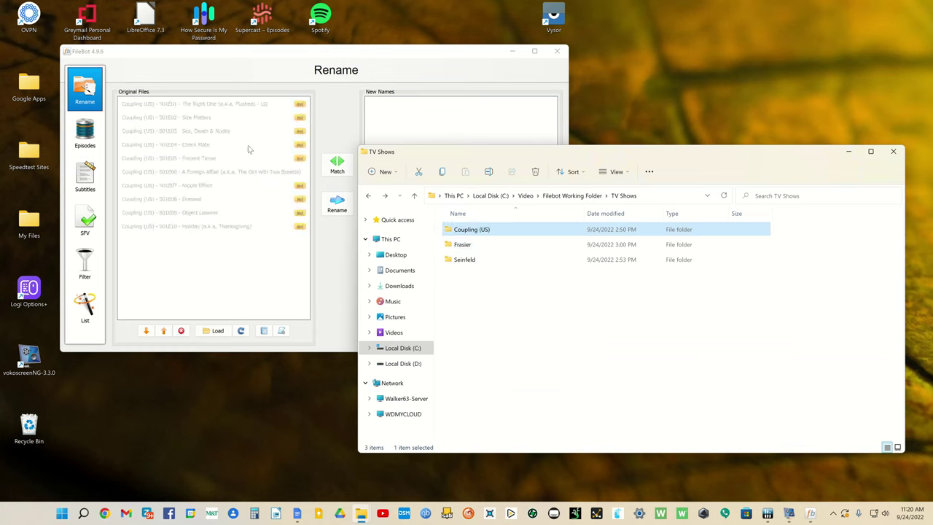
{"action": "left_click", "coordinate": [371, 52]}
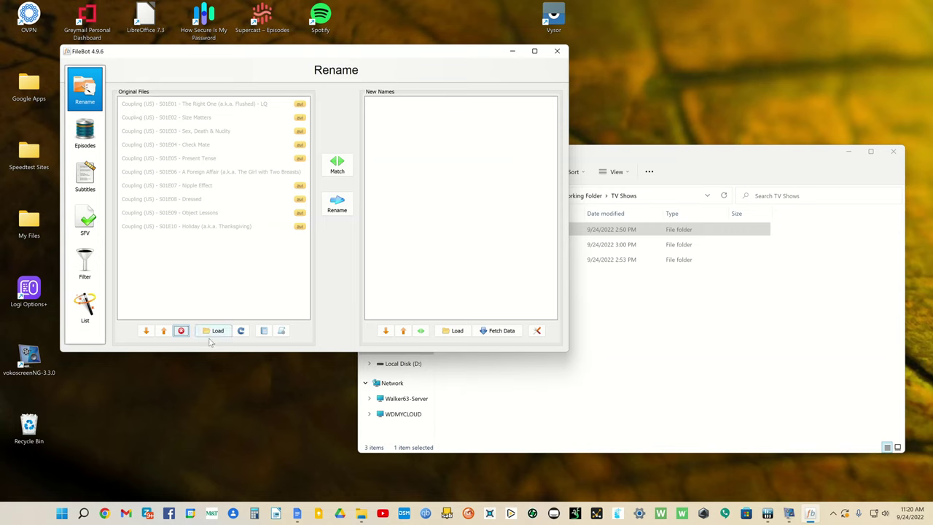
Match the episodes against TheTVDB as Coupling (US) and dismiss the browser notification
{"action": "left_click", "coordinate": [340, 169]}
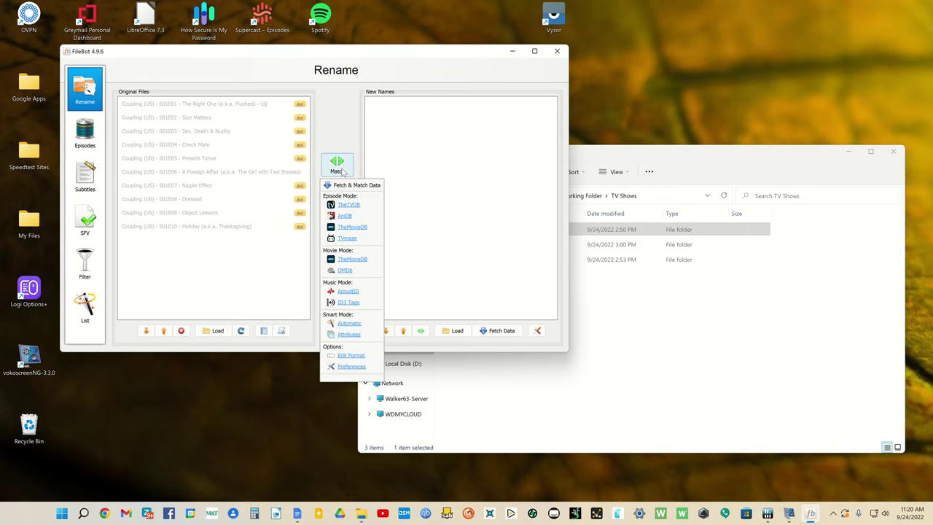
{"action": "left_click", "coordinate": [349, 205]}
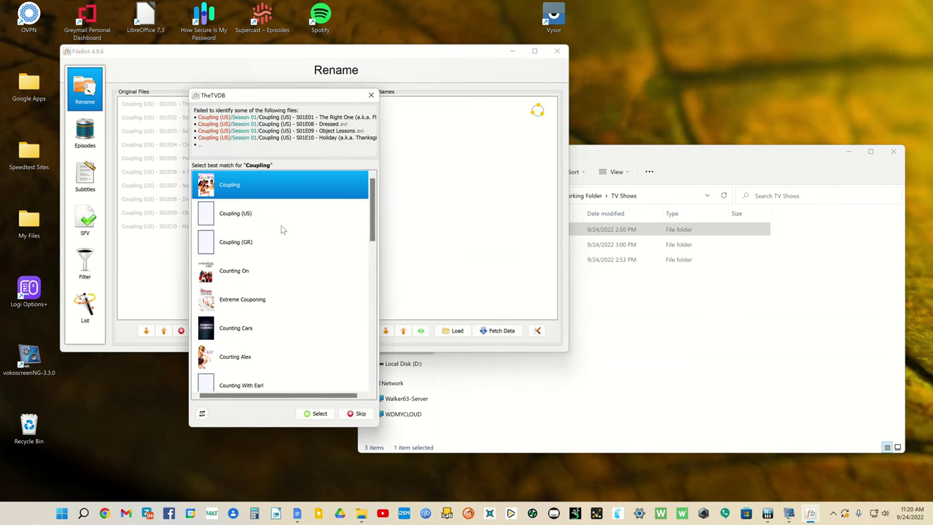
{"action": "left_click", "coordinate": [237, 214]}
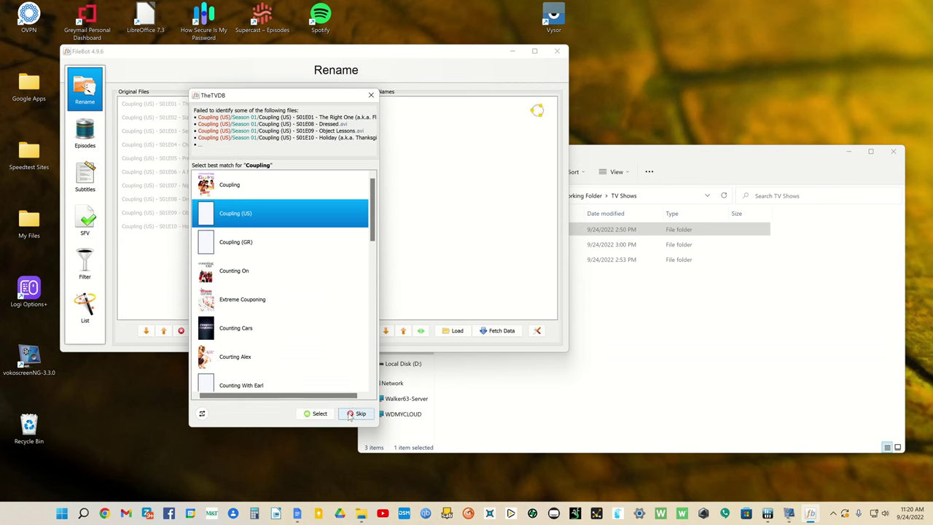
{"action": "left_click", "coordinate": [317, 415]}
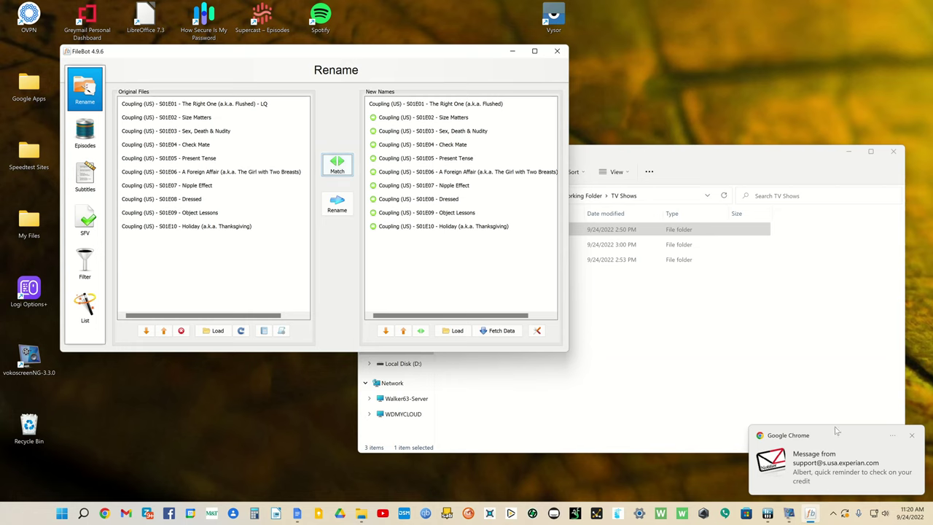
{"action": "left_click", "coordinate": [910, 436]}
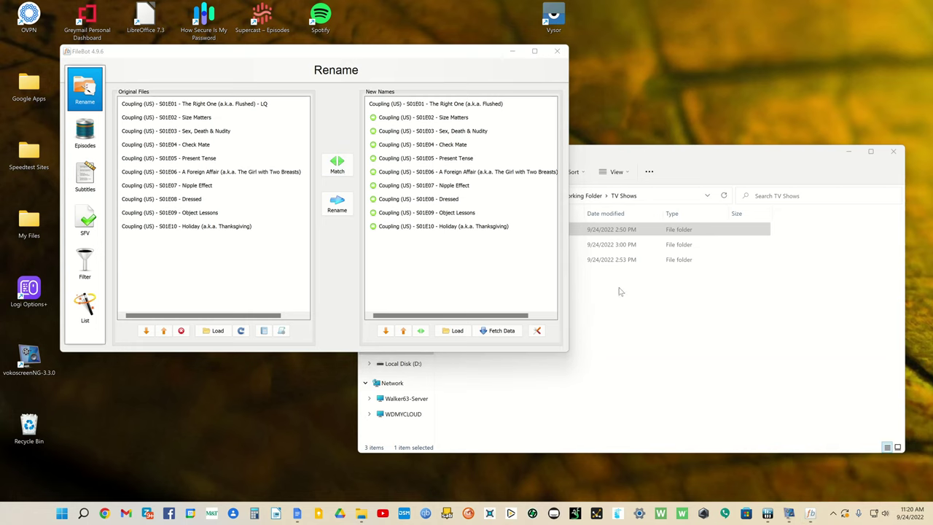
Apply the TV Show Library Basic preset with Coupling (US) as the series match
{"action": "left_click", "coordinate": [281, 330]}
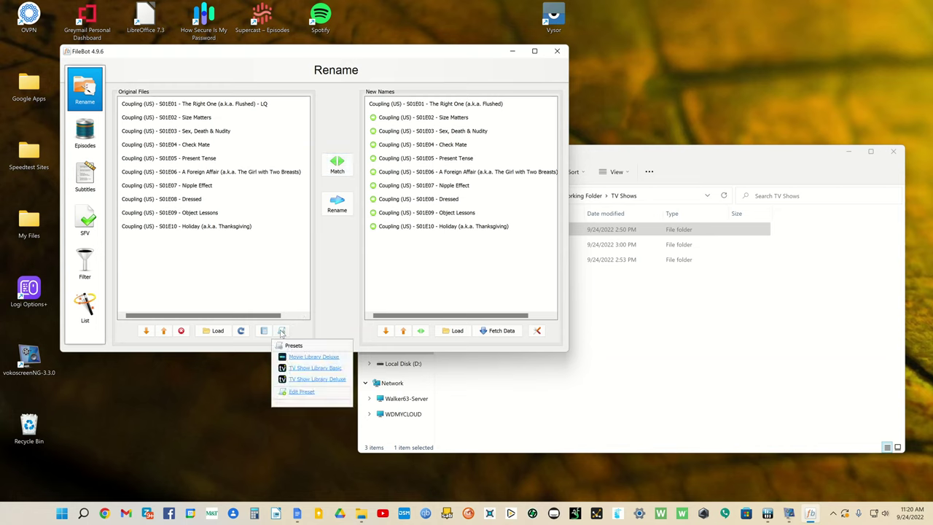
{"action": "left_click", "coordinate": [308, 368]}
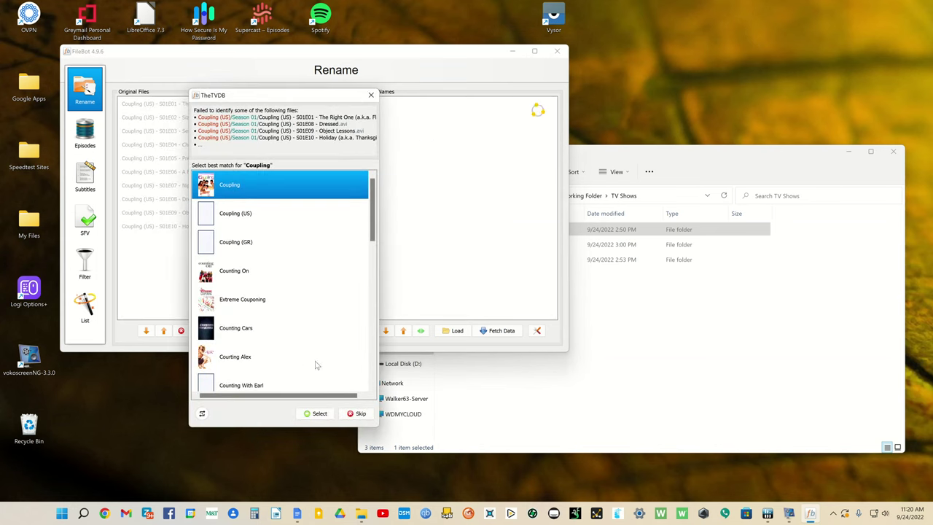
{"action": "left_click", "coordinate": [248, 217]}
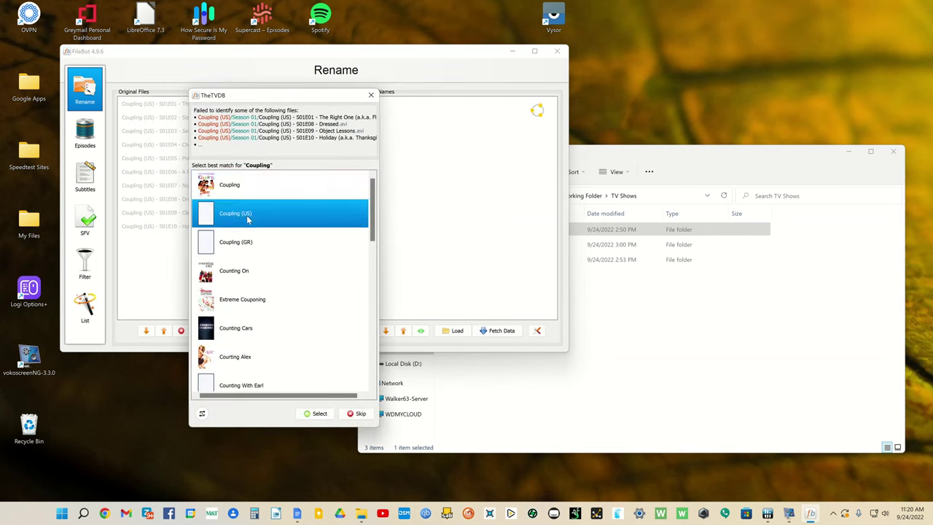
{"action": "left_click", "coordinate": [317, 413]}
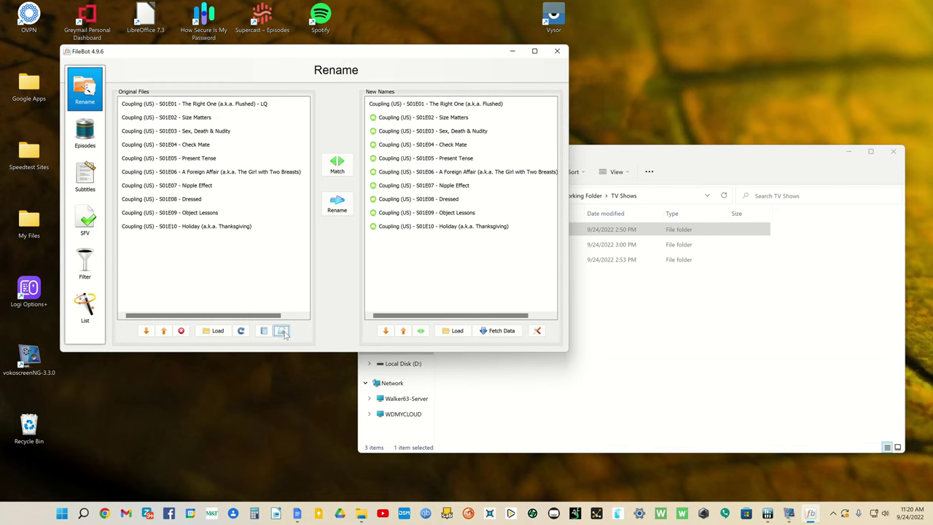
Apply TV Show Library Deluxe with Coupling (US), adding [360p XviD 2ch MP3] to each name
{"action": "left_click", "coordinate": [283, 331]}
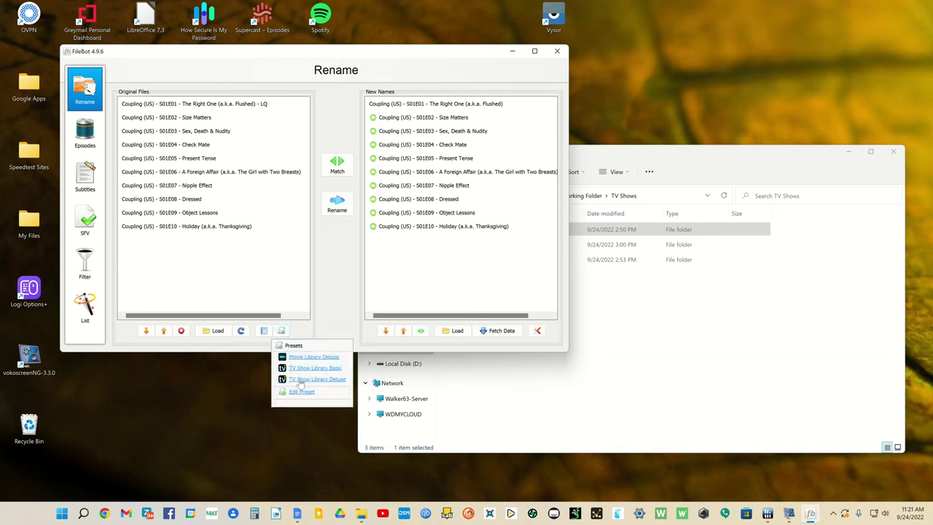
{"action": "left_click", "coordinate": [306, 379]}
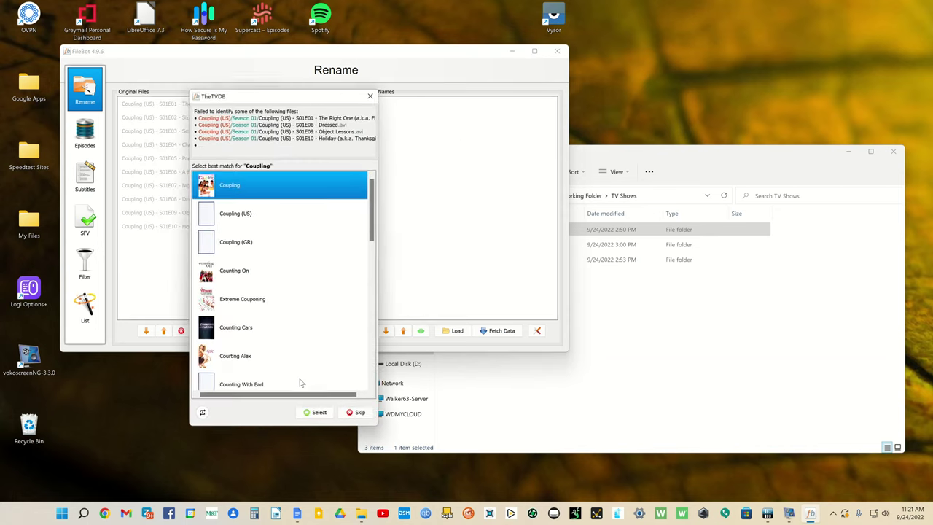
{"action": "left_click", "coordinate": [319, 413]}
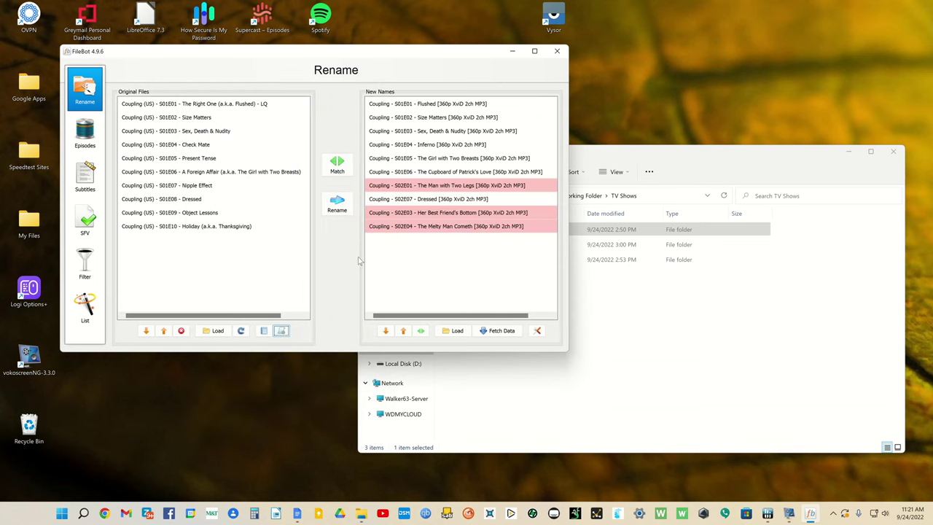
{"action": "left_click", "coordinate": [281, 331]}
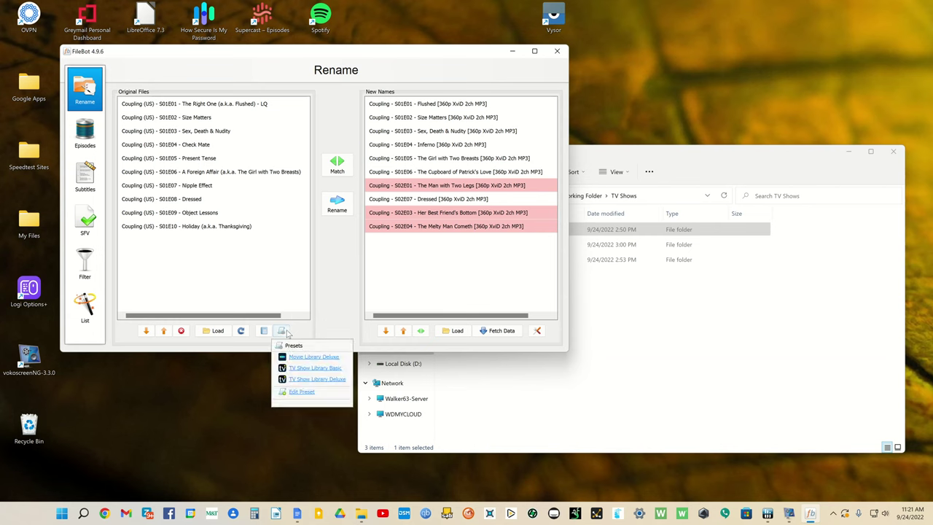
{"action": "left_click", "coordinate": [302, 379]}
{"action": "left_click", "coordinate": [241, 214]}
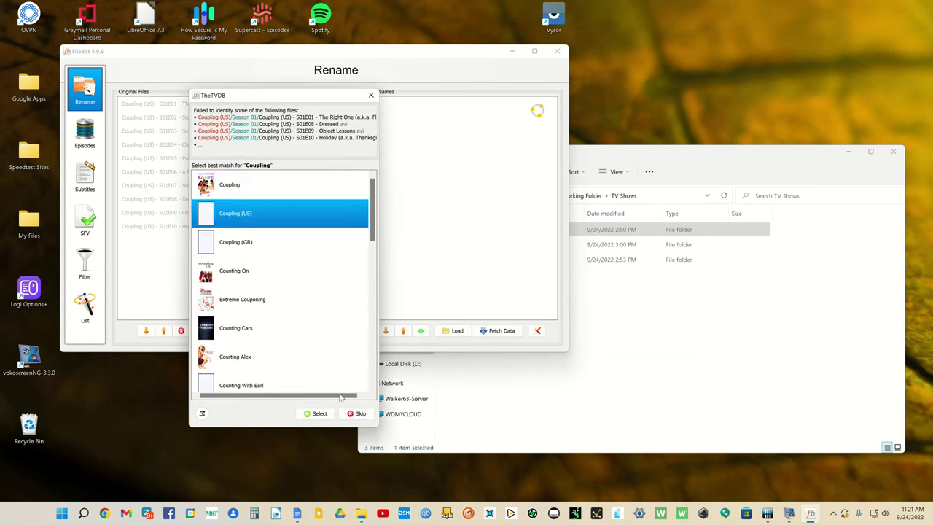
{"action": "left_click", "coordinate": [320, 413]}
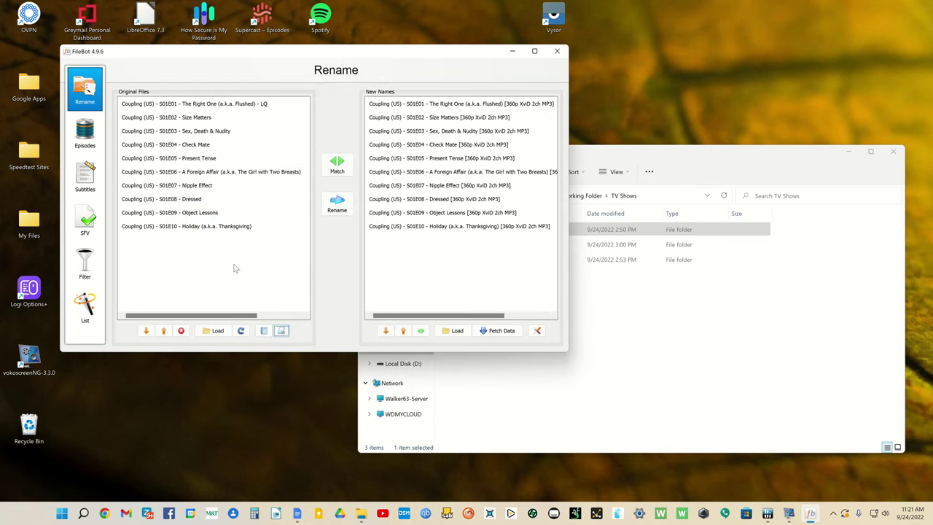
Activate FileBot from a license file when the rename asks for a license (valid until 2023-02-16)
{"action": "left_click", "coordinate": [205, 226]}
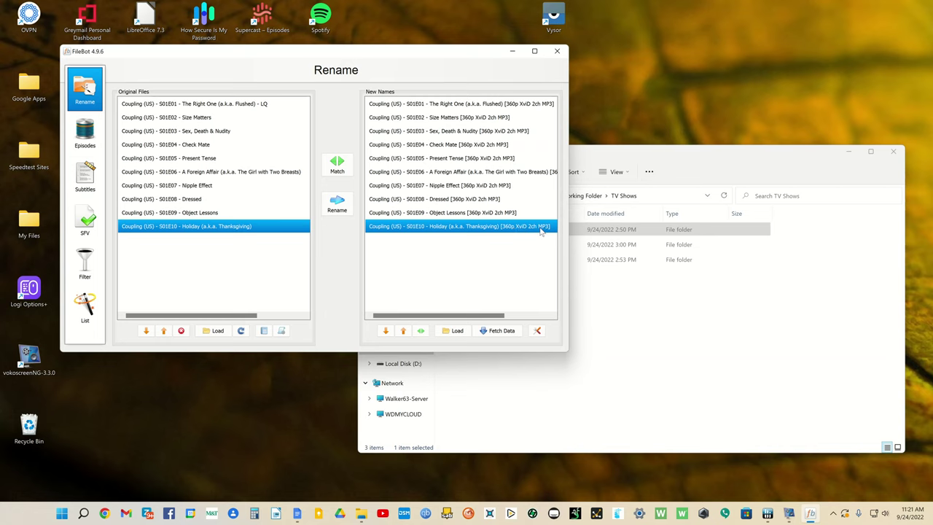
{"action": "left_click", "coordinate": [337, 206]}
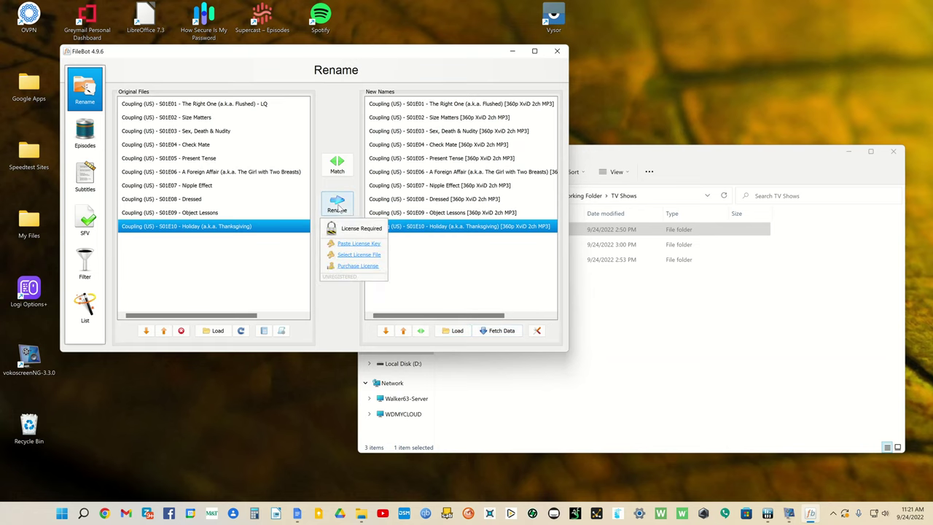
{"action": "left_click", "coordinate": [359, 254]}
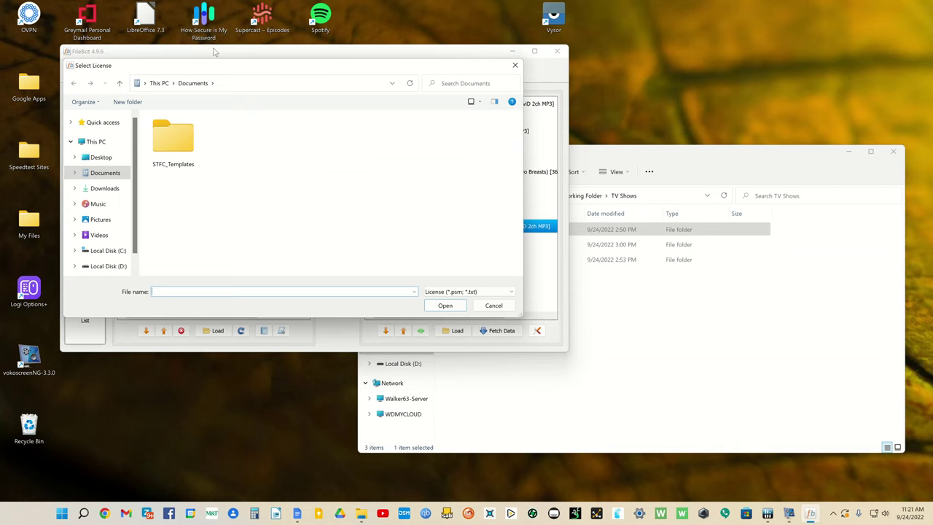
{"action": "key", "text": "Escape"}
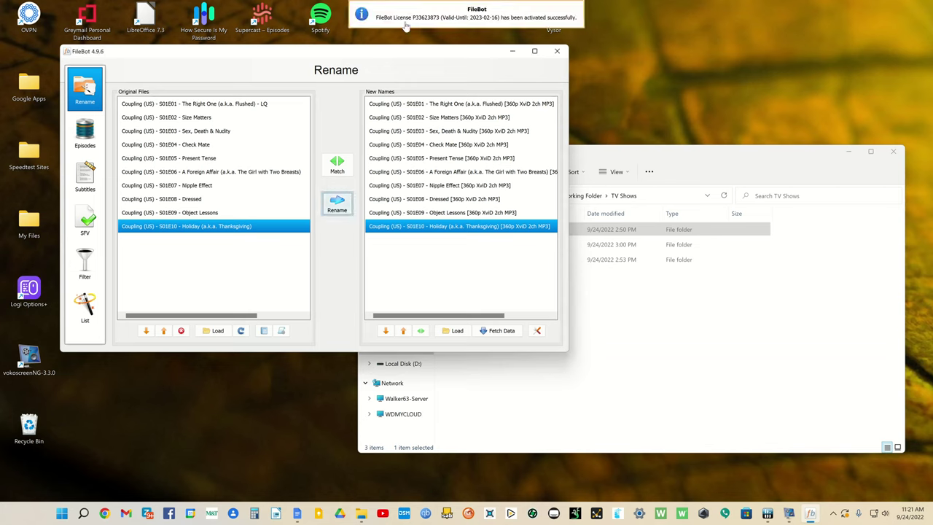
Rename the ten Coupling (US) episodes and browse to their Season 01 folder, sorted by type
{"action": "left_click", "coordinate": [335, 208]}
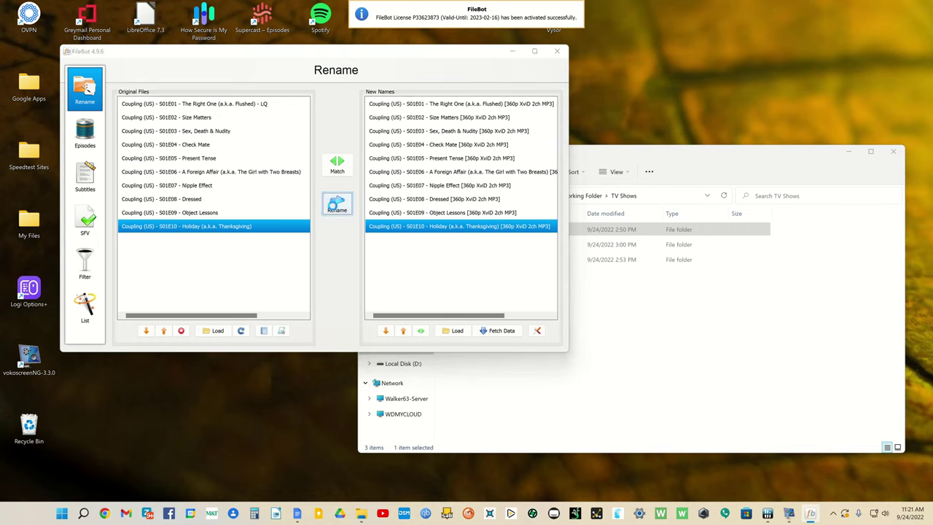
{"action": "left_click", "coordinate": [604, 303]}
{"action": "double_click", "coordinate": [474, 237]}
{"action": "double_click", "coordinate": [474, 231]}
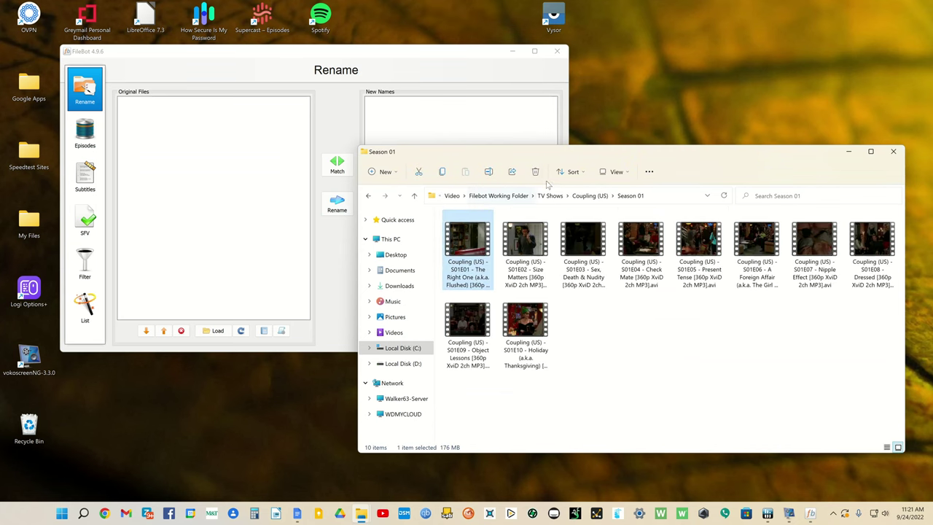
{"action": "left_click", "coordinate": [573, 171]}
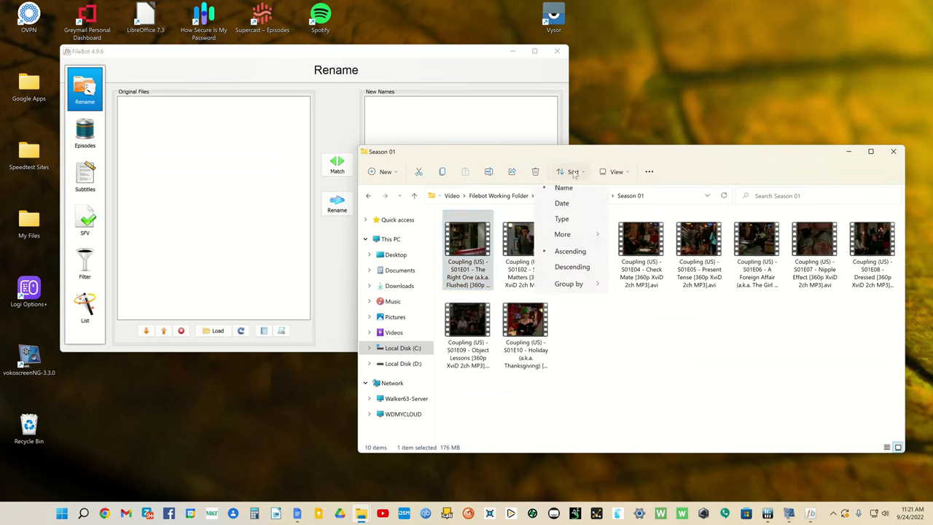
{"action": "left_click", "coordinate": [563, 226]}
{"action": "double_click", "coordinate": [583, 232]}
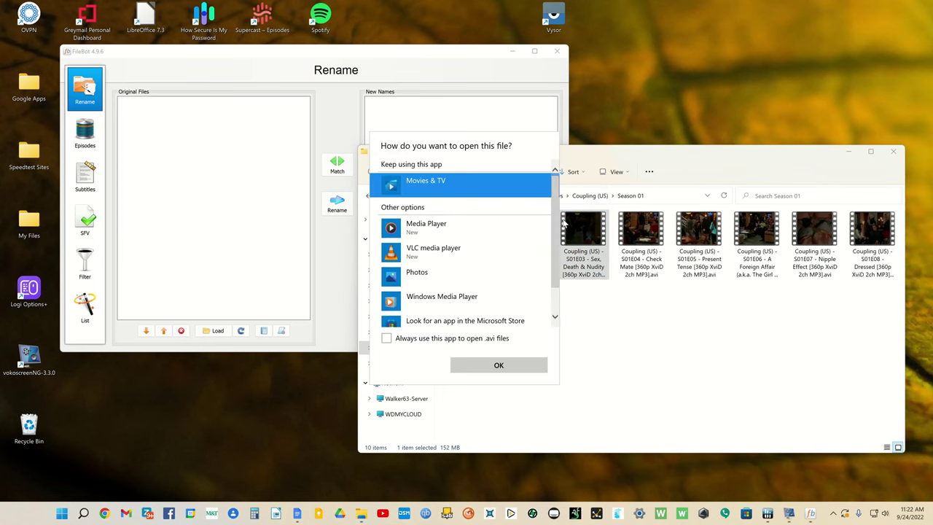
{"action": "left_click", "coordinate": [554, 400]}
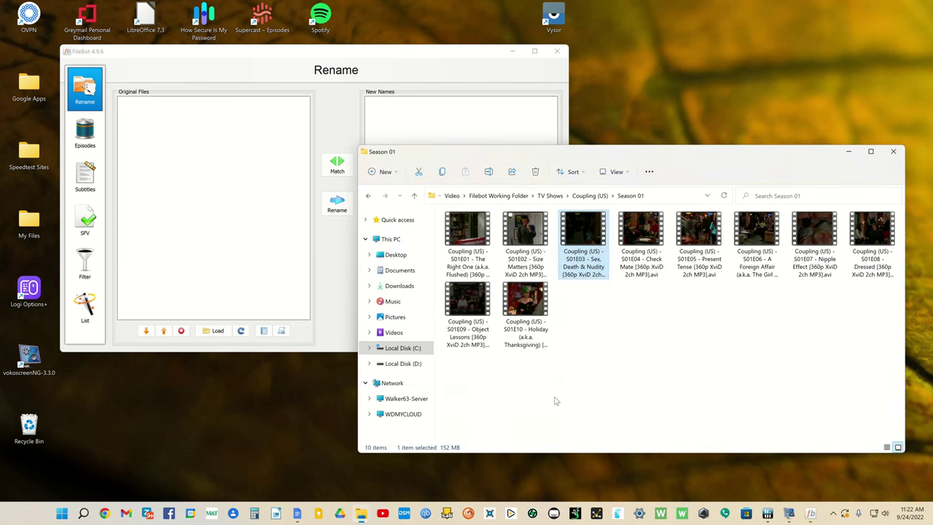
Show Season 01 in Details view with a widened Name column to read the full-info names
{"action": "left_click", "coordinate": [612, 173]}
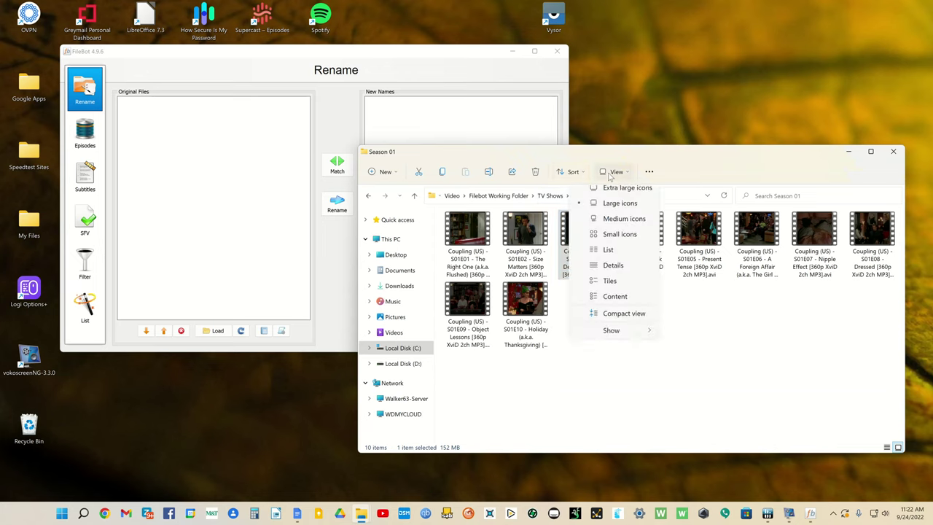
{"action": "left_click", "coordinate": [612, 272]}
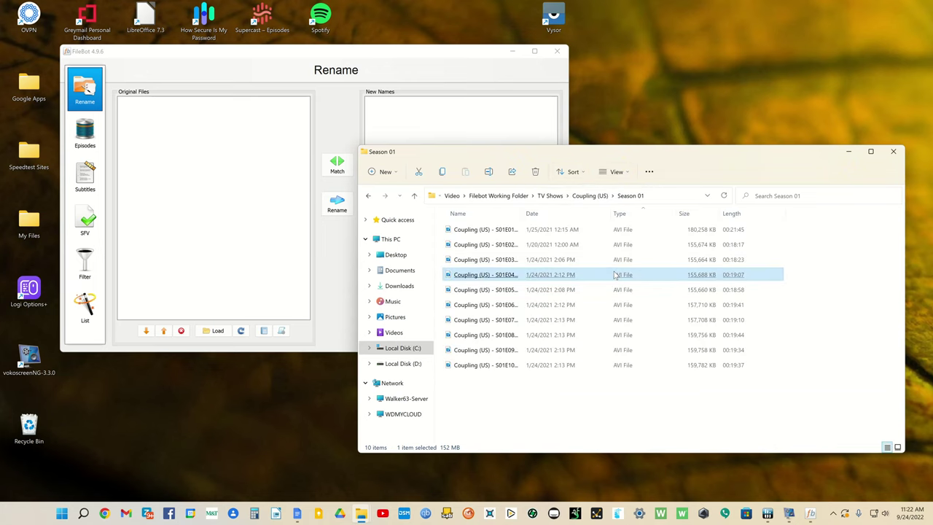
{"action": "left_click_drag", "start_coordinate": [521, 213], "coordinate": [691, 223]}
{"action": "left_click", "coordinate": [689, 230]}
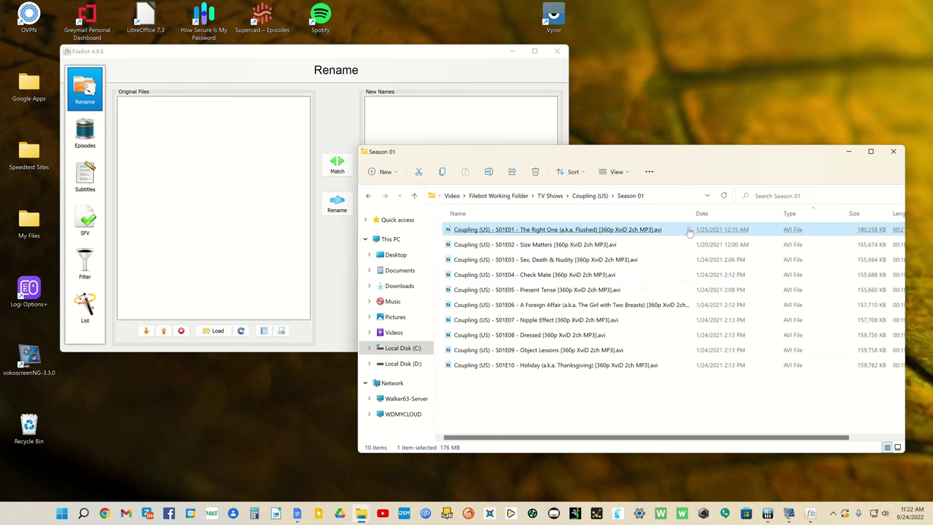
{"action": "left_click", "coordinate": [563, 260]}
Open TV Shows > Frasier > Special and view the S00E17 and S00E21 specials as a list
{"action": "left_click", "coordinate": [369, 195]}
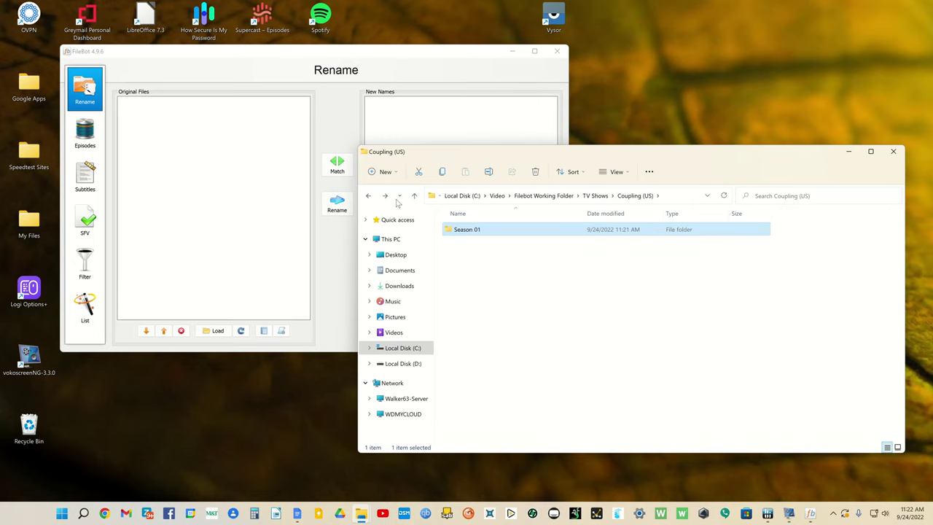
{"action": "left_click", "coordinate": [369, 196]}
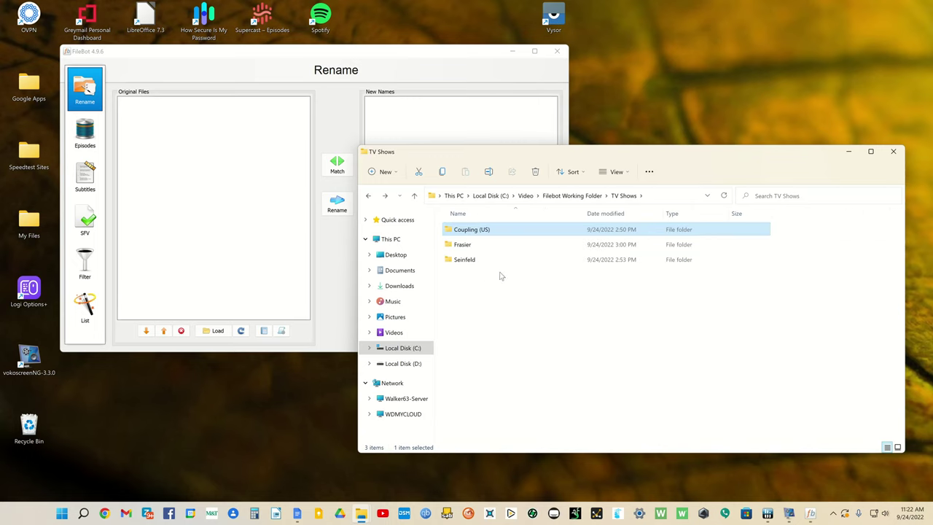
{"action": "left_click", "coordinate": [467, 246]}
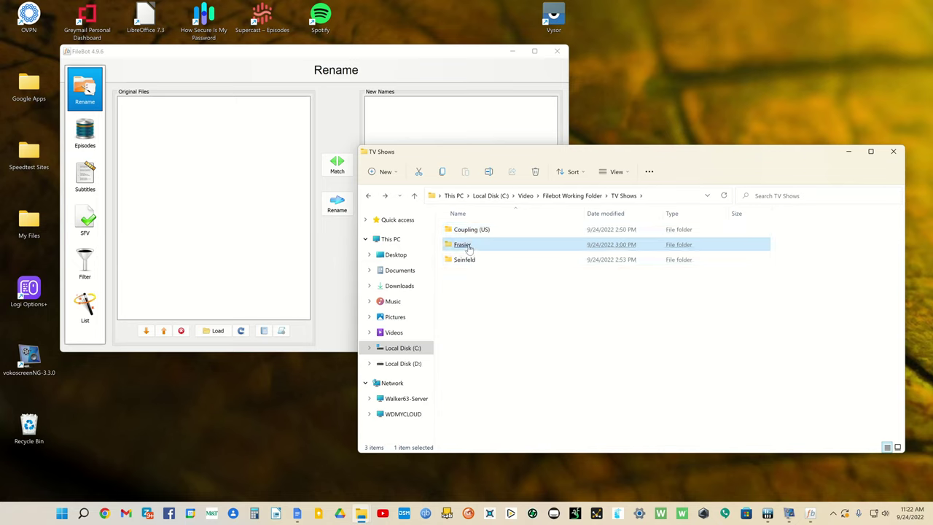
{"action": "double_click", "coordinate": [466, 245]}
{"action": "left_click", "coordinate": [462, 231]}
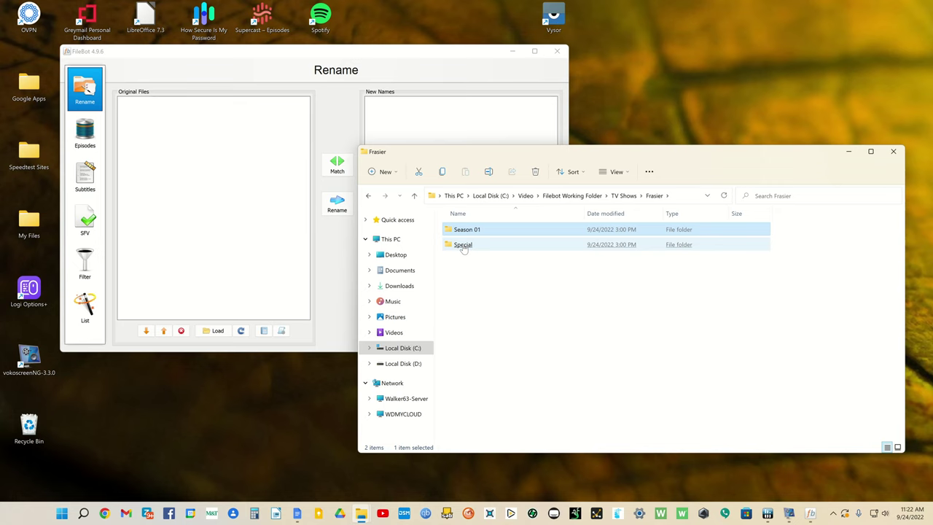
{"action": "double_click", "coordinate": [467, 246]}
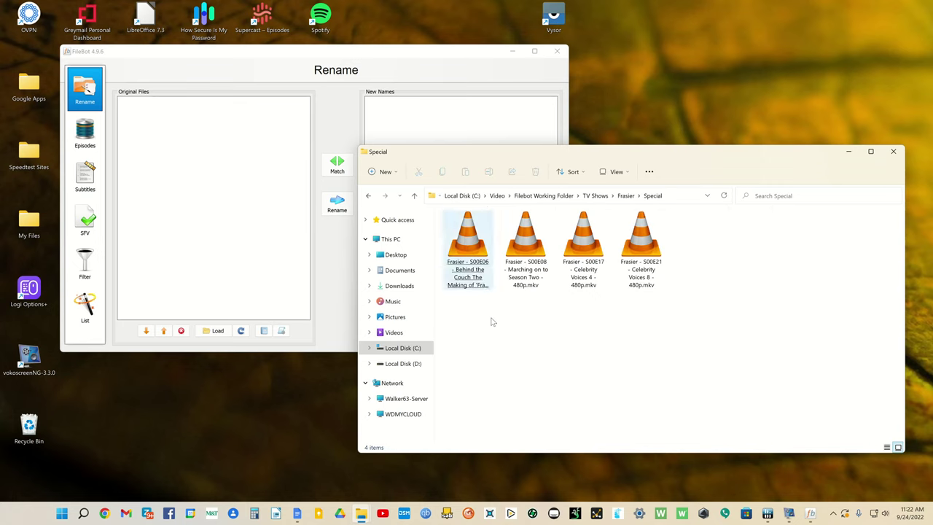
{"action": "left_click", "coordinate": [616, 171]}
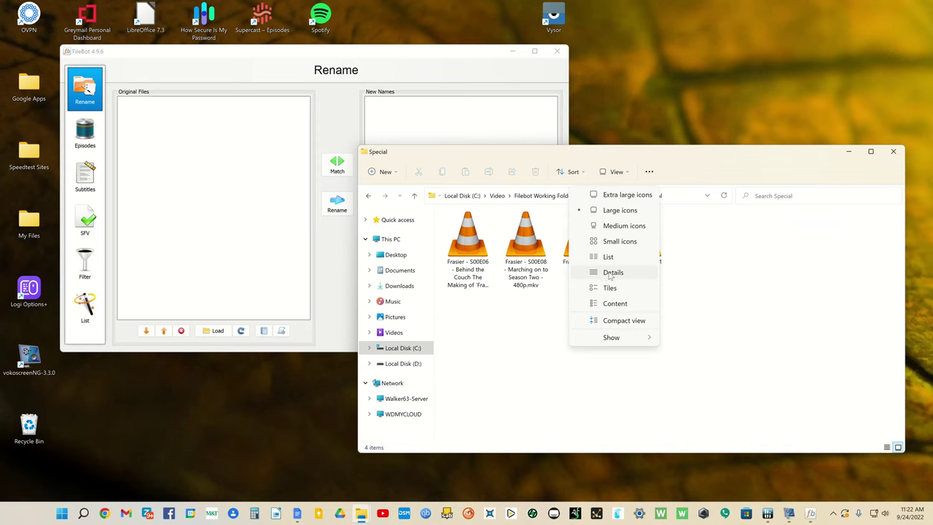
{"action": "left_click", "coordinate": [607, 256]}
{"action": "left_click", "coordinate": [609, 254]}
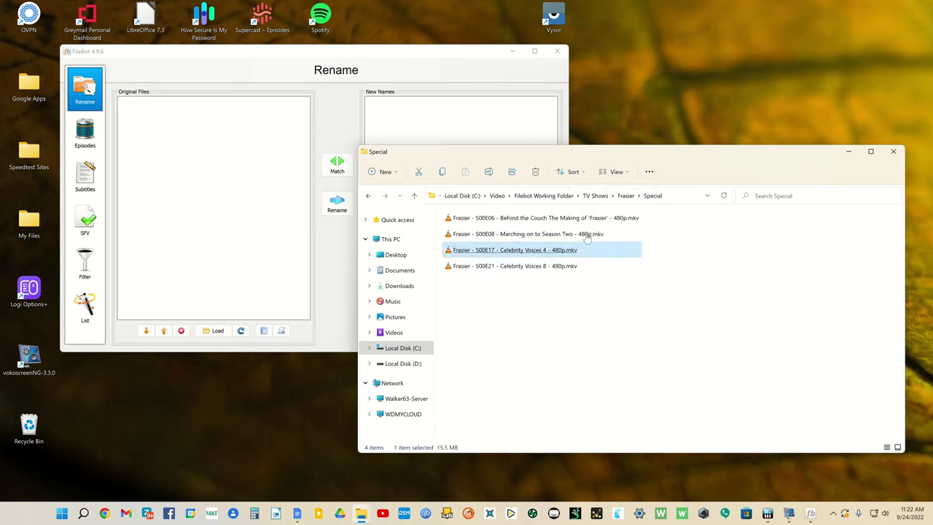
{"action": "left_click", "coordinate": [514, 264]}
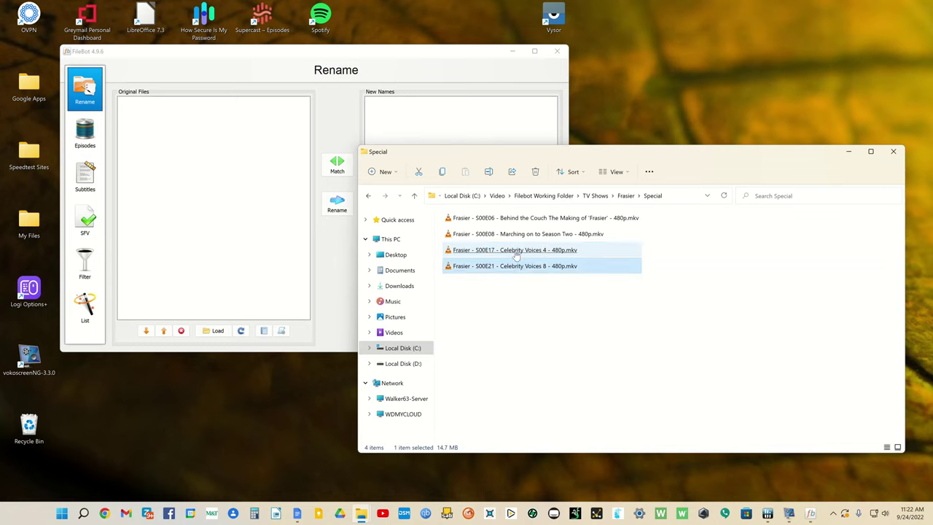
{"action": "left_click", "coordinate": [514, 251]}
Drag Frasier's Season 01 folder into FileBot's Original Files list
{"action": "left_click", "coordinate": [368, 195]}
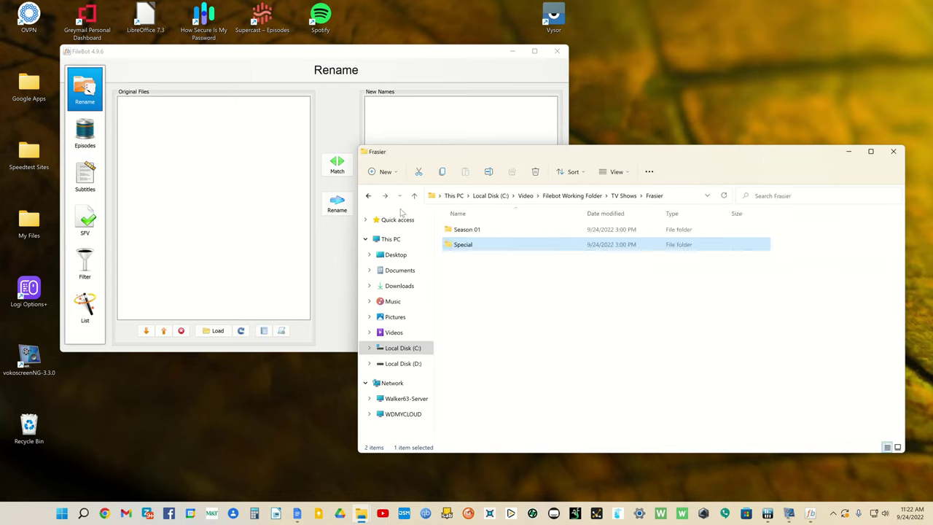
{"action": "left_click_drag", "start_coordinate": [475, 234], "coordinate": [235, 199]}
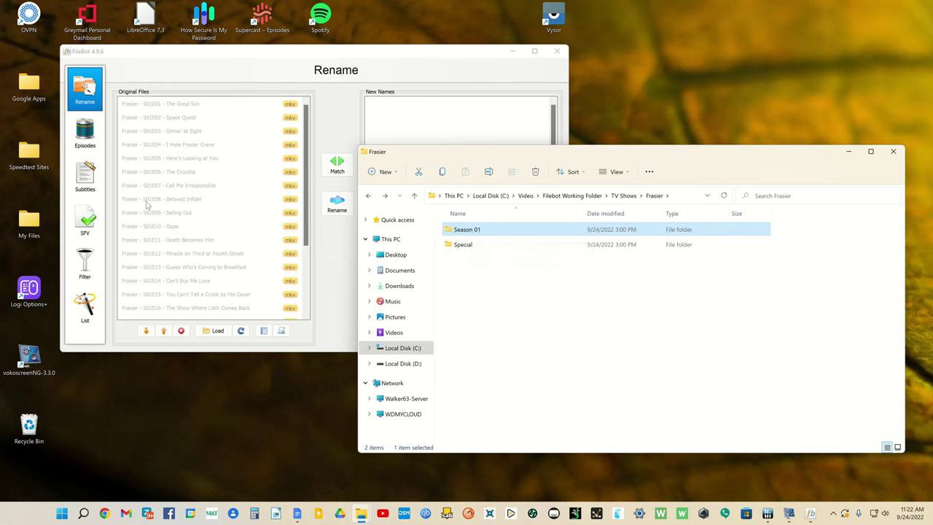
{"action": "left_click", "coordinate": [498, 252]}
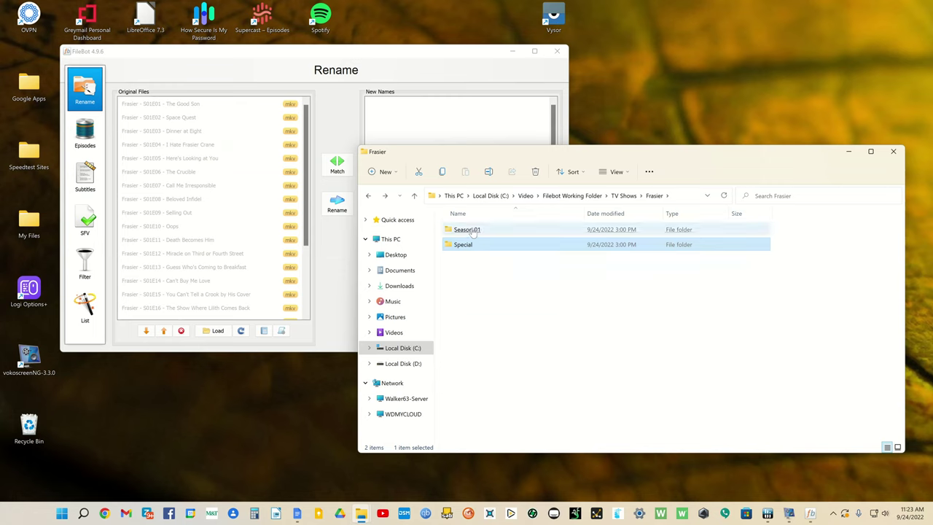
{"action": "left_click", "coordinate": [473, 232]}
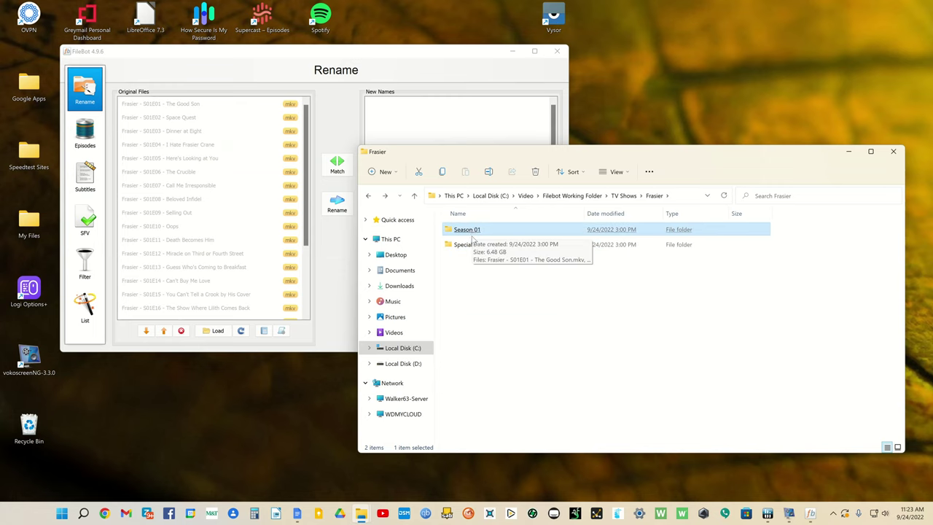
{"action": "left_click", "coordinate": [405, 64]}
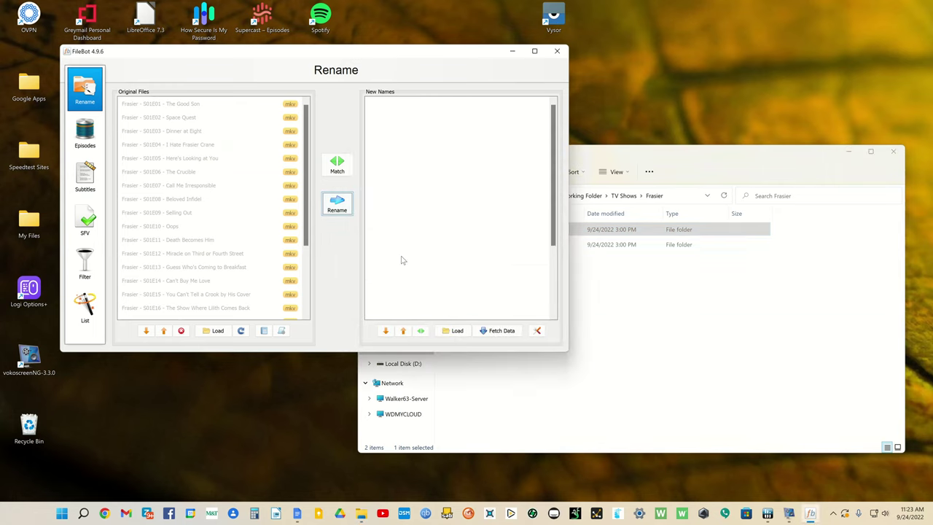
Apply the media-info TV Show Library preset and rename the 24 Frasier Season 01 episodes
{"action": "left_click", "coordinate": [280, 331]}
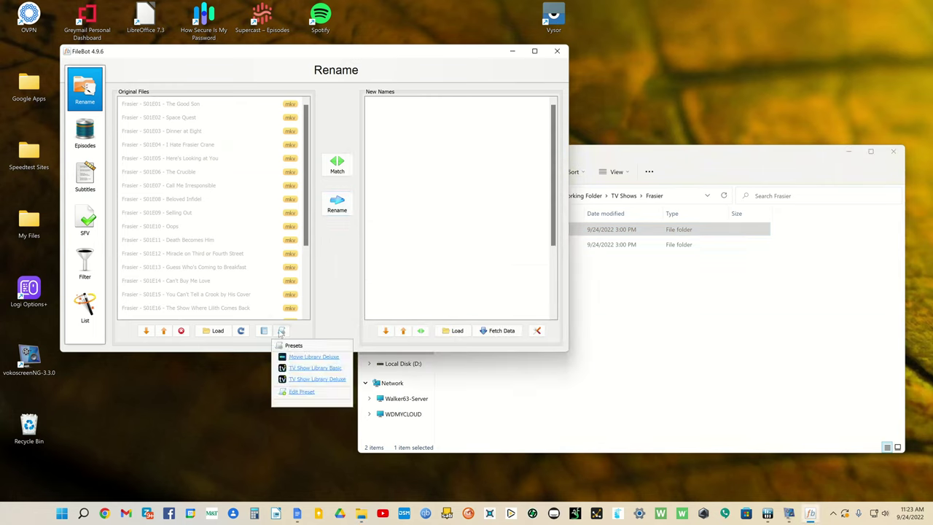
{"action": "left_click", "coordinate": [315, 368]}
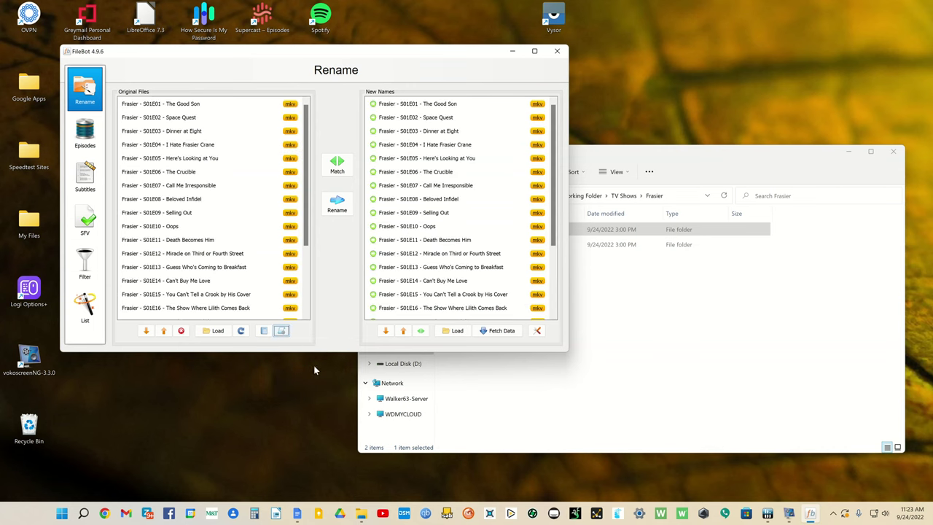
{"action": "left_click", "coordinate": [279, 331]}
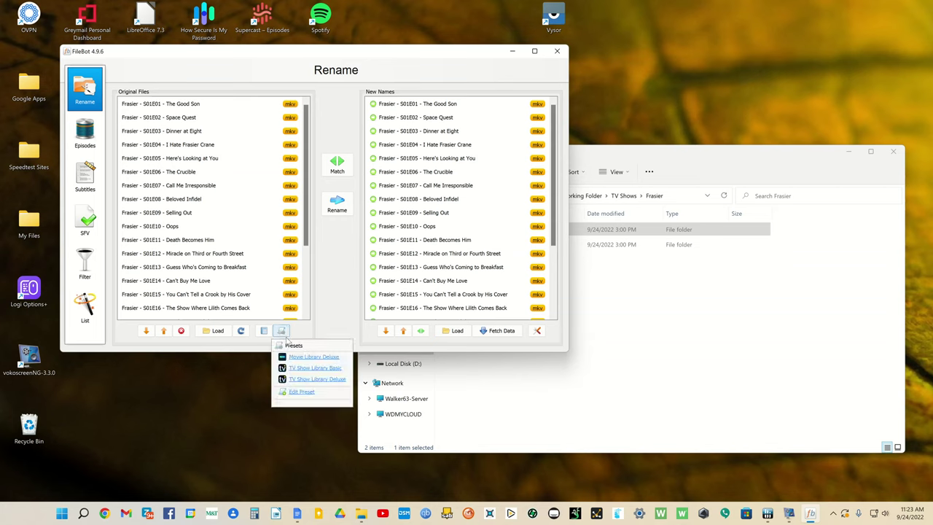
{"action": "left_click", "coordinate": [236, 373]}
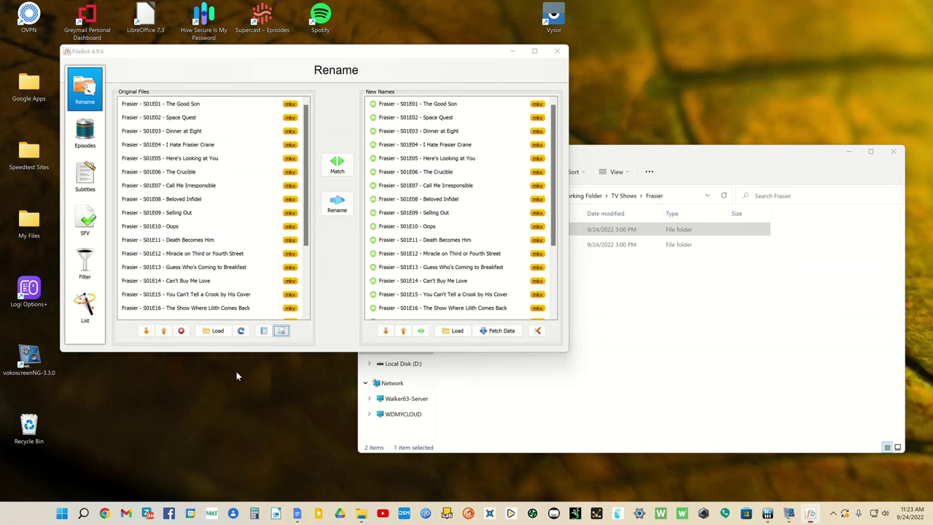
{"action": "left_click", "coordinate": [280, 331]}
{"action": "left_click", "coordinate": [305, 377]}
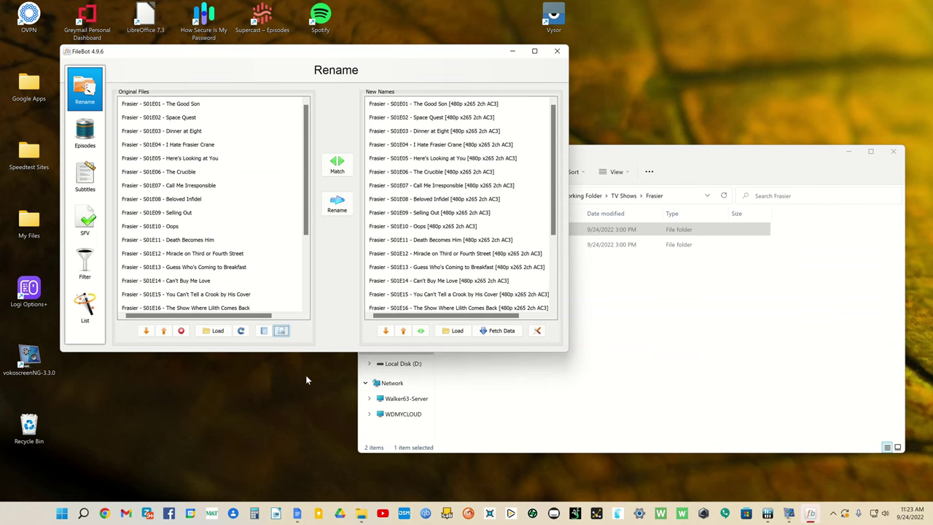
{"action": "left_click", "coordinate": [337, 204]}
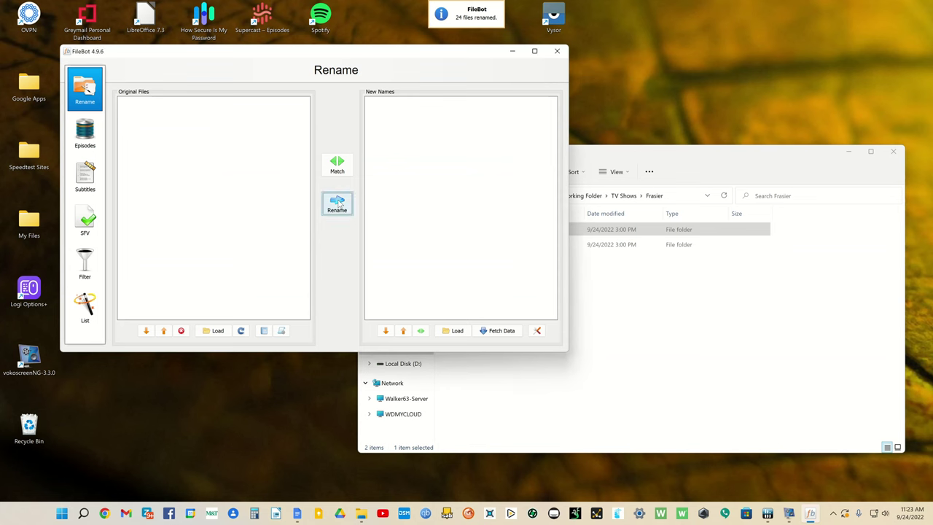
Check the renamed Season 01 files as a list in Explorer, then return to TV Shows
{"action": "left_click", "coordinate": [636, 154]}
{"action": "double_click", "coordinate": [464, 230]}
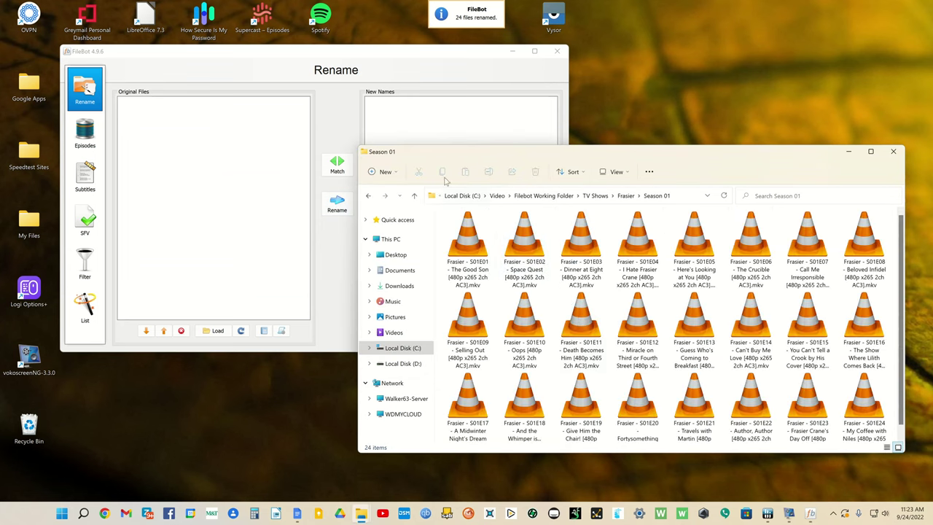
{"action": "left_click", "coordinate": [614, 172]}
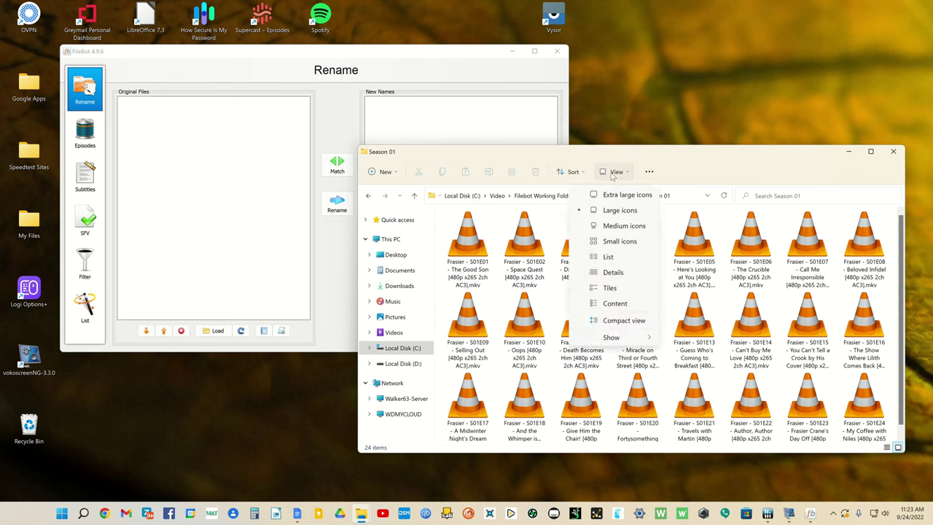
{"action": "left_click", "coordinate": [608, 256]}
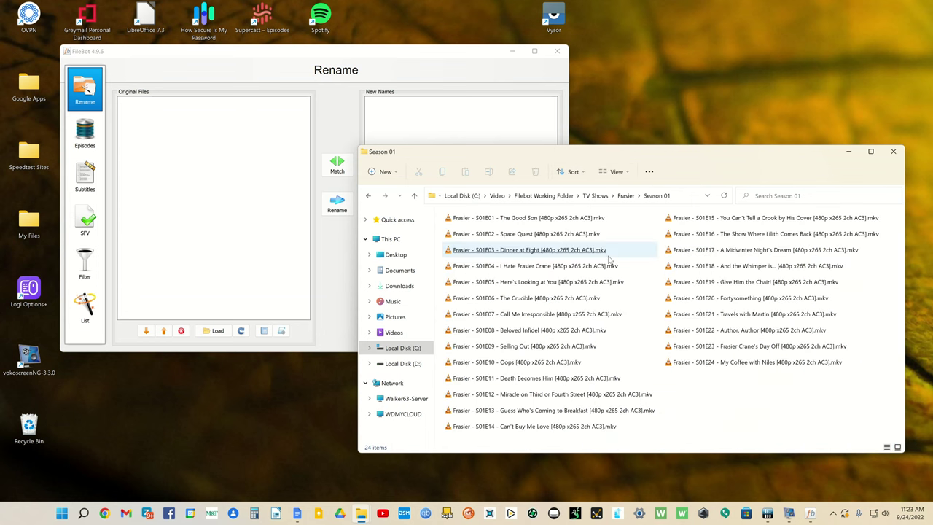
{"action": "left_click", "coordinate": [606, 250]}
{"action": "left_click", "coordinate": [589, 316]}
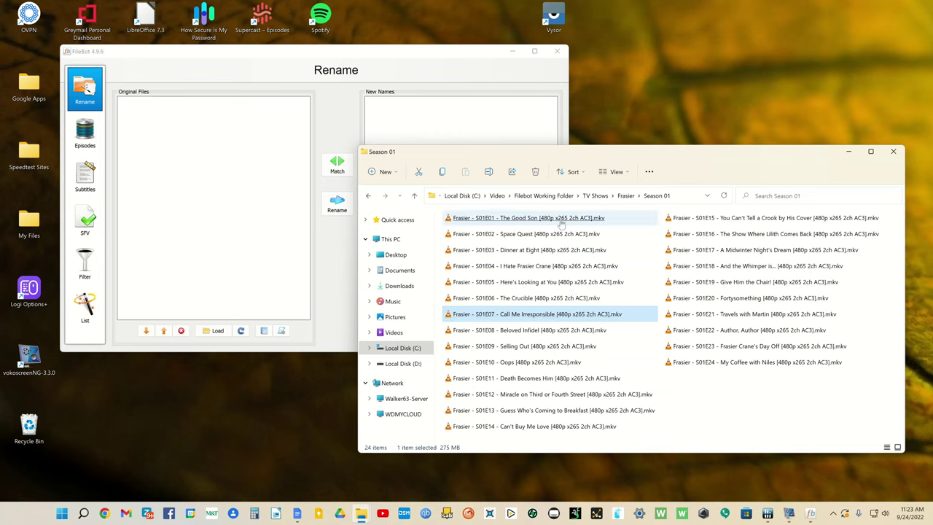
{"action": "left_click", "coordinate": [370, 195]}
{"action": "left_click", "coordinate": [369, 195]}
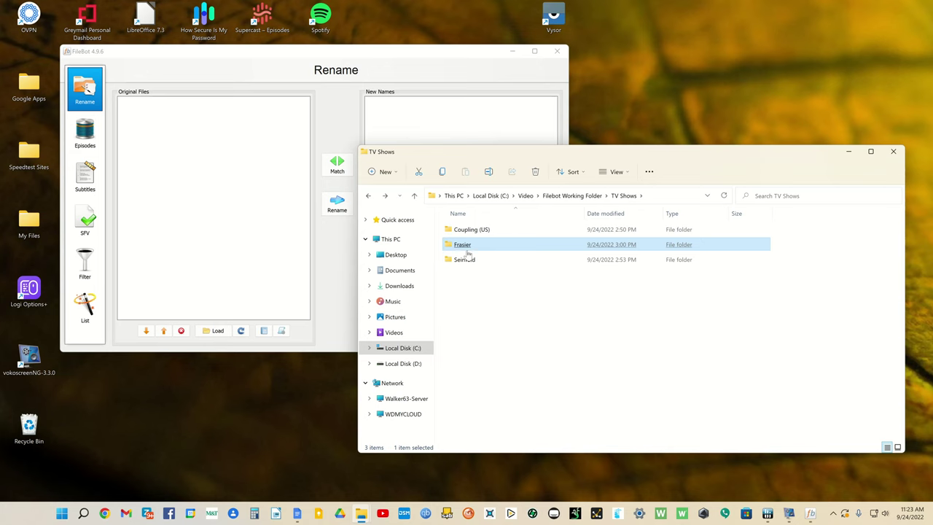
Open Seinfeld Season 1 in Explorer and look over its episode and subtitle files
{"action": "double_click", "coordinate": [466, 259]}
{"action": "double_click", "coordinate": [466, 230]}
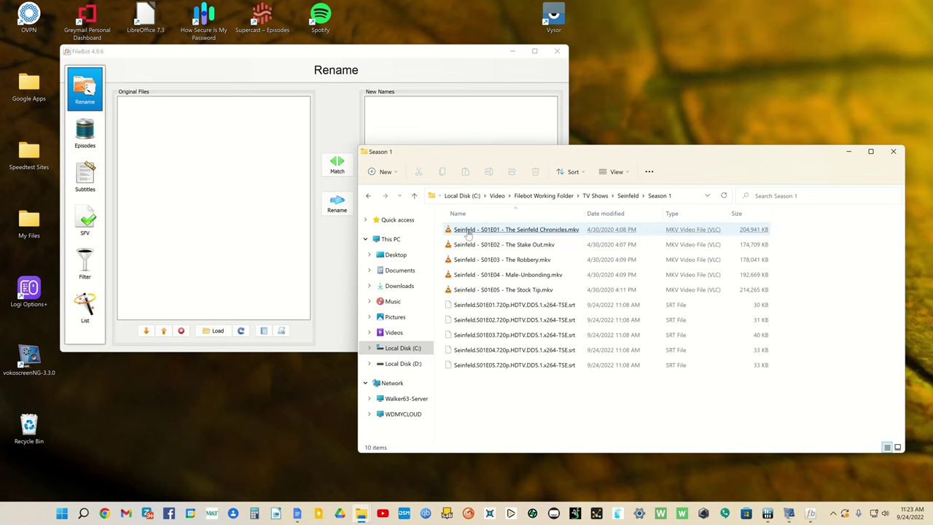
{"action": "left_click", "coordinate": [466, 230]}
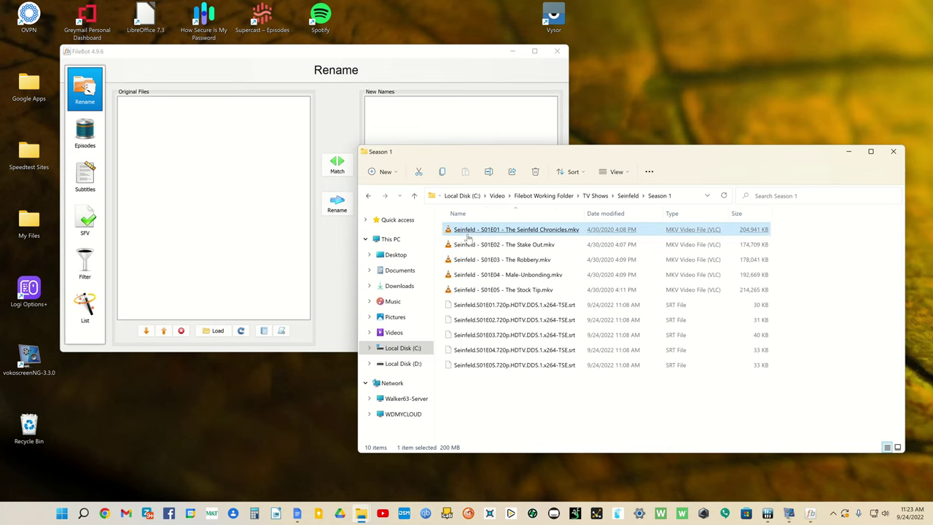
{"action": "left_click", "coordinate": [526, 306]}
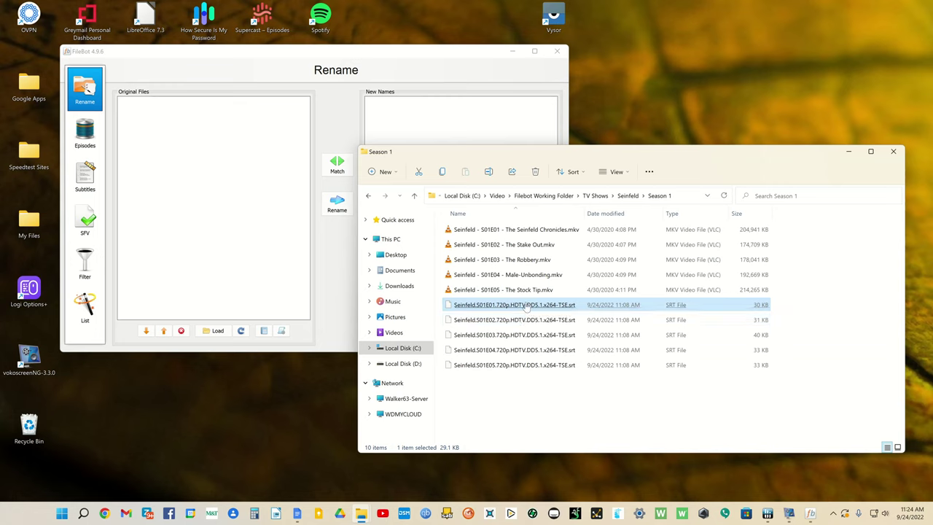
{"action": "left_click", "coordinate": [535, 367]}
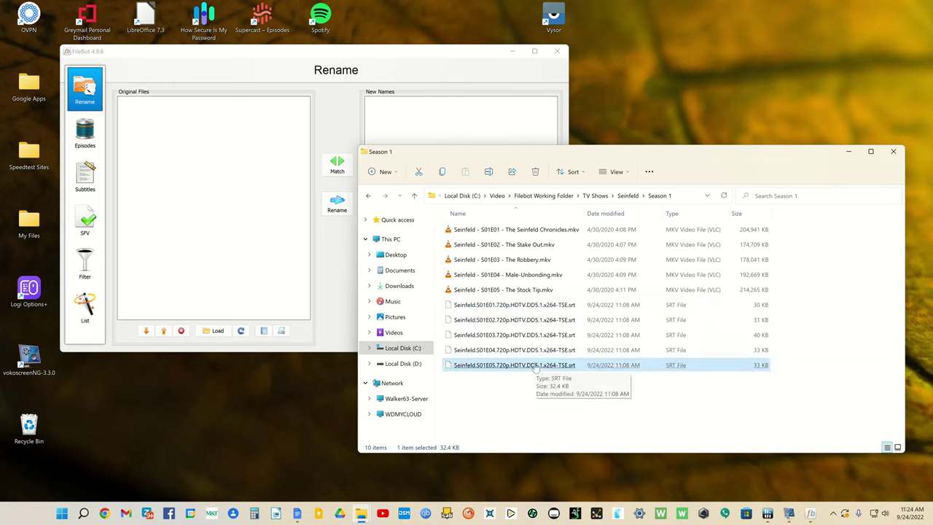
Drag the Seinfeld Season 1 folder into FileBot's Original Files list
{"action": "left_click", "coordinate": [368, 195]}
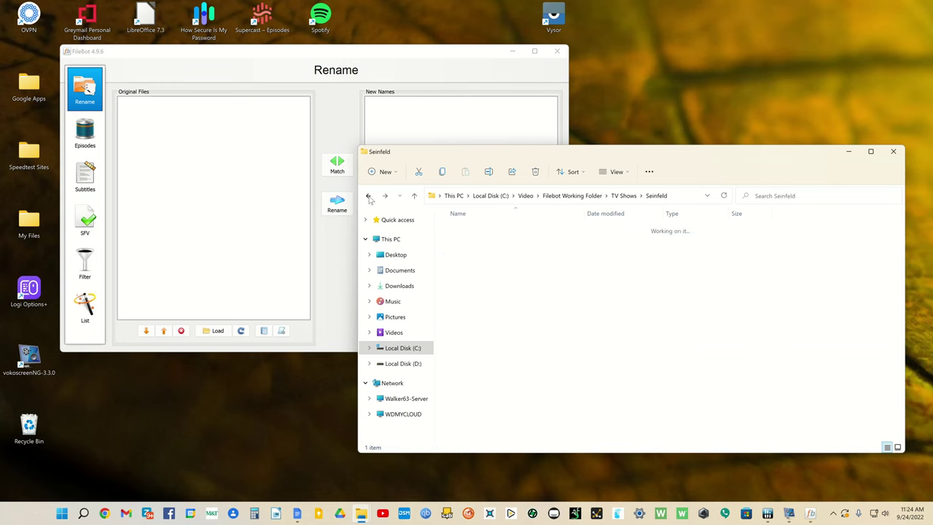
{"action": "left_click_drag", "start_coordinate": [464, 234], "coordinate": [241, 178]}
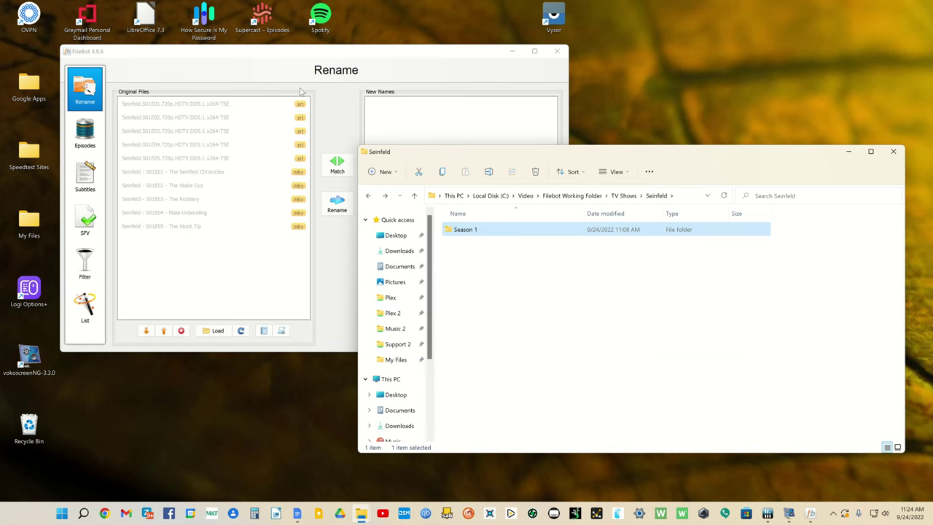
{"action": "left_click", "coordinate": [318, 54]}
Match the Seinfeld files against TheTVDB and review names like S01E05 The Stock Tip
{"action": "left_click", "coordinate": [337, 165]}
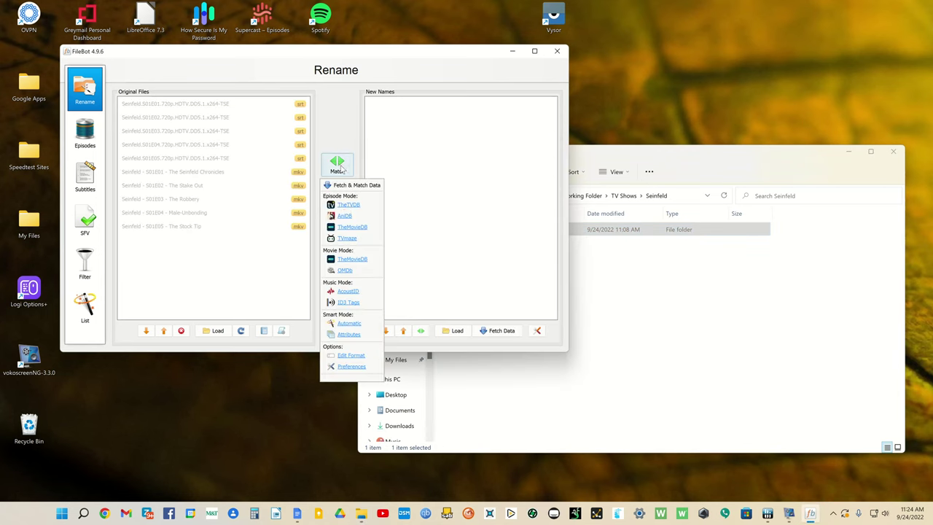
{"action": "left_click", "coordinate": [346, 205]}
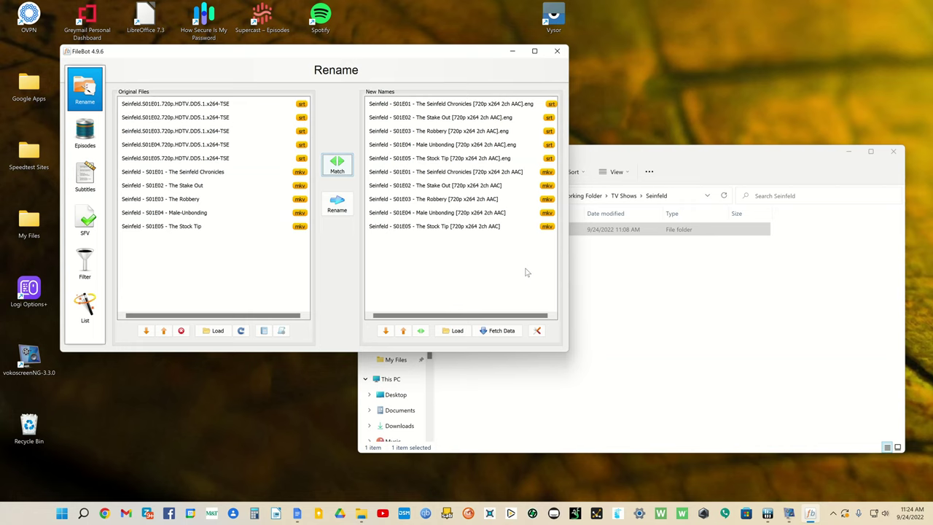
{"action": "left_click", "coordinate": [347, 166]}
{"action": "left_click", "coordinate": [195, 227]}
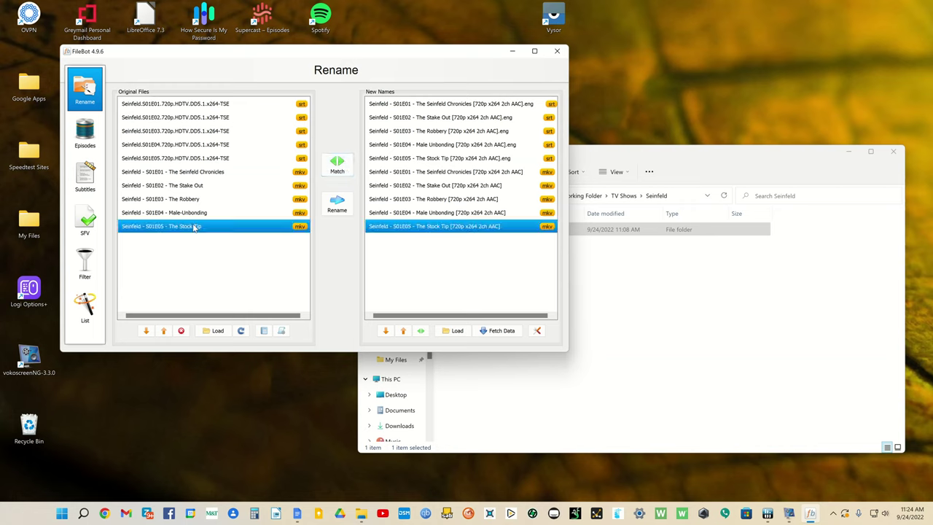
Remove every file until the Original Files and New Names lists are empty
{"action": "left_click", "coordinate": [181, 331]}
{"action": "left_click", "coordinate": [181, 331]}
{"action": "left_click", "coordinate": [181, 331]}
{"action": "left_click", "coordinate": [182, 331]}
{"action": "left_click", "coordinate": [181, 331]}
{"action": "left_click", "coordinate": [181, 331]}
{"action": "left_click", "coordinate": [181, 330]}
{"action": "left_click", "coordinate": [181, 331]}
{"action": "left_click", "coordinate": [181, 330]}
{"action": "left_click", "coordinate": [181, 331]}
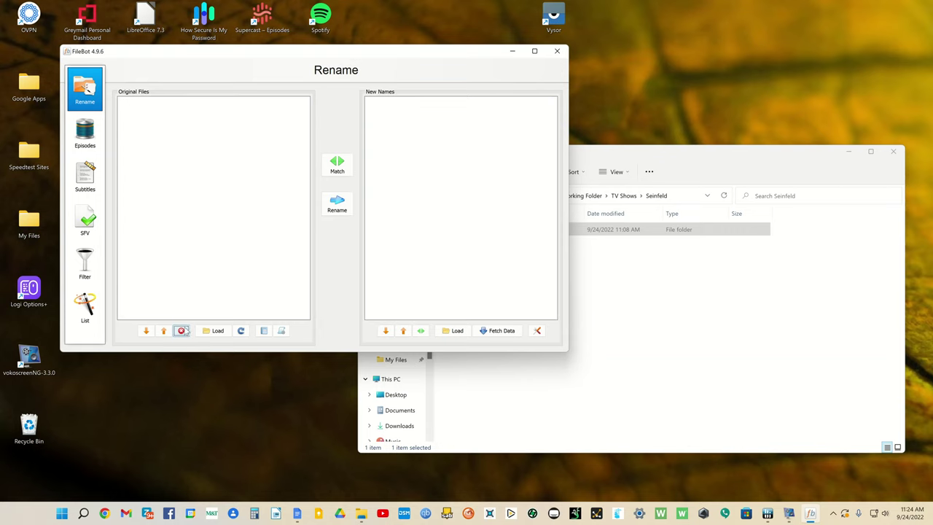
Load the Seinfeld Season 1 folder into FileBot's Original Files again
{"action": "left_click", "coordinate": [656, 312]}
{"action": "left_click_drag", "start_coordinate": [467, 233], "coordinate": [251, 197]}
{"action": "left_click", "coordinate": [459, 54]}
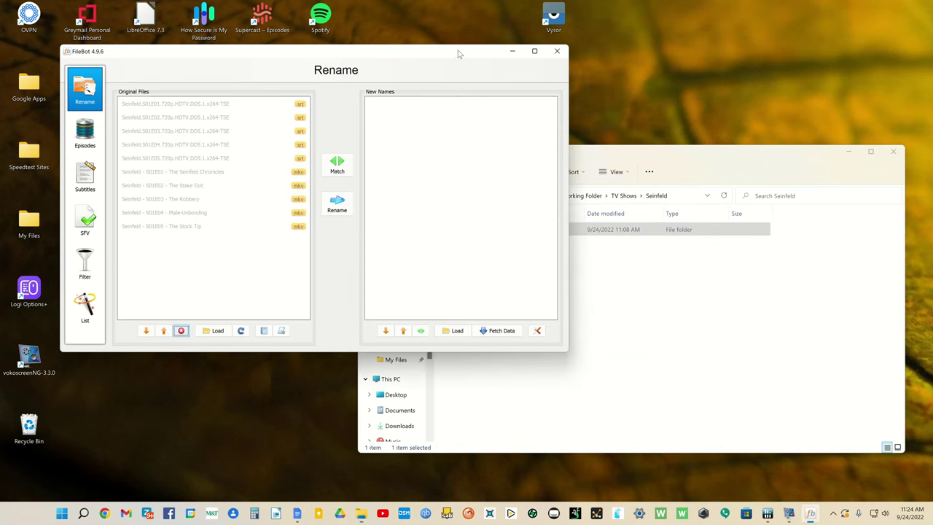
Match the ten files to episode names with 720p x264 2ch AAC media info
{"action": "left_click", "coordinate": [348, 167]}
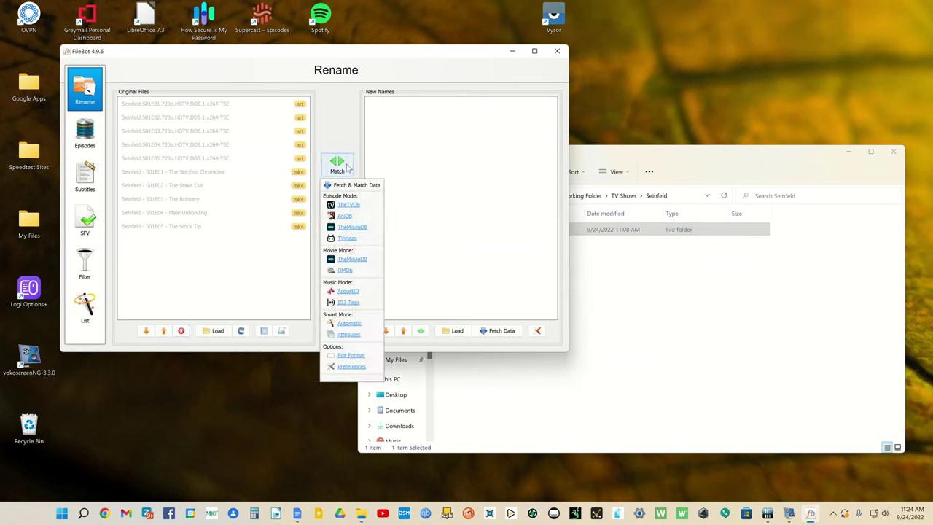
{"action": "left_click", "coordinate": [352, 230]}
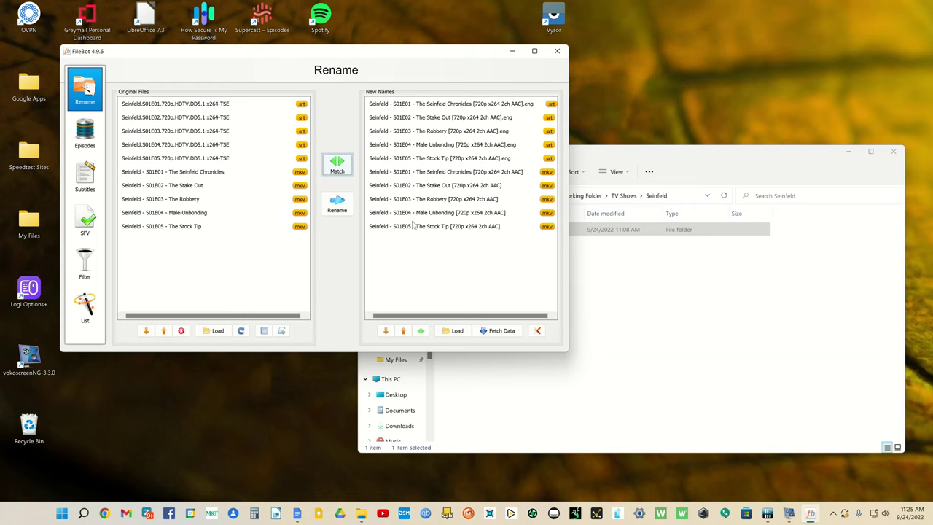
{"action": "left_click", "coordinate": [702, 152]}
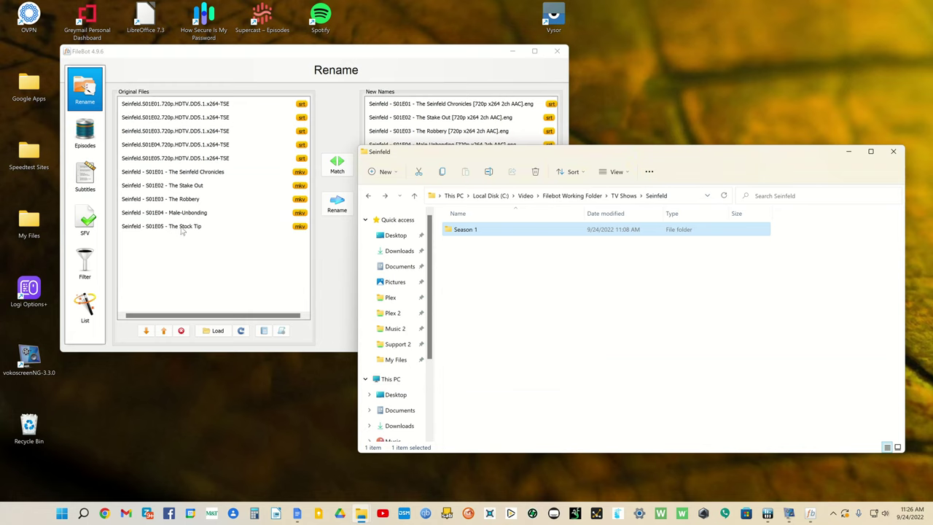
{"action": "left_click", "coordinate": [337, 167]}
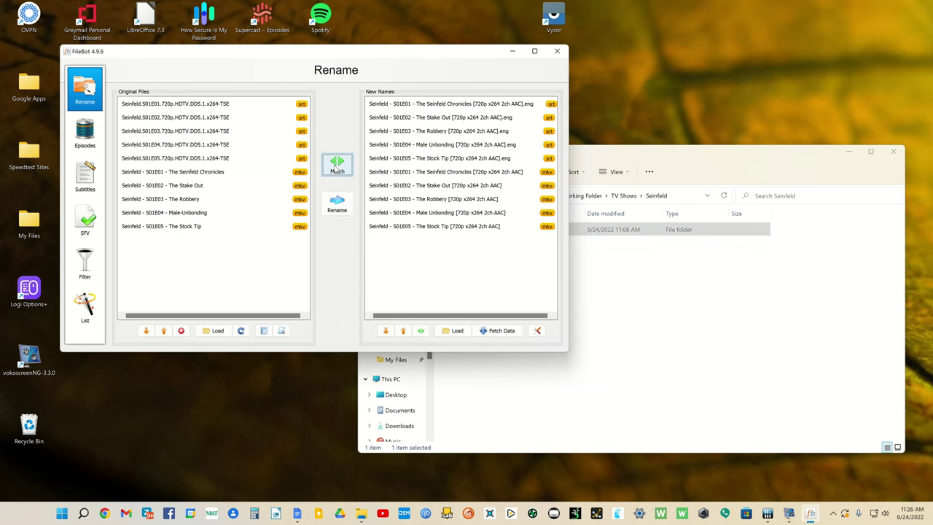
{"action": "left_click", "coordinate": [160, 226]}
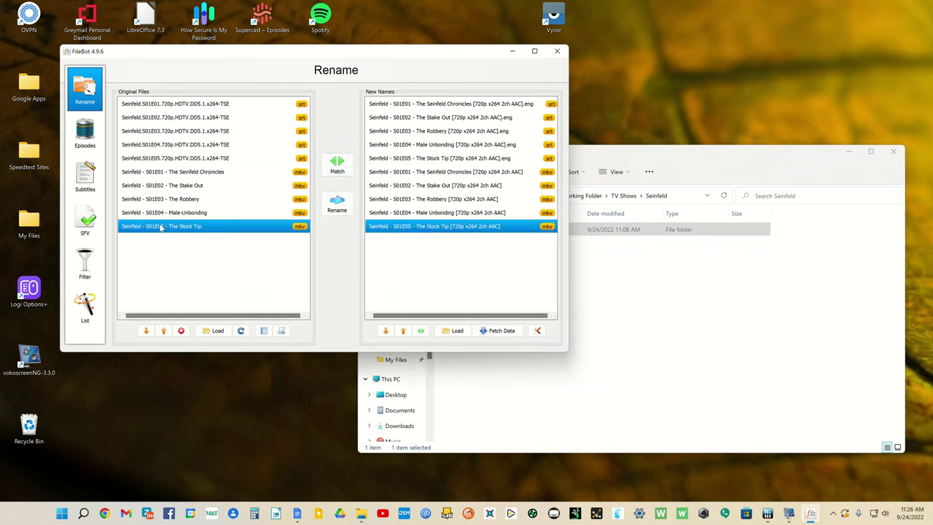
Close FileBot and relaunch it through Start menu search for 'file'
{"action": "left_click", "coordinate": [556, 50]}
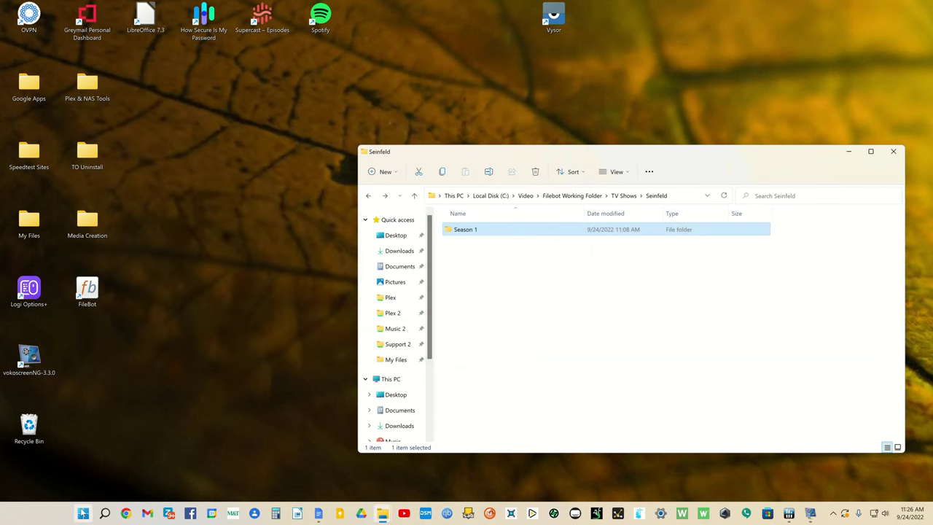
{"action": "left_click", "coordinate": [83, 513]}
{"action": "type", "text": "file"}
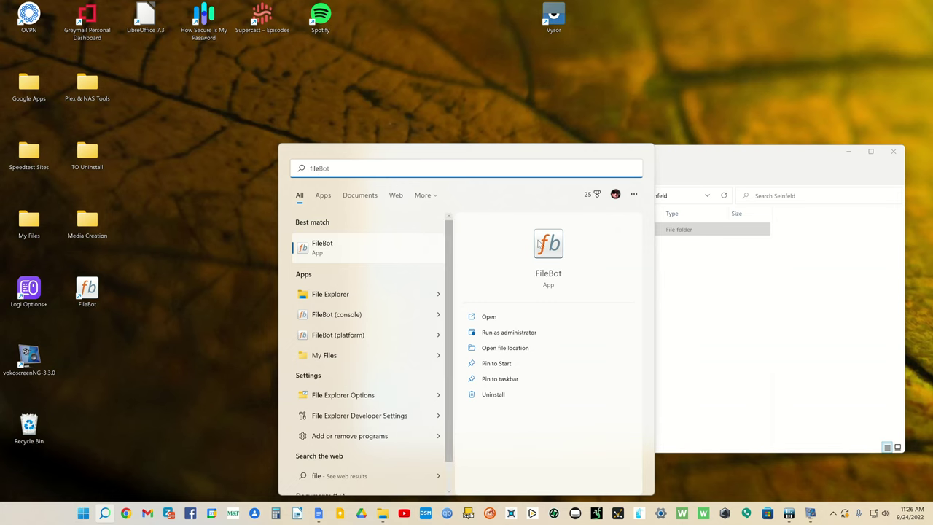
{"action": "left_click", "coordinate": [540, 244]}
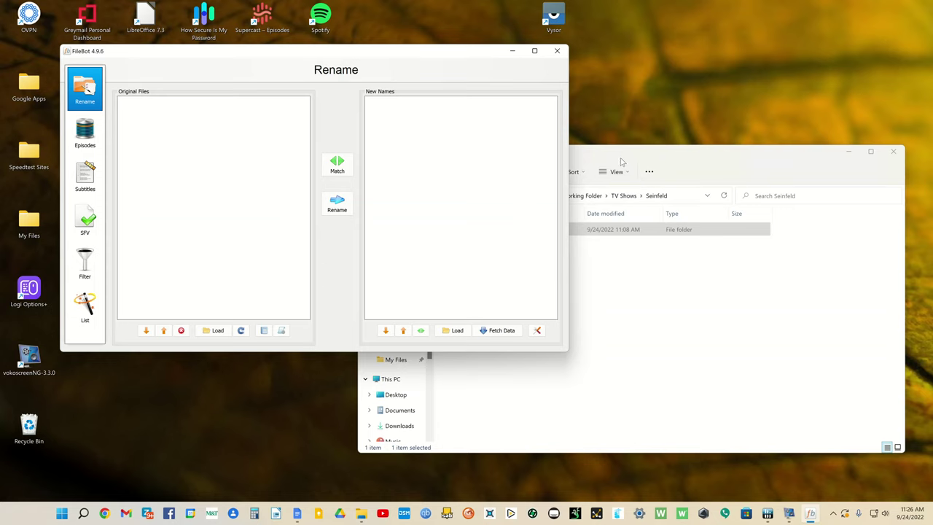
Load Season 1 and match it against TheTVDB for names like Seinfeld - 1x05 - The Stock Tip
{"action": "left_click", "coordinate": [623, 156]}
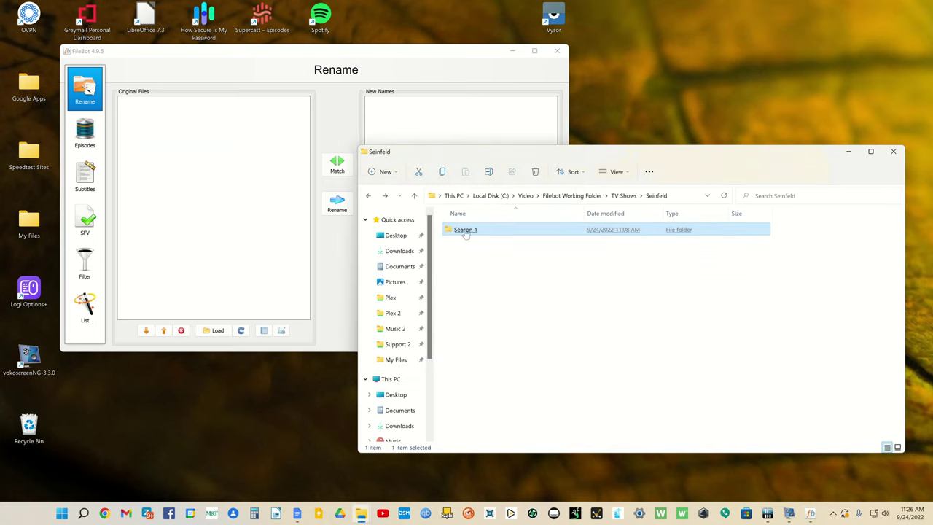
{"action": "left_click_drag", "start_coordinate": [465, 232], "coordinate": [211, 178]}
{"action": "left_click", "coordinate": [380, 51]}
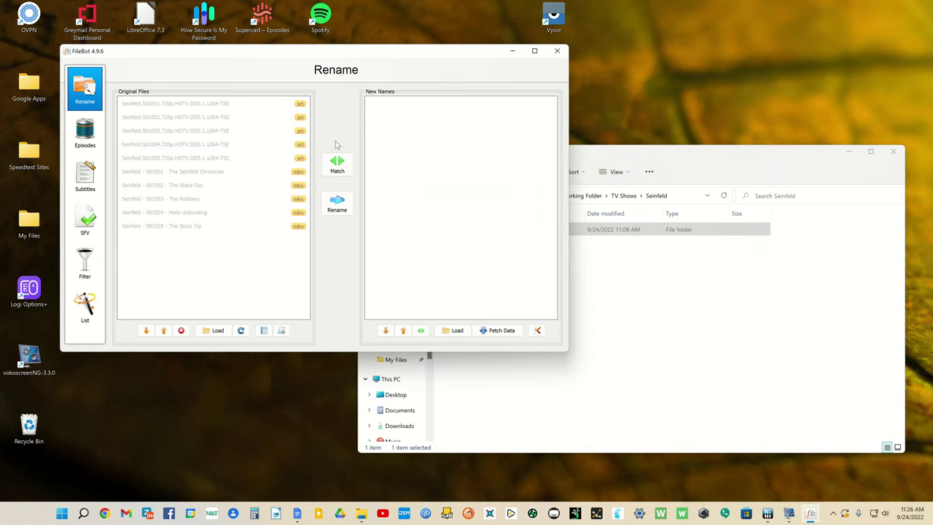
{"action": "left_click", "coordinate": [338, 167]}
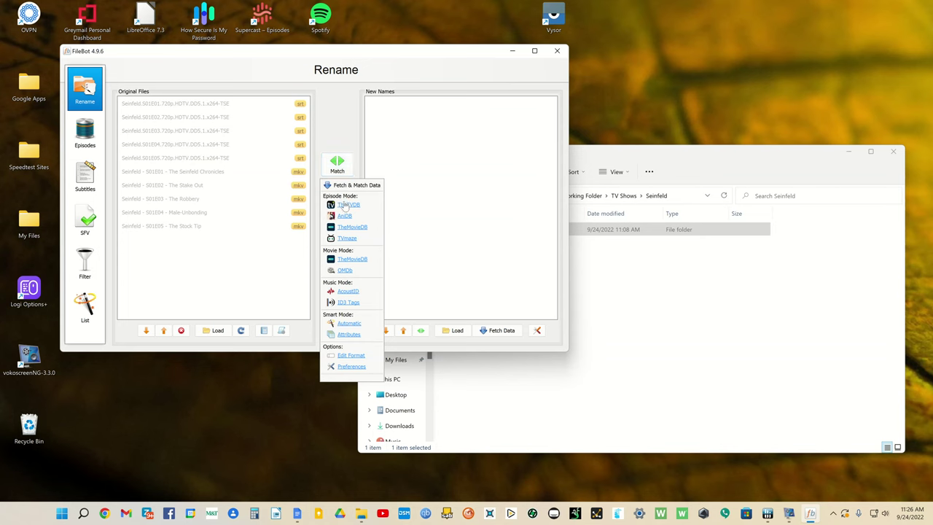
{"action": "left_click", "coordinate": [346, 206]}
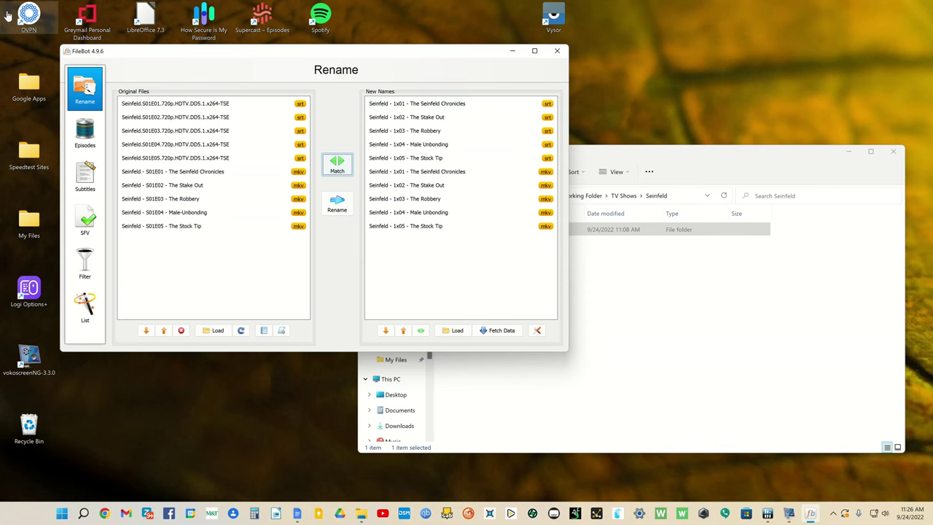
Restart FileBot from the Start menu search results
{"action": "left_click", "coordinate": [556, 52]}
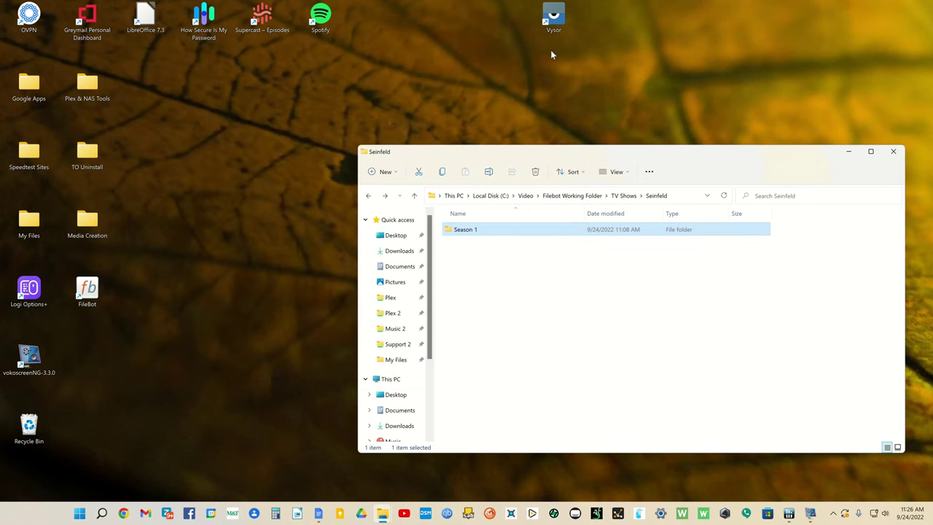
{"action": "left_click", "coordinate": [82, 514]}
{"action": "type", "text": "file"}
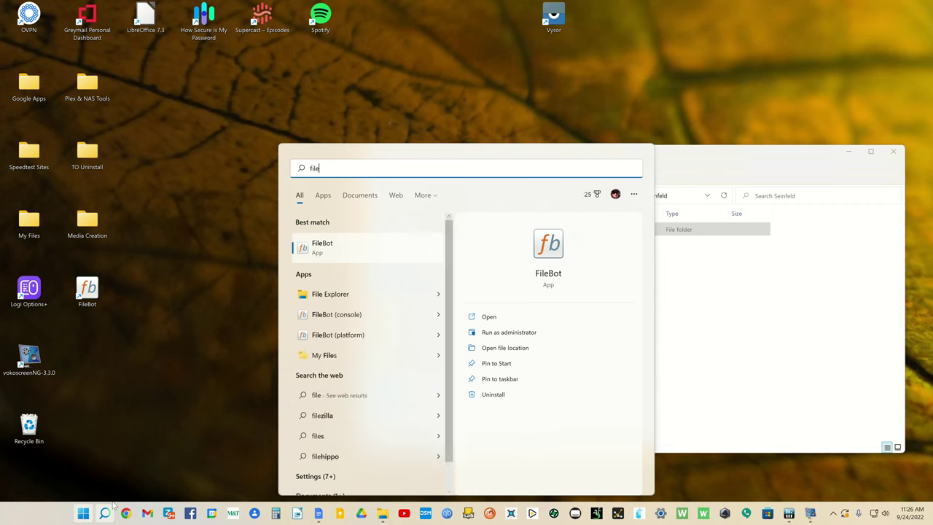
{"action": "left_click", "coordinate": [321, 250]}
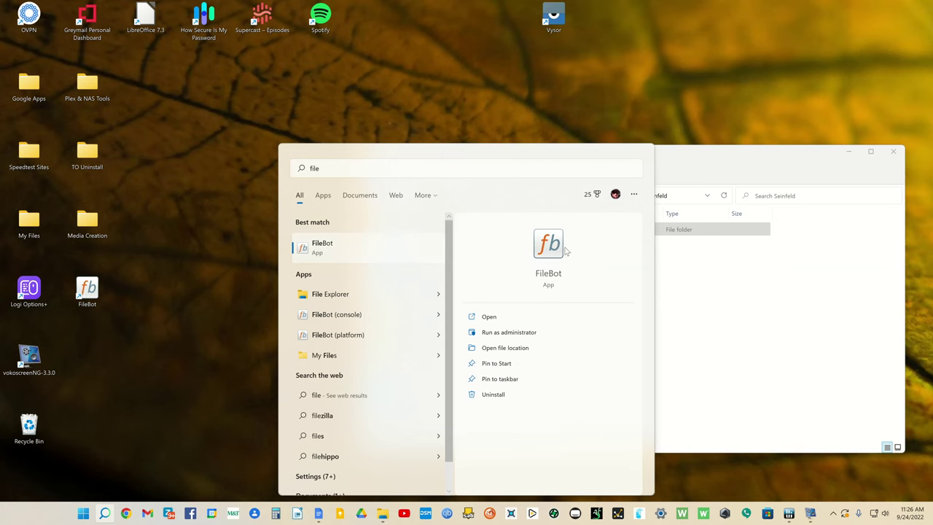
{"action": "left_click", "coordinate": [556, 250]}
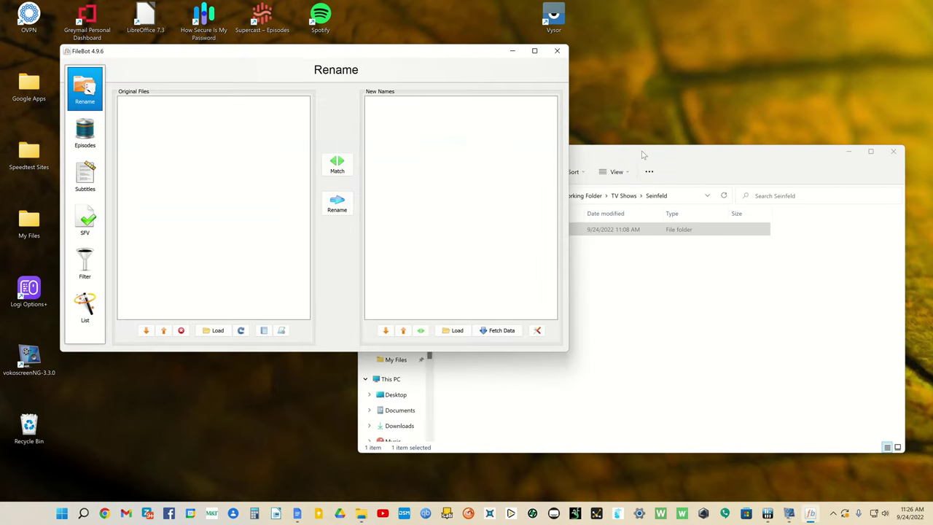
Load Season 1 and match it with TheMovieDB episode data, giving 1x01-style names
{"action": "left_click", "coordinate": [644, 153]}
{"action": "left_click_drag", "start_coordinate": [488, 235], "coordinate": [231, 183]}
{"action": "left_click", "coordinate": [409, 54]}
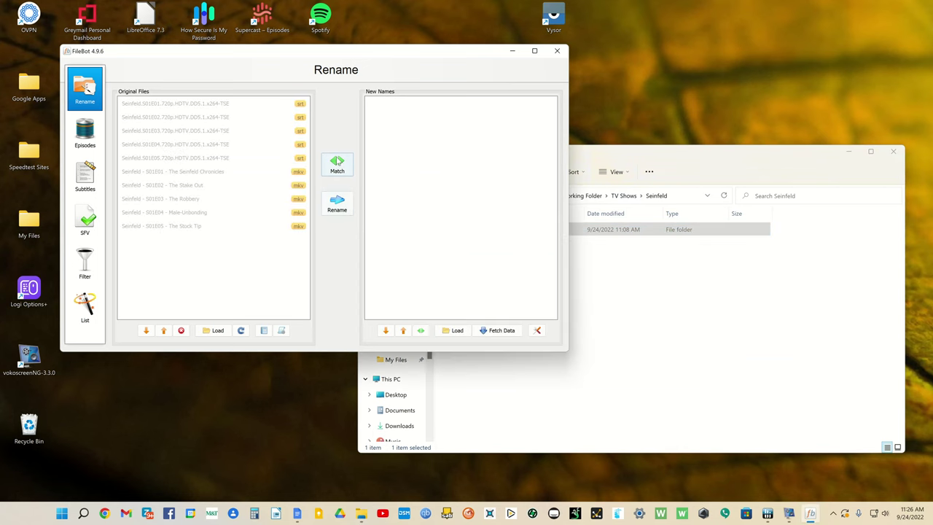
{"action": "left_click", "coordinate": [337, 164]}
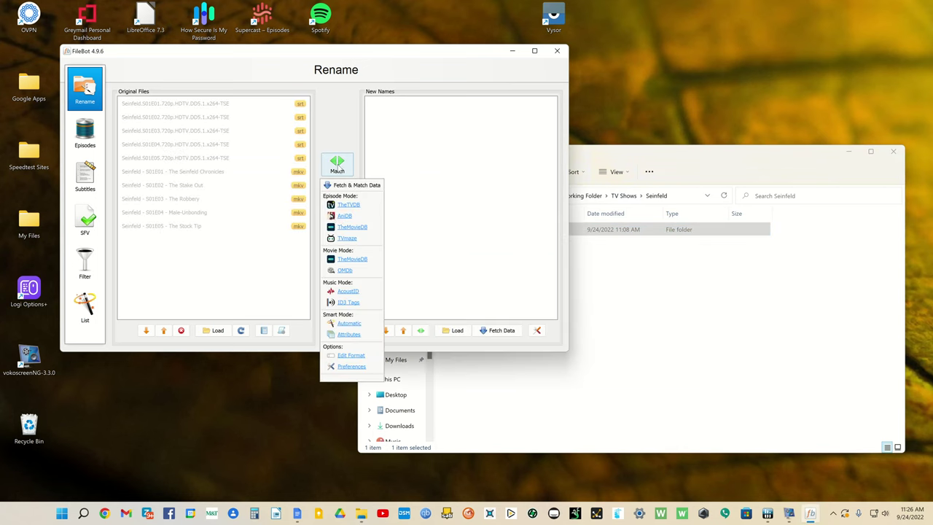
{"action": "left_click", "coordinate": [347, 229]}
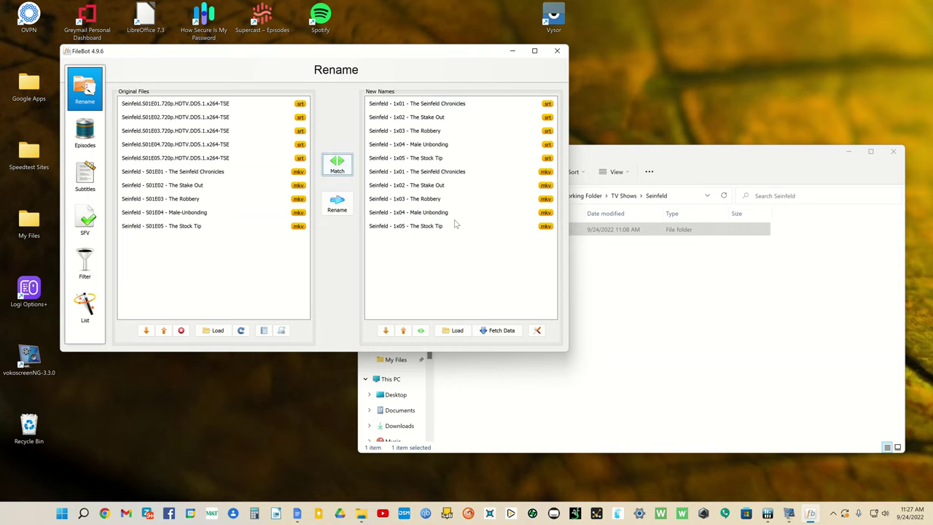
Close FileBot and reopen it by searching 'filebot' in Start
{"action": "left_click", "coordinate": [556, 52]}
{"action": "left_click", "coordinate": [83, 514]}
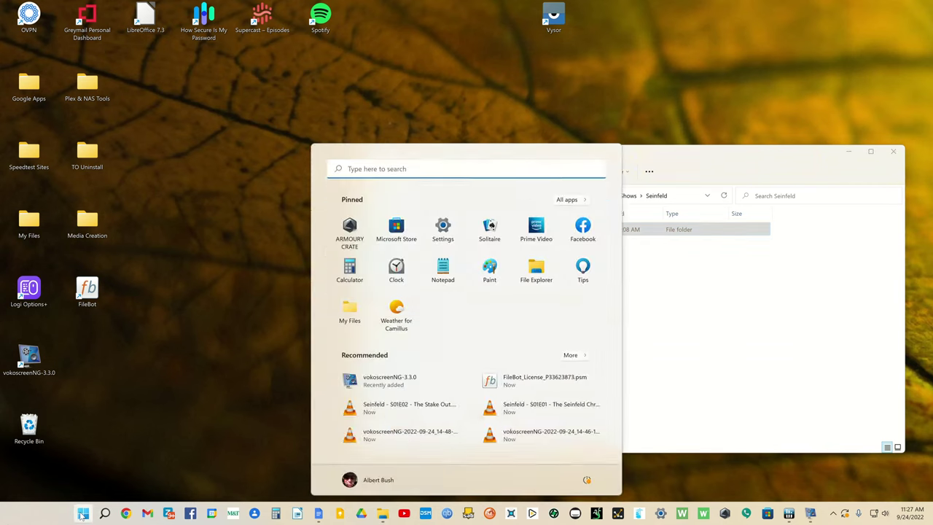
{"action": "type", "text": "filebot"}
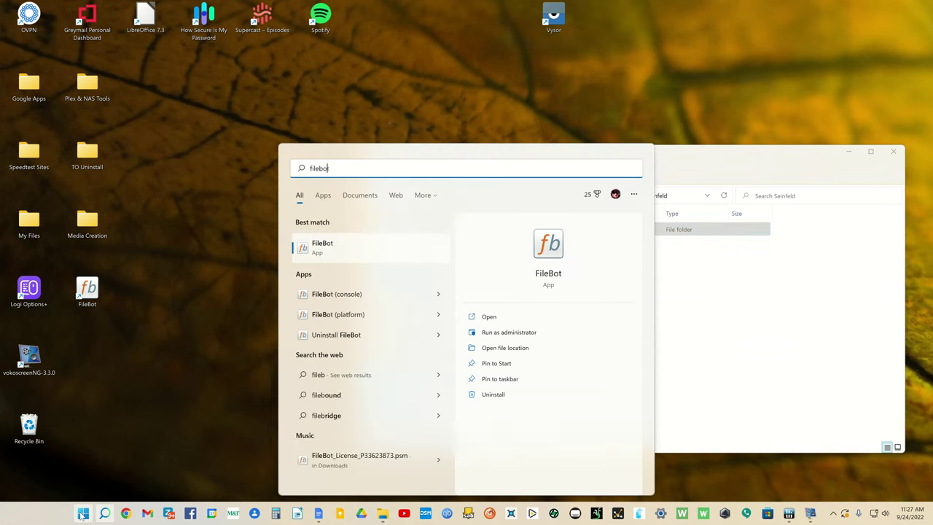
{"action": "left_click", "coordinate": [551, 261]}
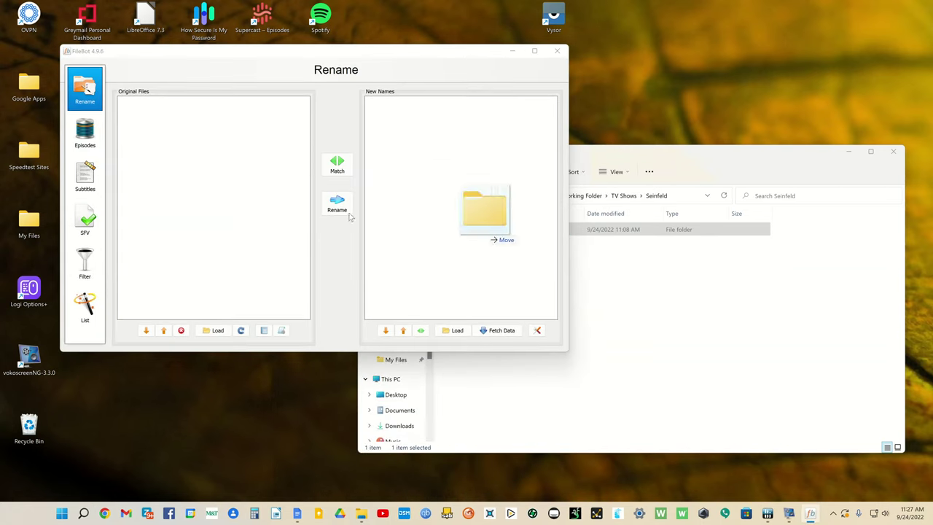
Load Season 1 and apply the TV Show Library Basic preset for S01E01-style names
{"action": "left_click_drag", "start_coordinate": [238, 205], "coordinate": [216, 201]}
{"action": "left_click", "coordinate": [282, 330]}
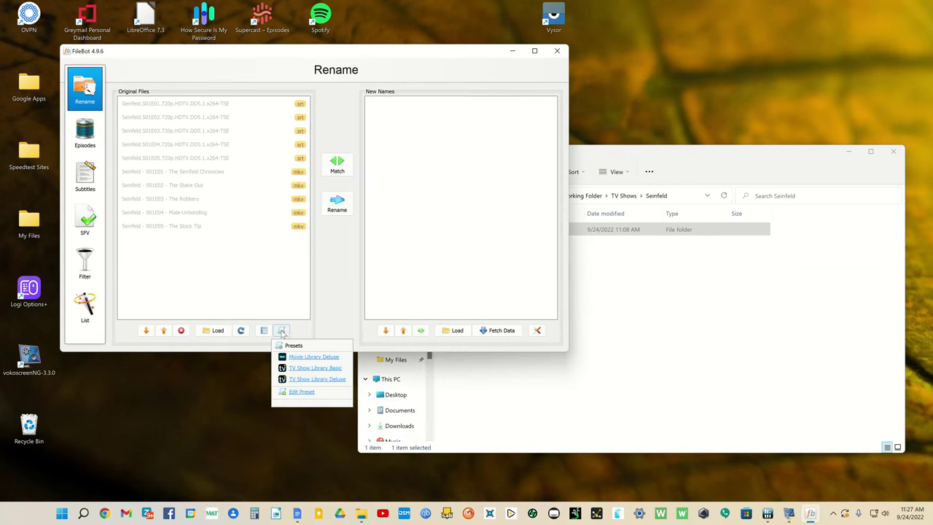
{"action": "left_click", "coordinate": [308, 368]}
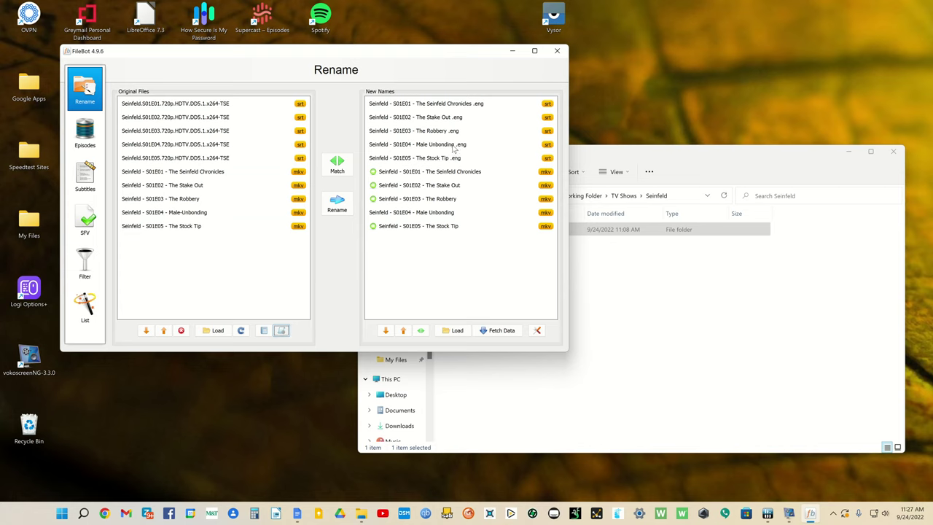
Edit the TV Show Library Basic expression to {n} - {s00e00} - {t}{subt} and save the preset
{"action": "left_click", "coordinate": [283, 332]}
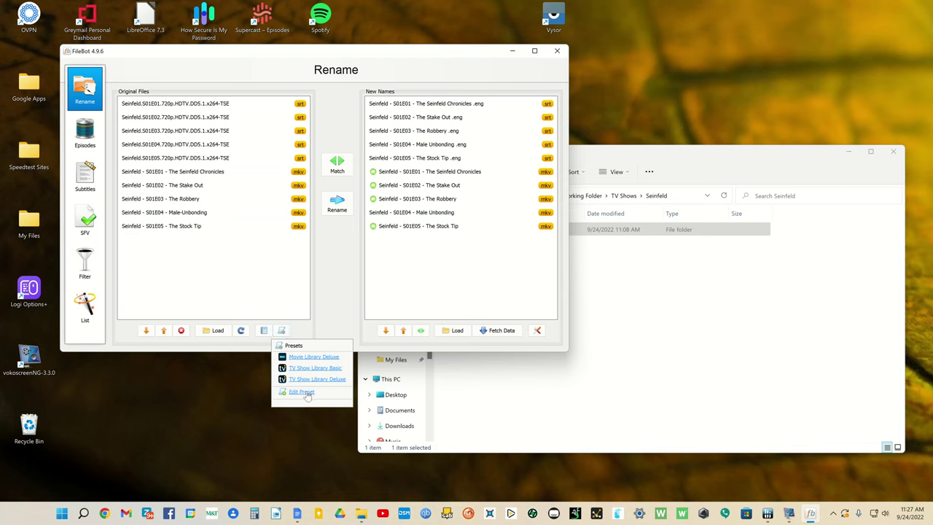
{"action": "key", "text": "shift"}
{"action": "left_click", "coordinate": [314, 368], "text": "shift"}
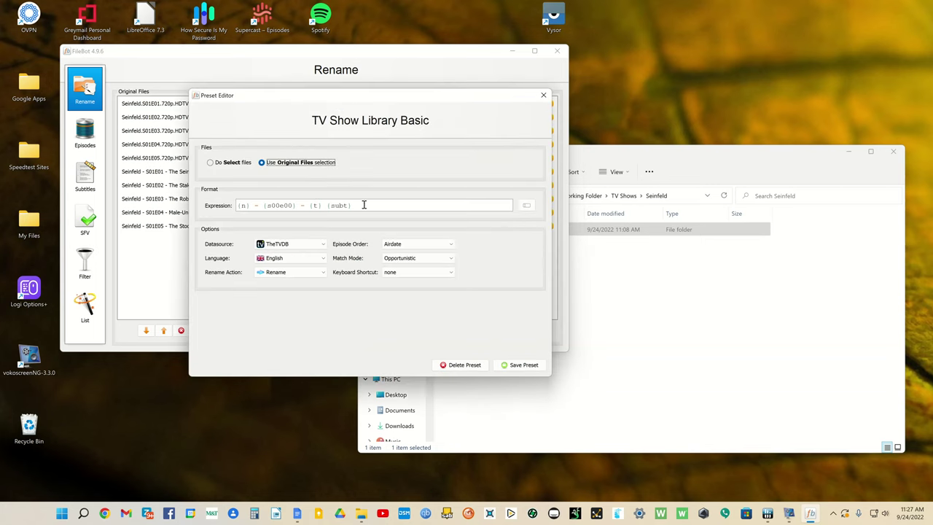
{"action": "left_click", "coordinate": [361, 204]}
{"action": "key", "text": "BackSpace"}
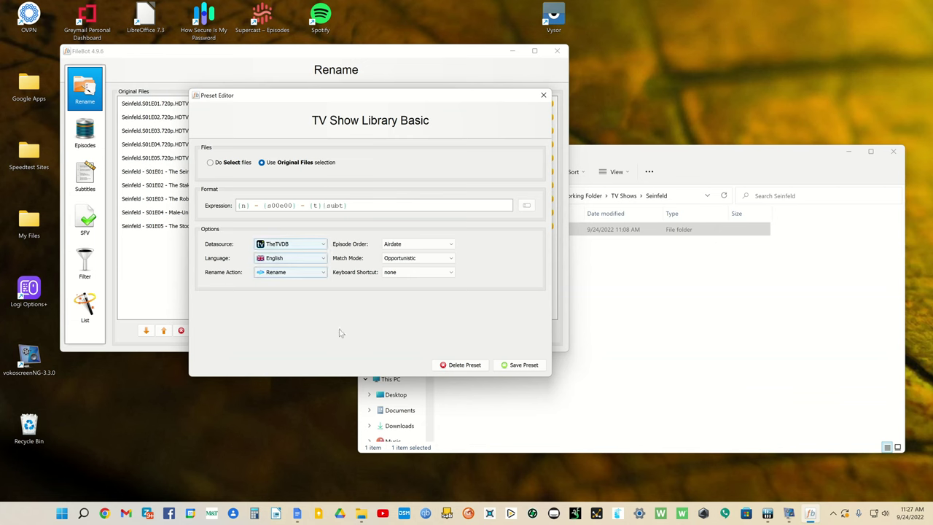
{"action": "left_click", "coordinate": [503, 364]}
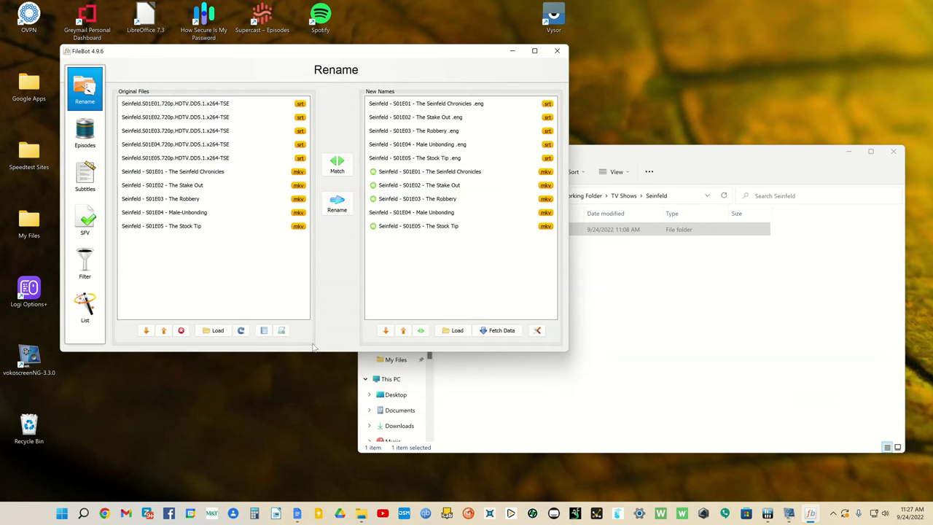
{"action": "left_click", "coordinate": [282, 330]}
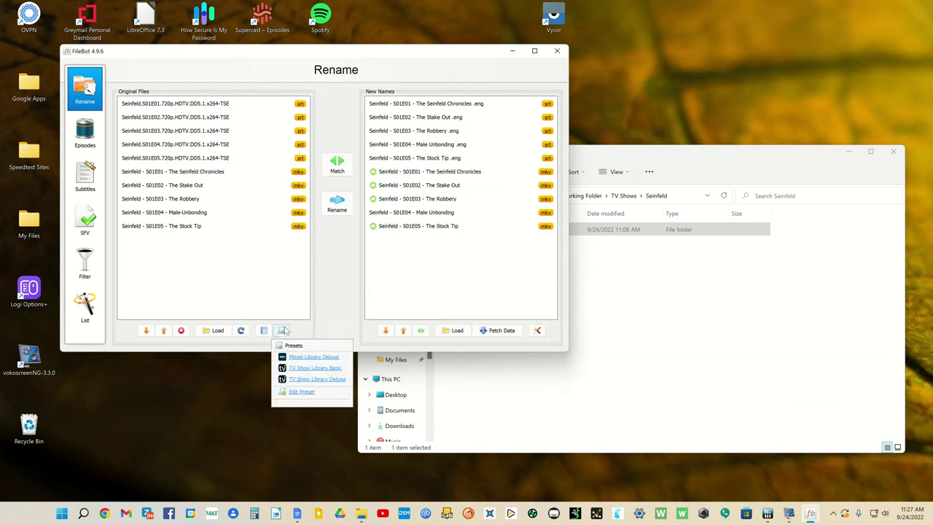
Reapply TV Show Library Basic and inspect the S01E02 and S01E04 subtitle files in Explorer
{"action": "left_click", "coordinate": [305, 365]}
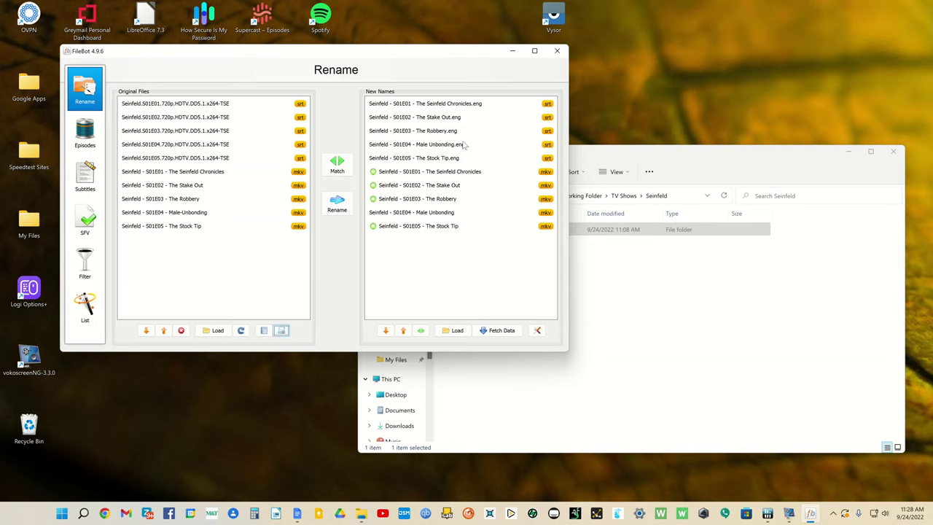
{"action": "left_click", "coordinate": [595, 157]}
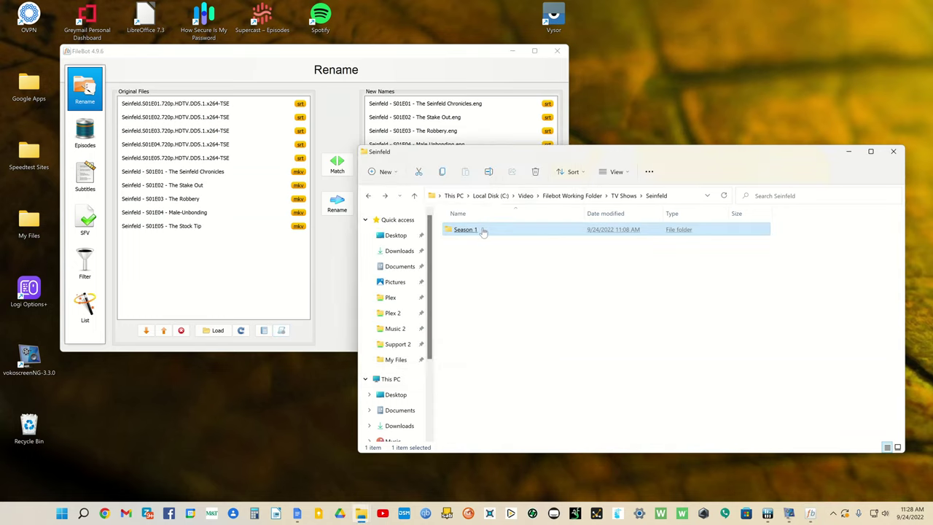
{"action": "double_click", "coordinate": [483, 229]}
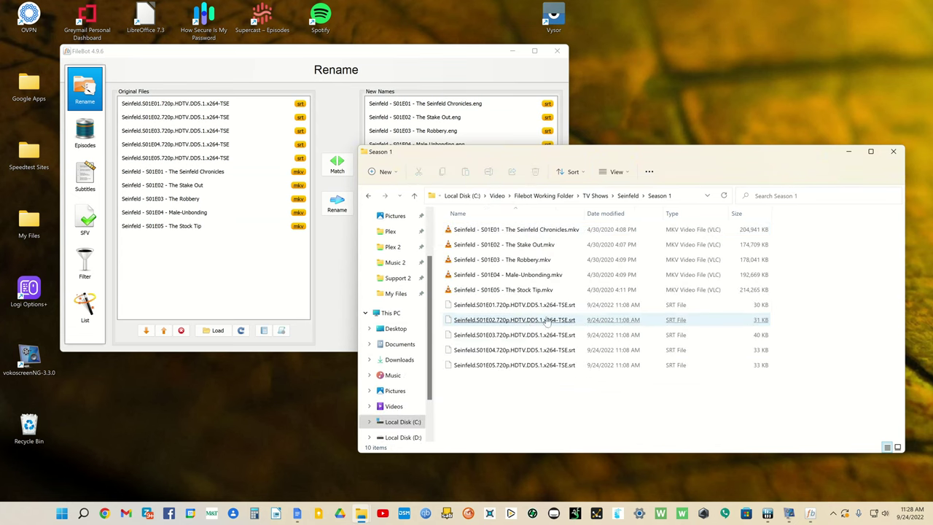
{"action": "left_click", "coordinate": [522, 325]}
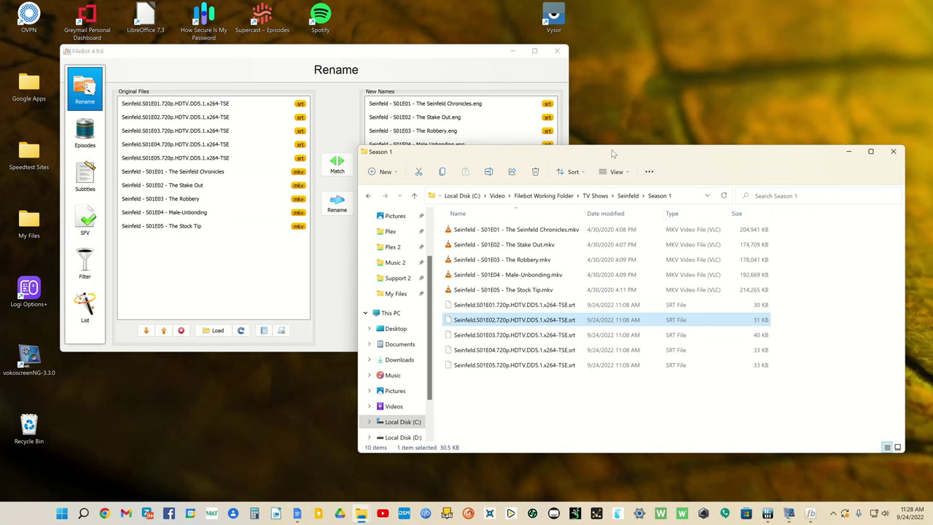
{"action": "left_click", "coordinate": [556, 353]}
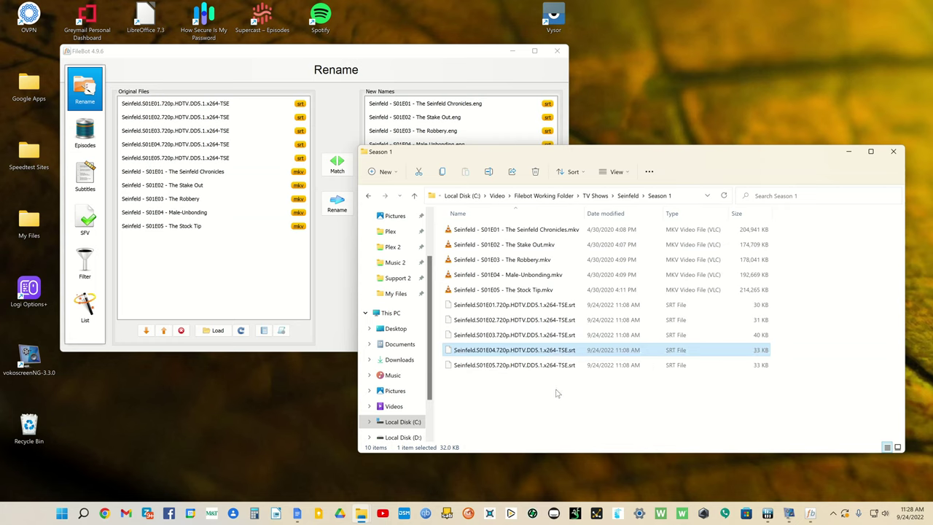
{"action": "left_click", "coordinate": [441, 56]}
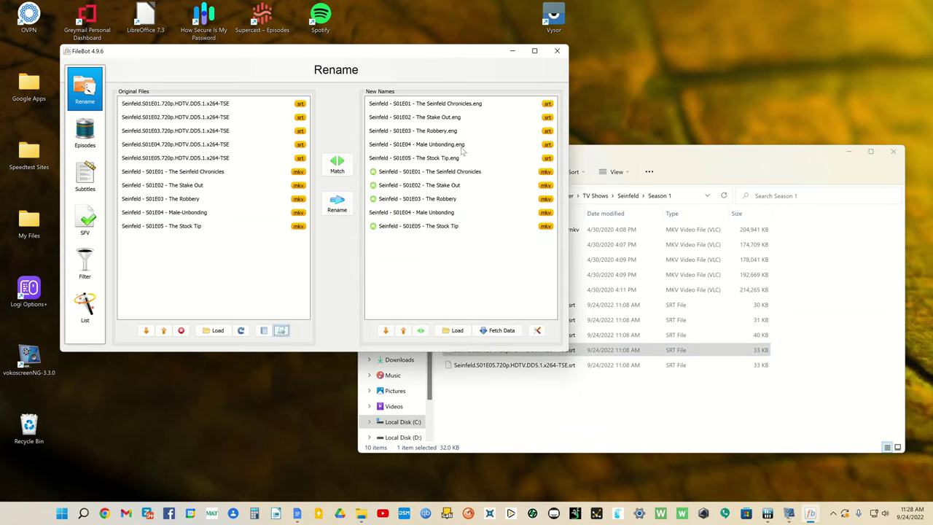
Rename all ten Seinfeld files and verify the full new names in Explorer
{"action": "left_click", "coordinate": [347, 202]}
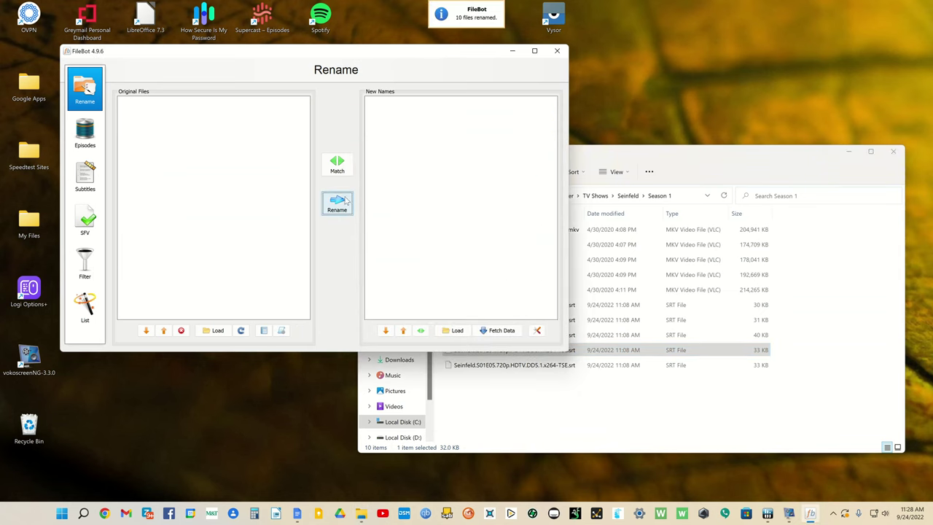
{"action": "left_click", "coordinate": [639, 150]}
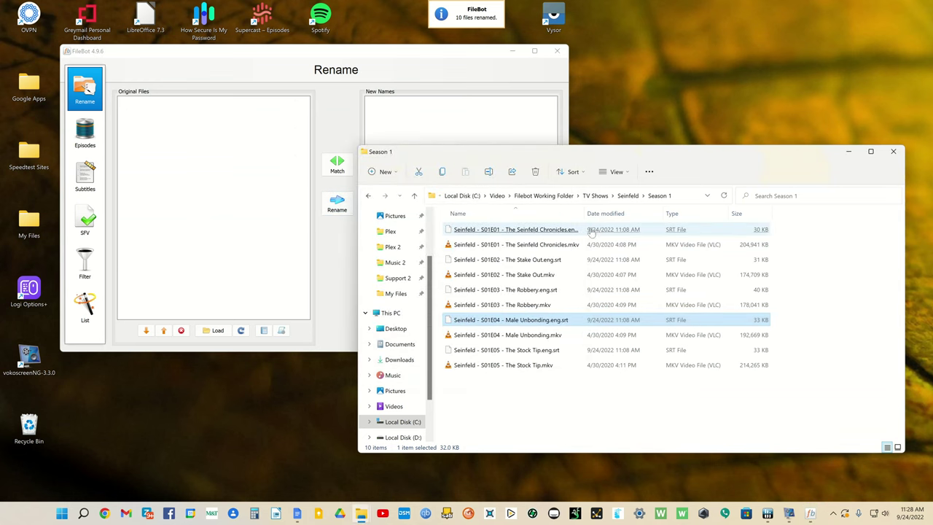
{"action": "left_click_drag", "start_coordinate": [585, 213], "coordinate": [682, 219]}
{"action": "left_click", "coordinate": [546, 337]}
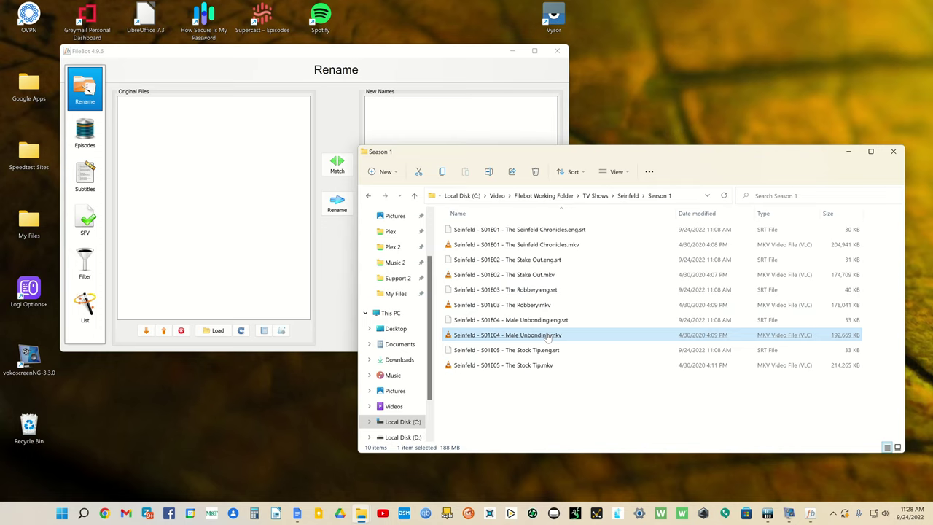
{"action": "left_click", "coordinate": [545, 366]}
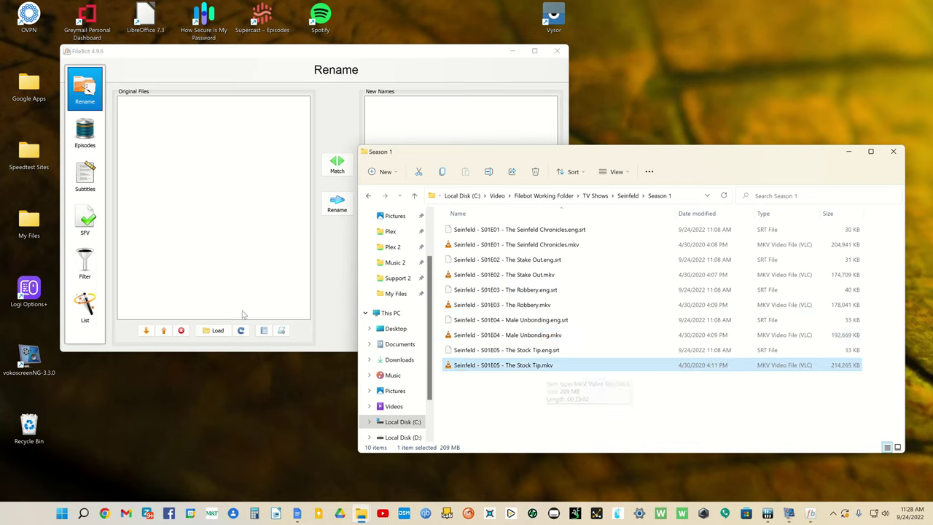
Reload the renamed Season 1 folder into FileBot's Original Files
{"action": "left_click", "coordinate": [369, 195]}
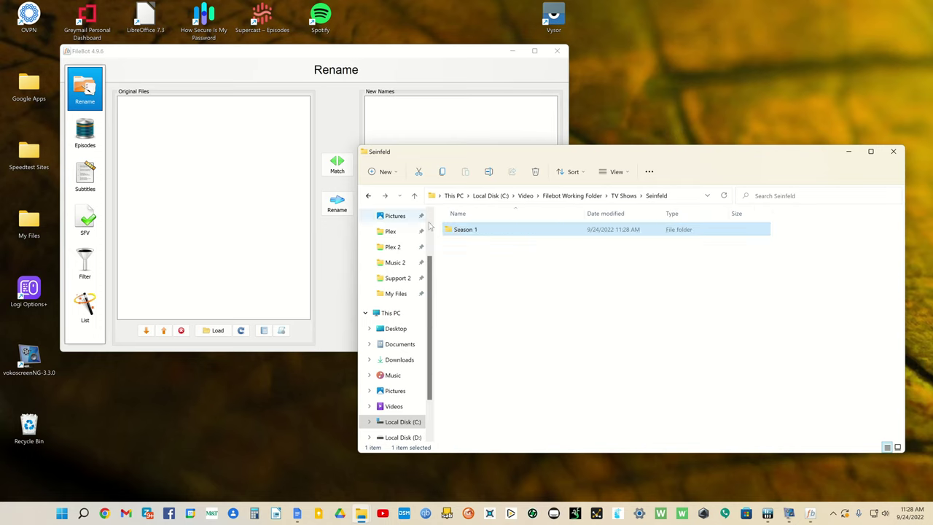
{"action": "left_click_drag", "start_coordinate": [459, 230], "coordinate": [229, 182]}
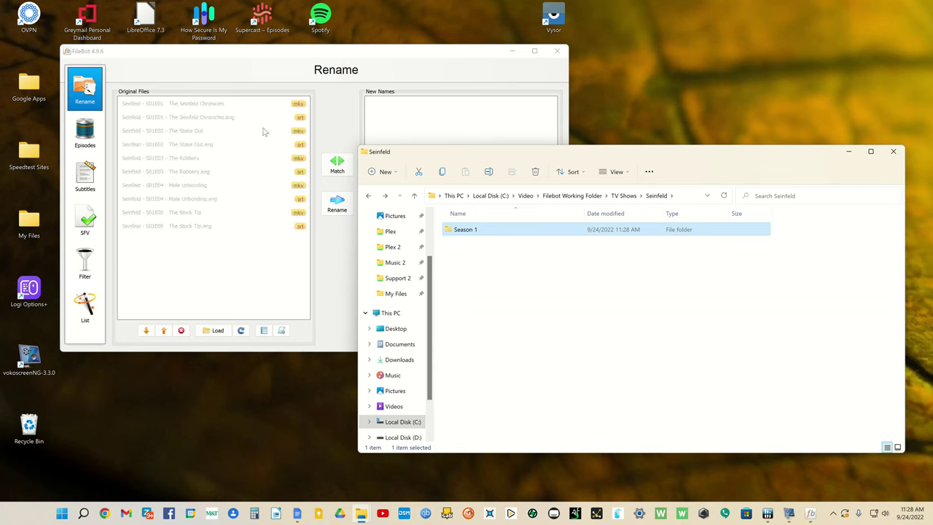
{"action": "left_click", "coordinate": [292, 50]}
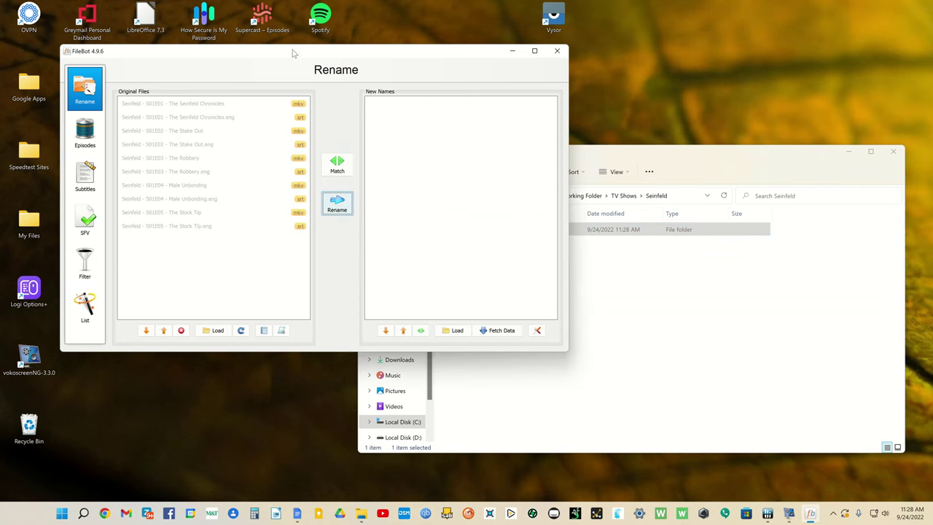
{"action": "left_click", "coordinate": [281, 330]}
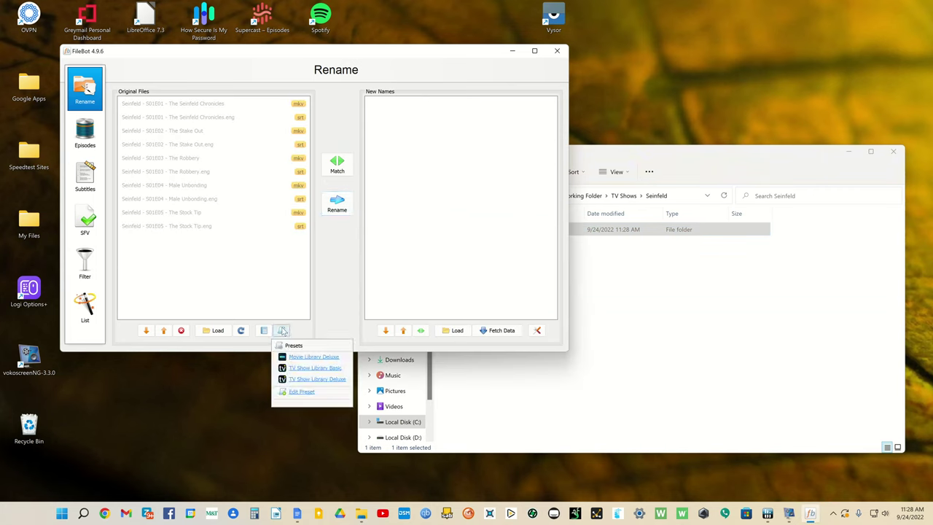
Apply the TV Show Library Deluxe preset and rename the ten Seinfeld Season 1 files
{"action": "left_click", "coordinate": [312, 380]}
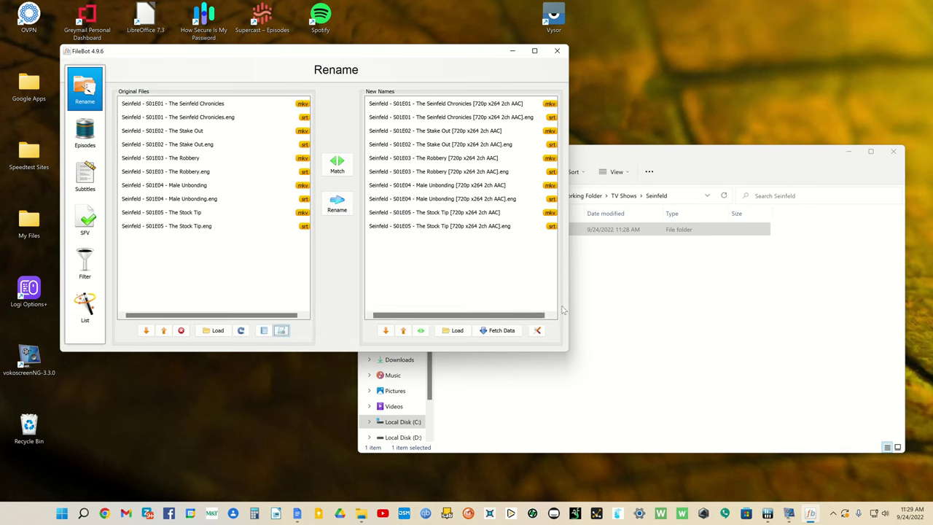
{"action": "left_click_drag", "start_coordinate": [567, 310], "coordinate": [636, 300]}
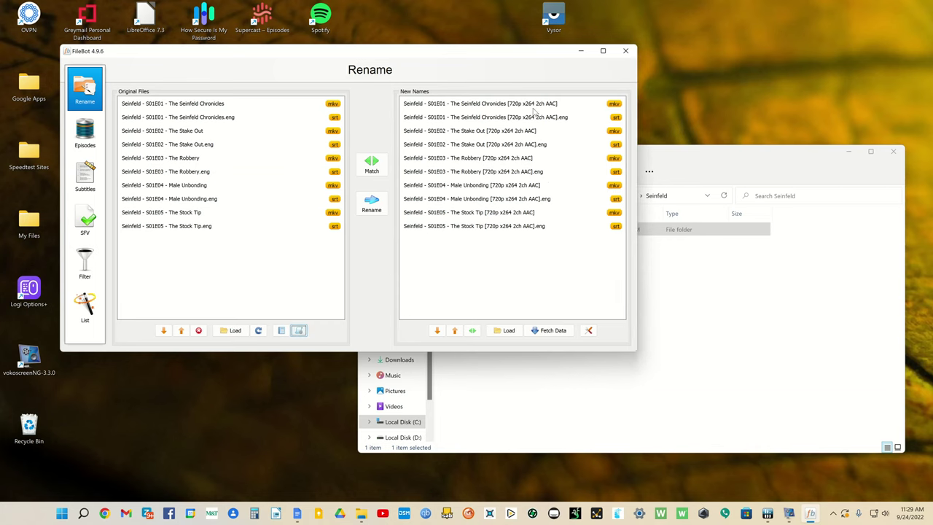
{"action": "left_click", "coordinate": [371, 207]}
Open the Season 1 folder and inspect the renamed S01E01 video and subtitle files
{"action": "left_click", "coordinate": [767, 386]}
{"action": "double_click", "coordinate": [473, 233]}
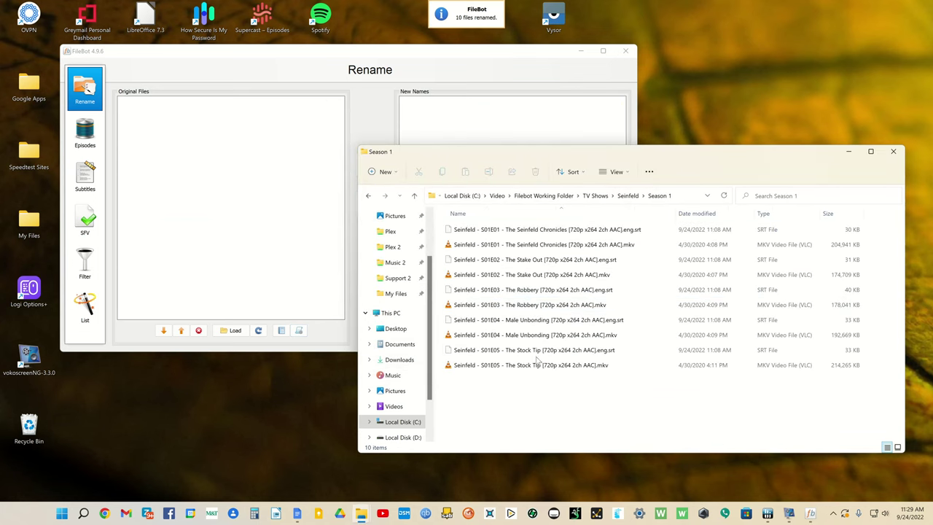
{"action": "left_click", "coordinate": [582, 244]}
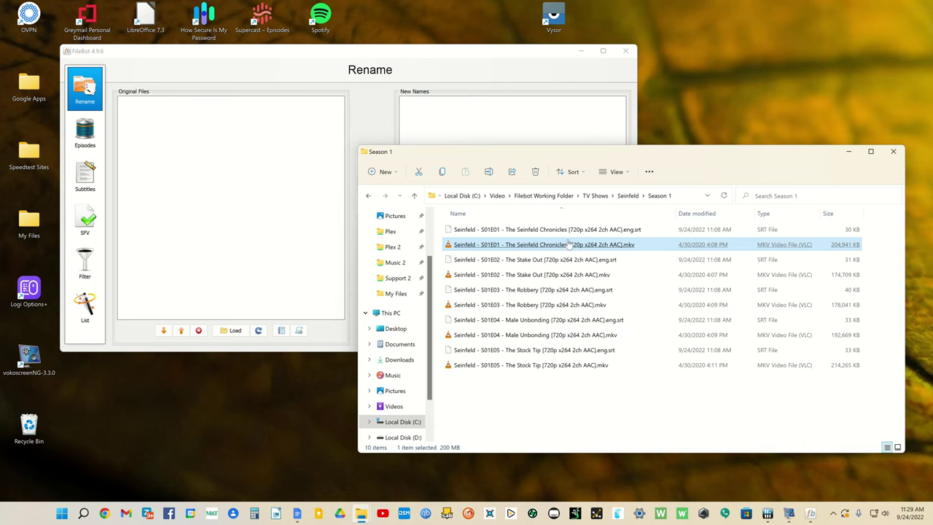
{"action": "mouse_move", "coordinate": [569, 247]}
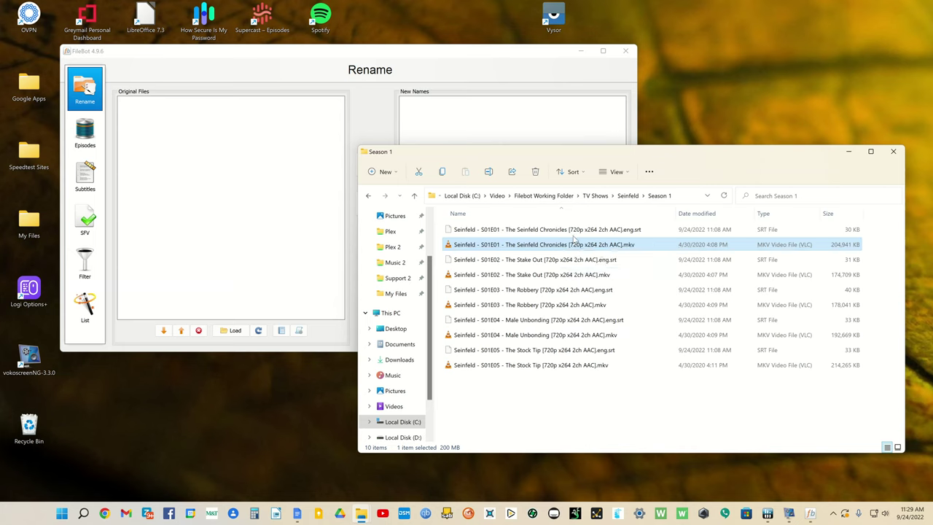
{"action": "left_click", "coordinate": [572, 235]}
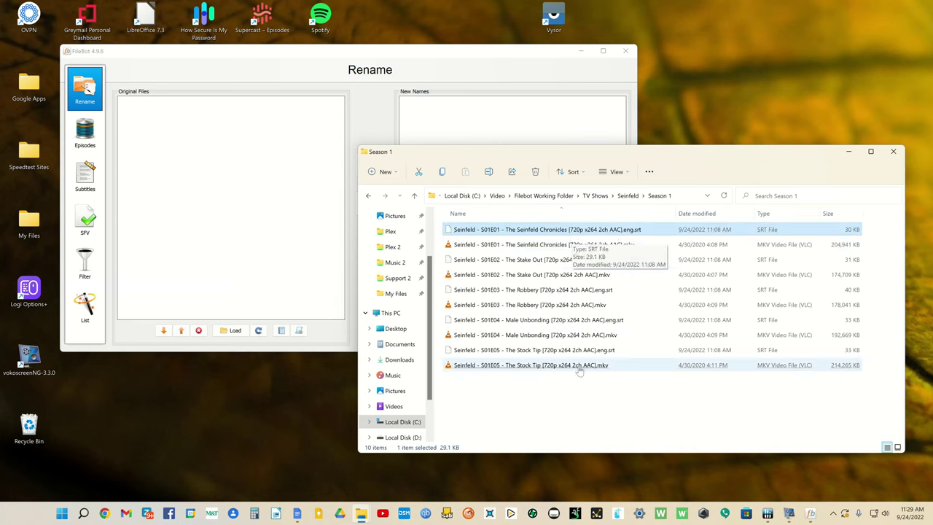
{"action": "left_click", "coordinate": [583, 393]}
{"action": "left_click", "coordinate": [578, 234]}
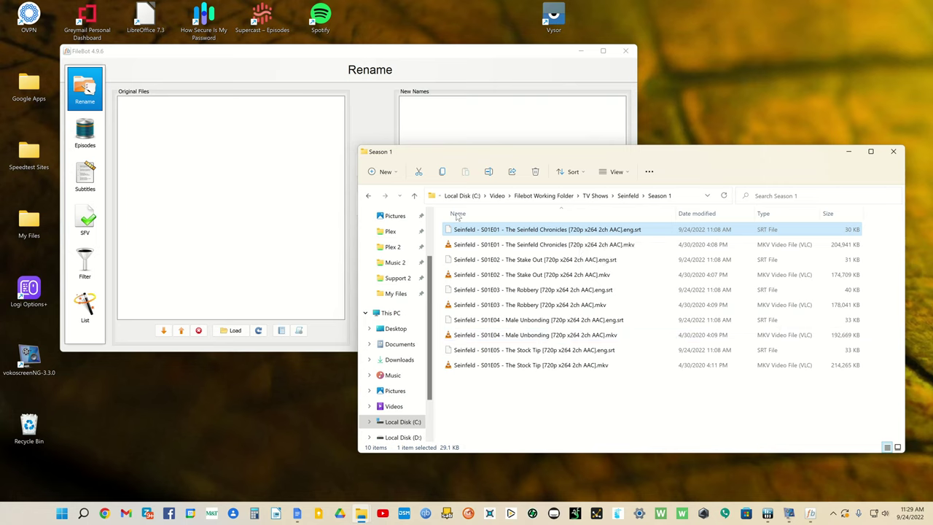
Navigate back to the Filebot Working Folder and open Movies > Dark Horse Comics
{"action": "left_click", "coordinate": [368, 197]}
{"action": "left_click", "coordinate": [368, 196]}
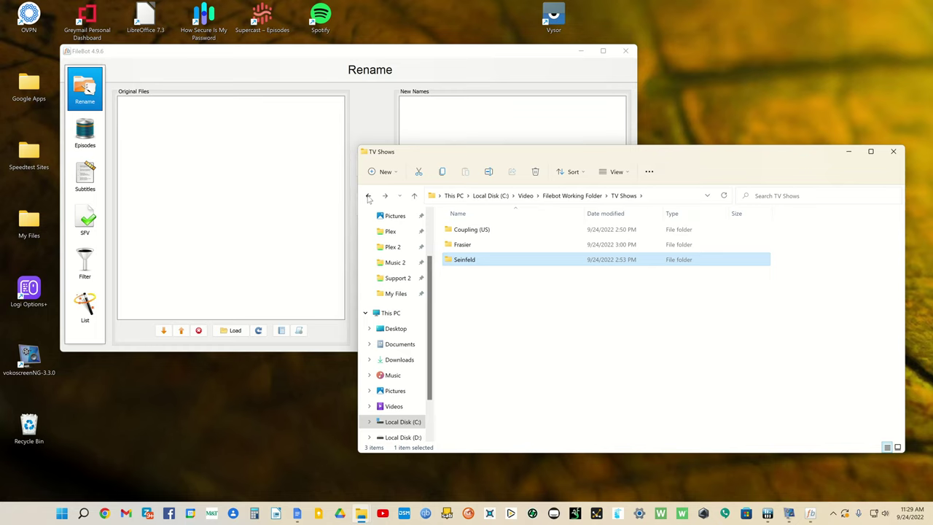
{"action": "left_click", "coordinate": [369, 199]}
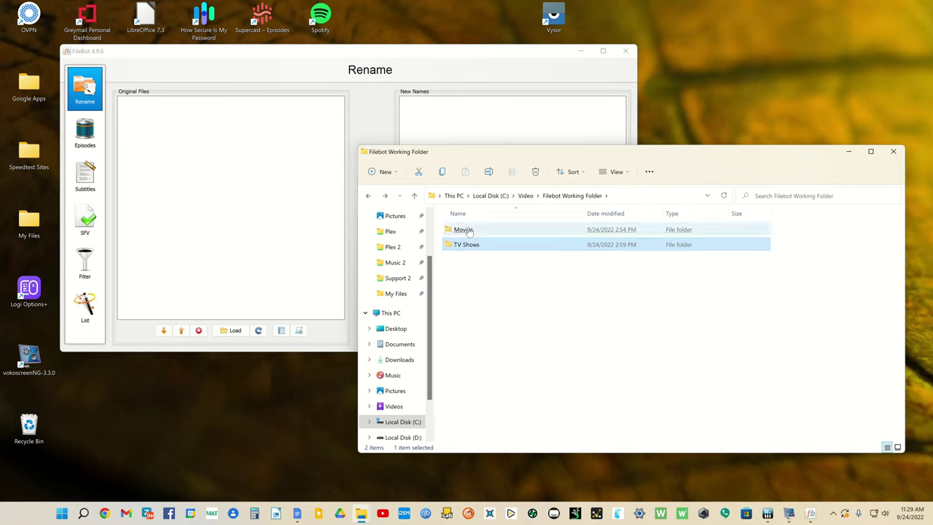
{"action": "left_click", "coordinate": [469, 231]}
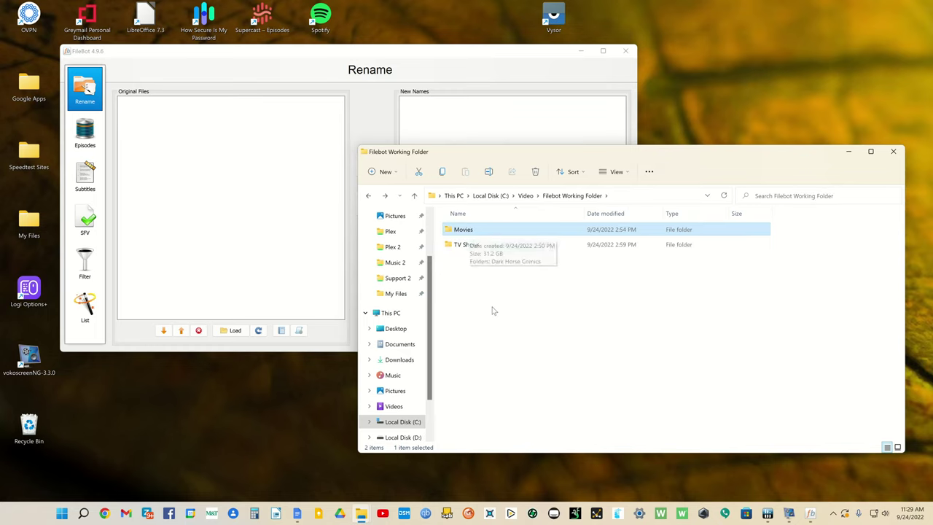
{"action": "double_click", "coordinate": [464, 231]}
{"action": "left_click", "coordinate": [462, 232]}
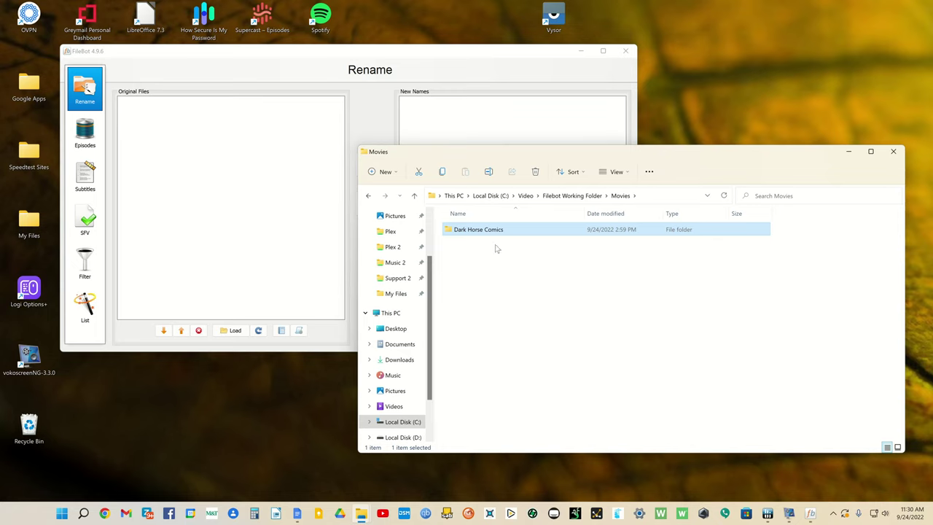
{"action": "mouse_move", "coordinate": [495, 232]}
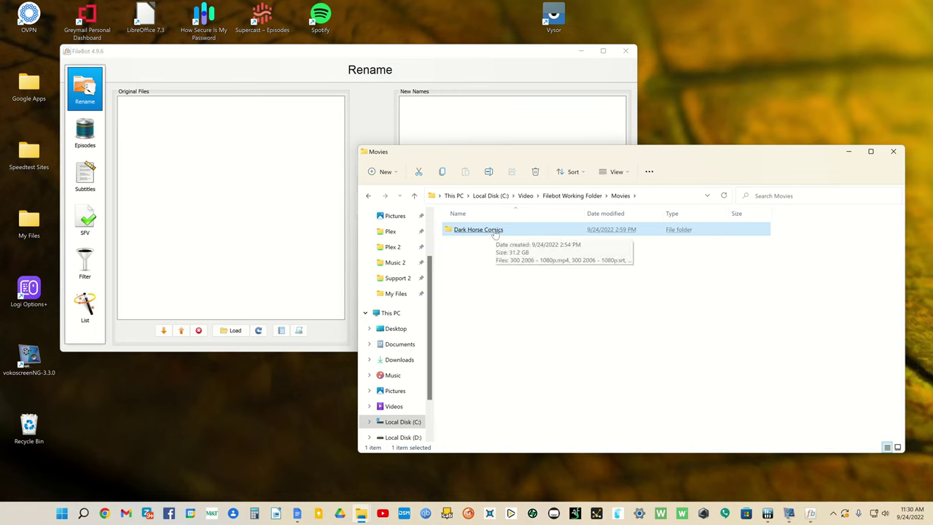
{"action": "double_click", "coordinate": [482, 233]}
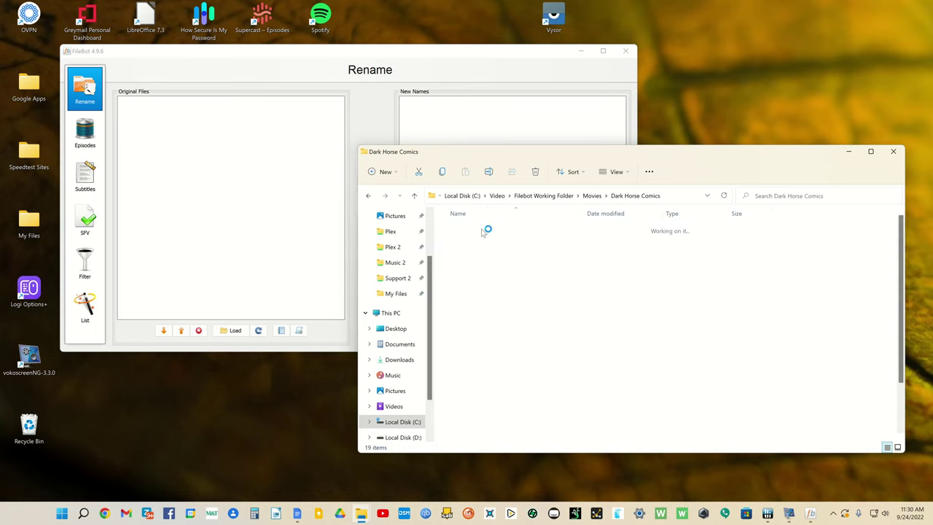
Look over the Hellboy 2019, Timecop 2, 300 2006 and Tank Girl 1995 files, then return to Movies
{"action": "left_click", "coordinate": [521, 329]}
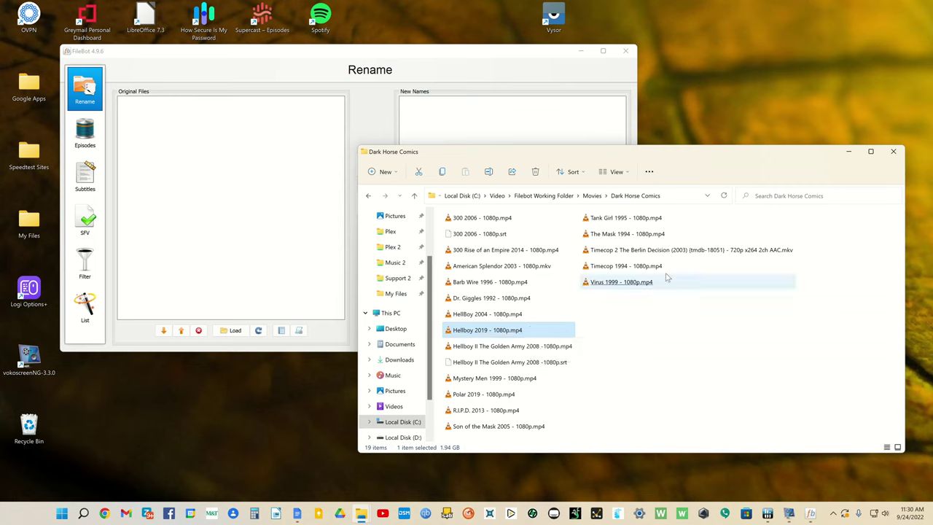
{"action": "left_click", "coordinate": [597, 252]}
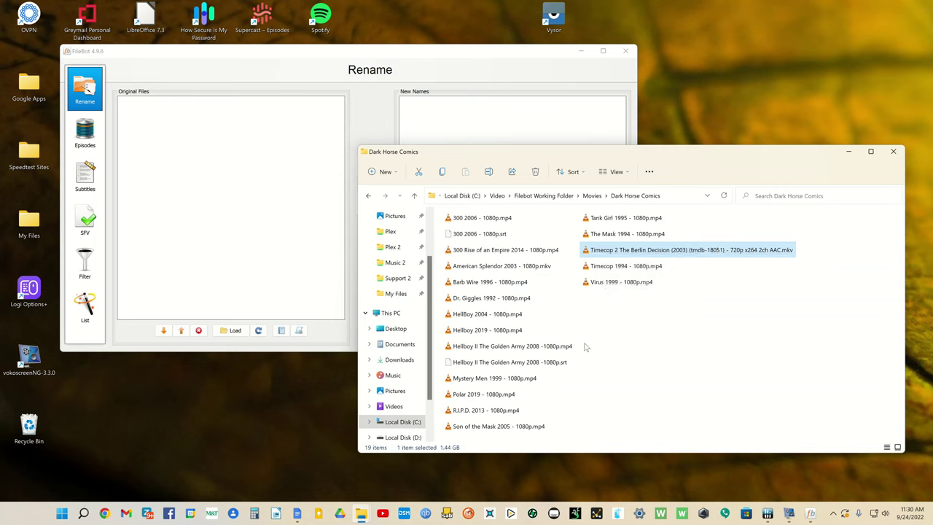
{"action": "left_click", "coordinate": [461, 222]}
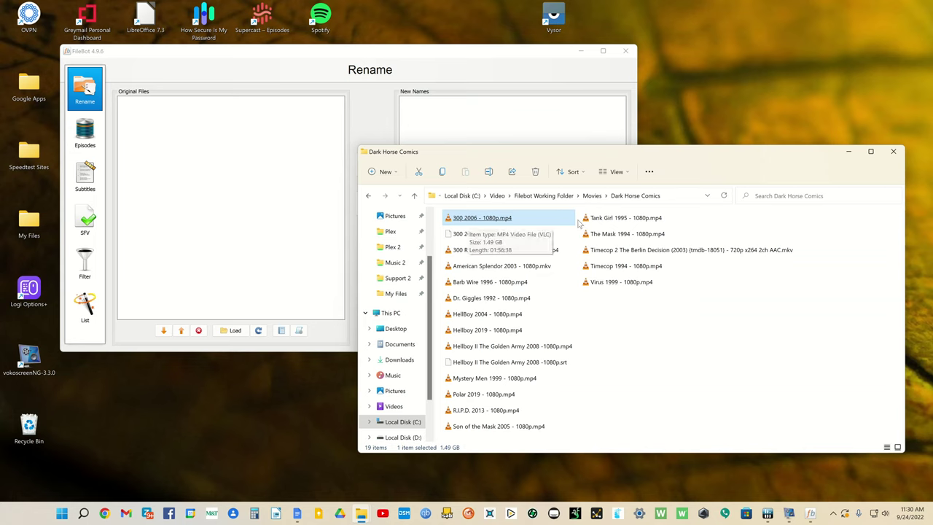
{"action": "left_click", "coordinate": [620, 221]}
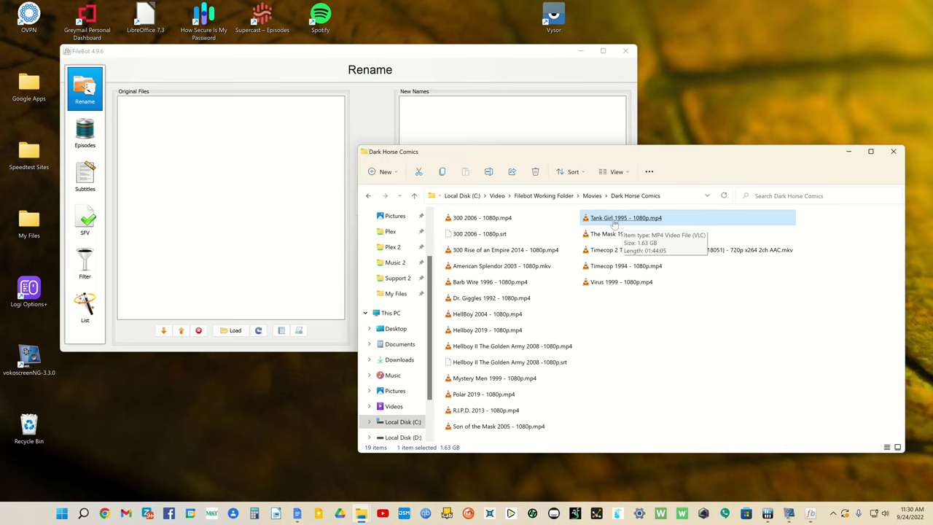
{"action": "left_click", "coordinate": [369, 195]}
Load Dark Horse Comics into FileBot, apply Movie Library Deluxe, and match 300 2006 to 300 (2007)
{"action": "left_click_drag", "start_coordinate": [461, 231], "coordinate": [187, 183]}
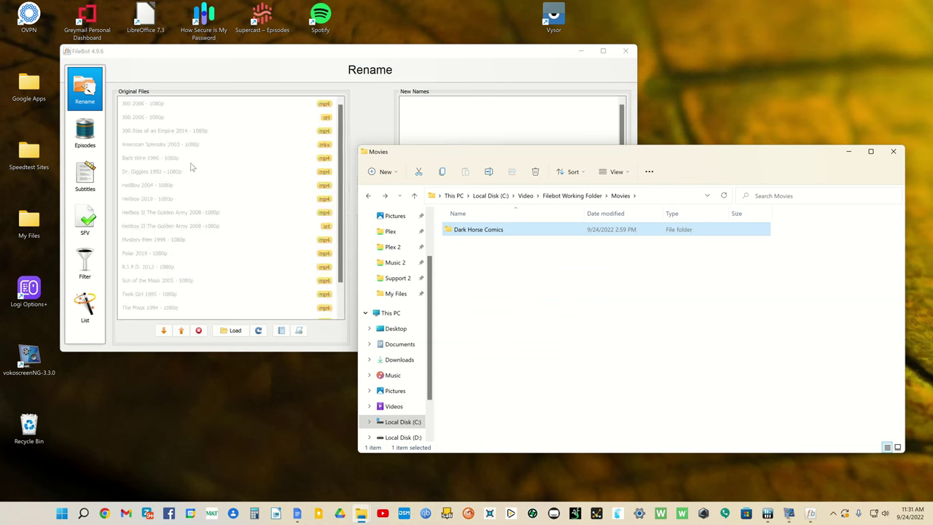
{"action": "left_click", "coordinate": [260, 74]}
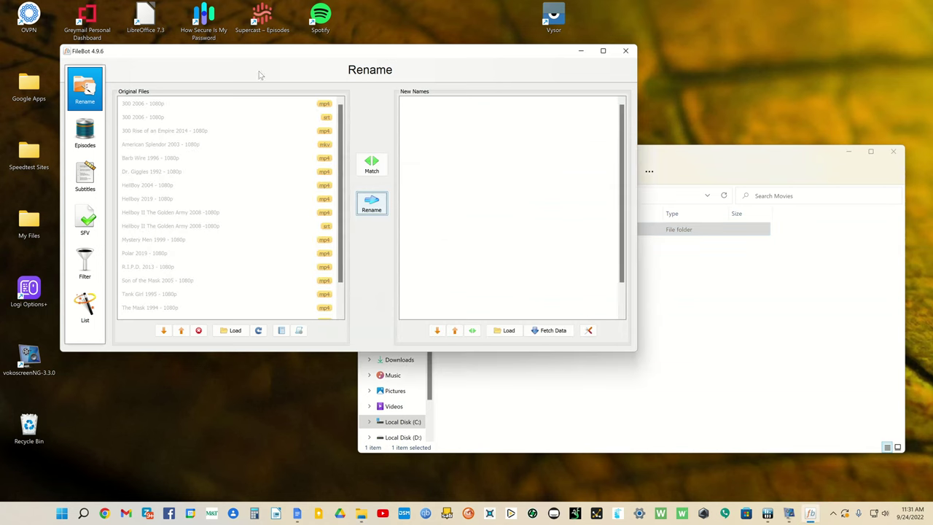
{"action": "left_click", "coordinate": [298, 330]}
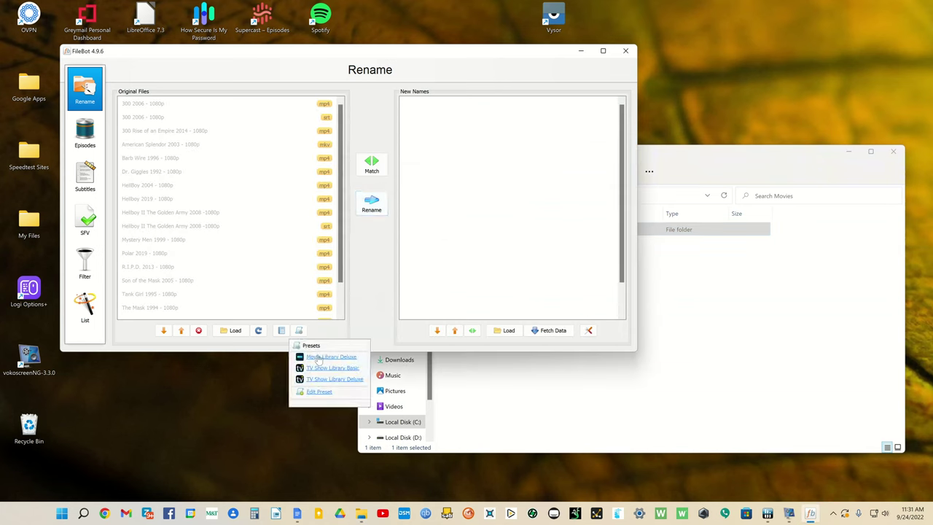
{"action": "left_click", "coordinate": [317, 355]}
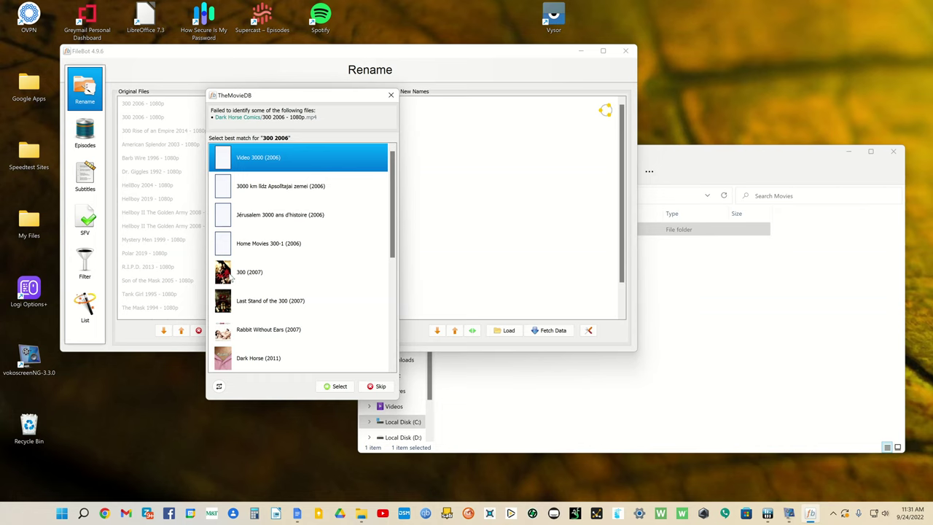
{"action": "left_click", "coordinate": [231, 278]}
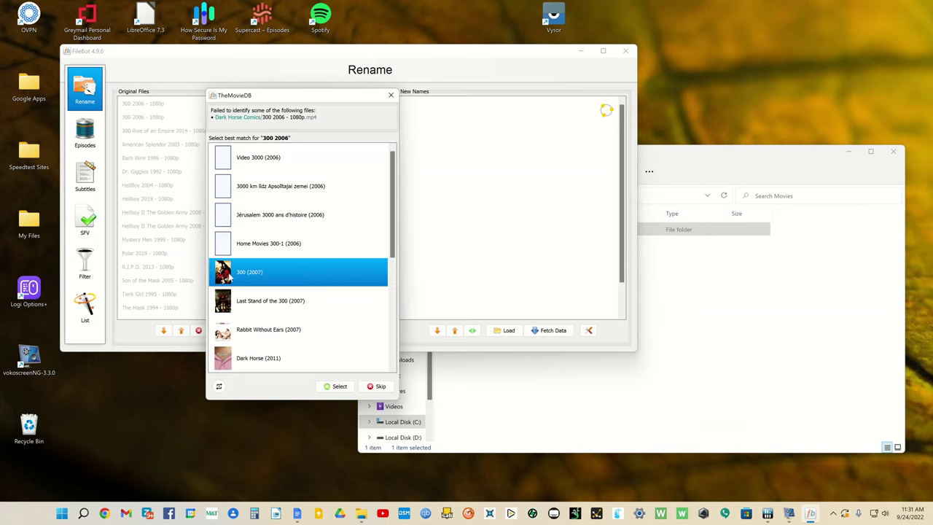
{"action": "left_click", "coordinate": [336, 387]}
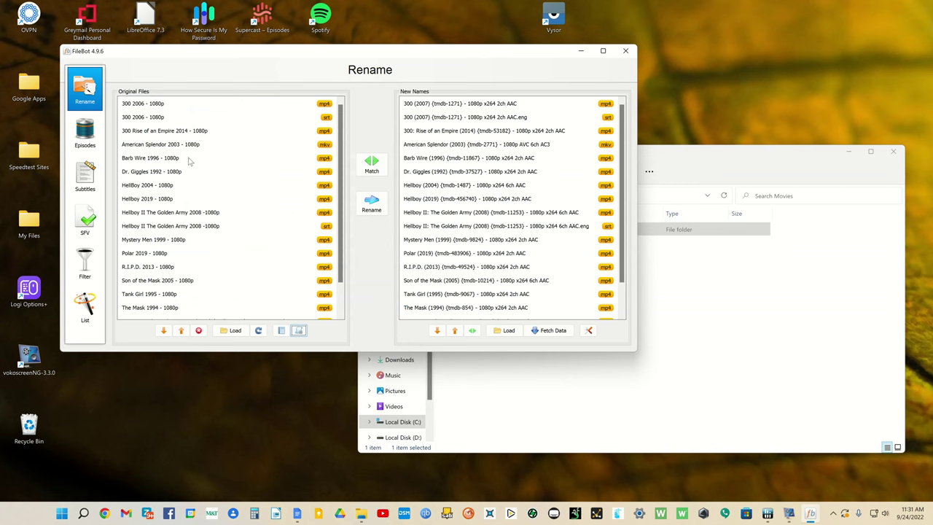
Review the proposed new names for each Dark Horse movie, from 300 Rise of an Empire onward
{"action": "left_click", "coordinate": [147, 131]}
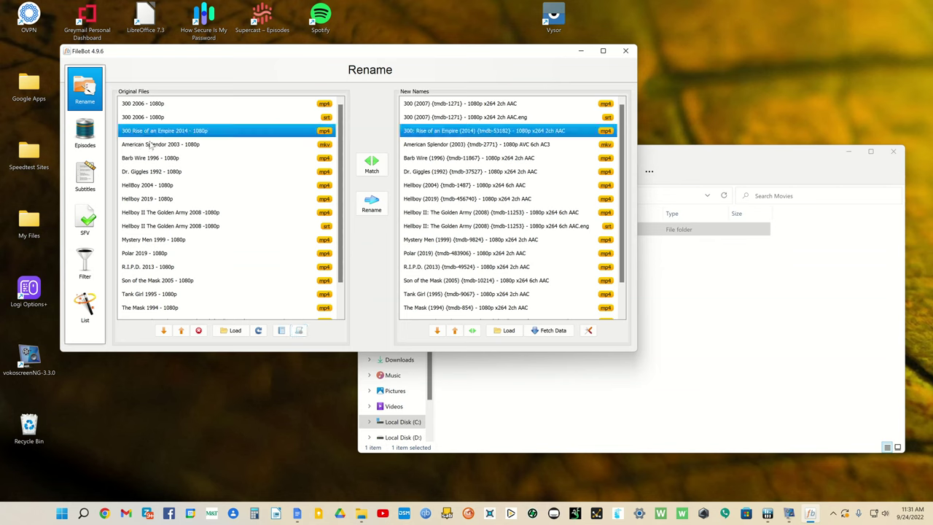
{"action": "left_click", "coordinate": [153, 146]}
{"action": "left_click", "coordinate": [154, 159]}
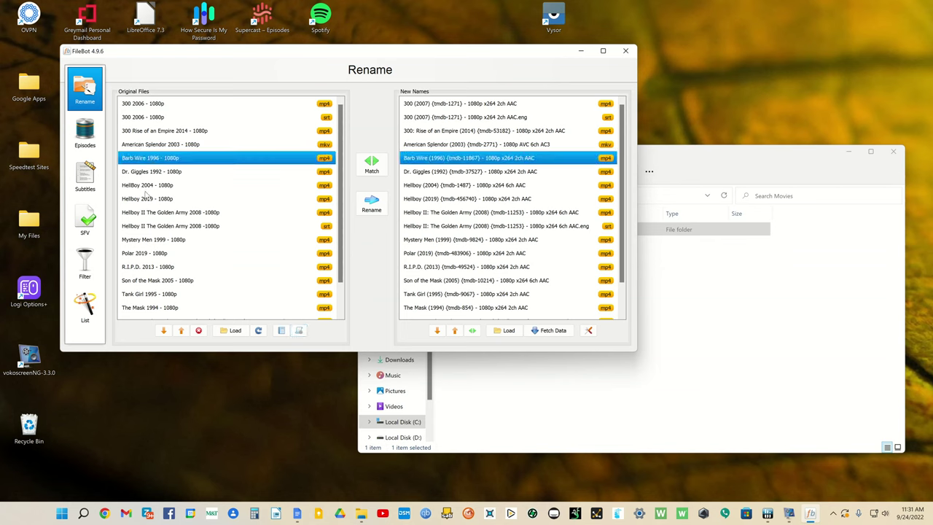
{"action": "left_click", "coordinate": [152, 173]}
{"action": "key", "text": "Down"}
{"action": "key", "text": "Down"}
{"action": "key", "text": "Down"}
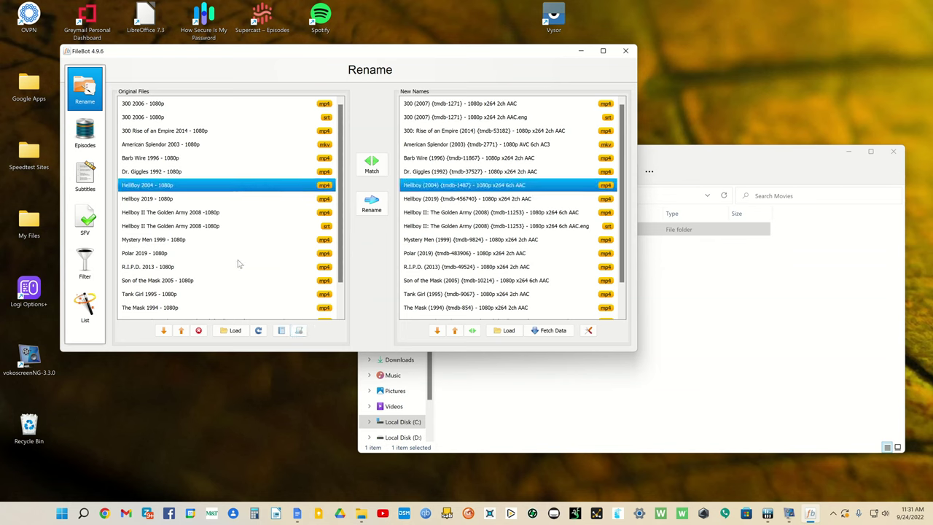
{"action": "key", "text": "Down"}
{"action": "key", "text": "Down"}
{"action": "key", "text": "Down"}
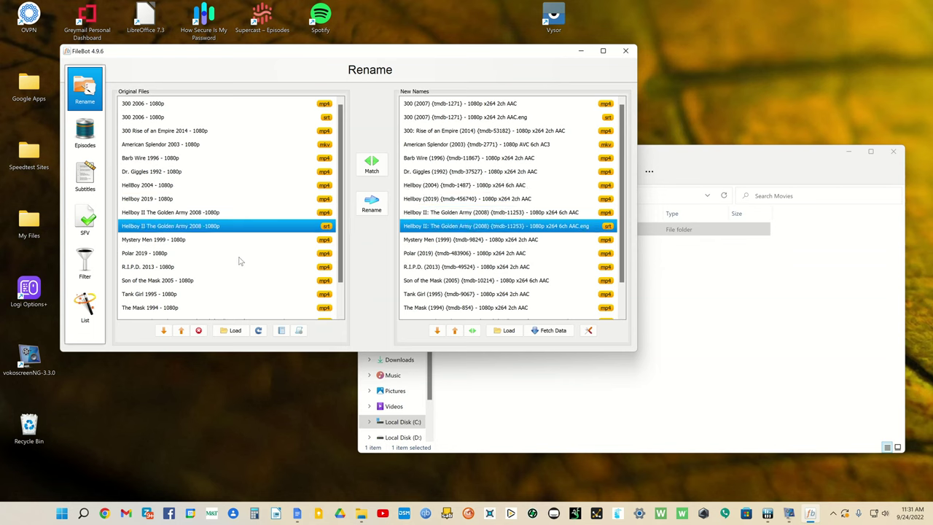
{"action": "key", "text": "Down"}
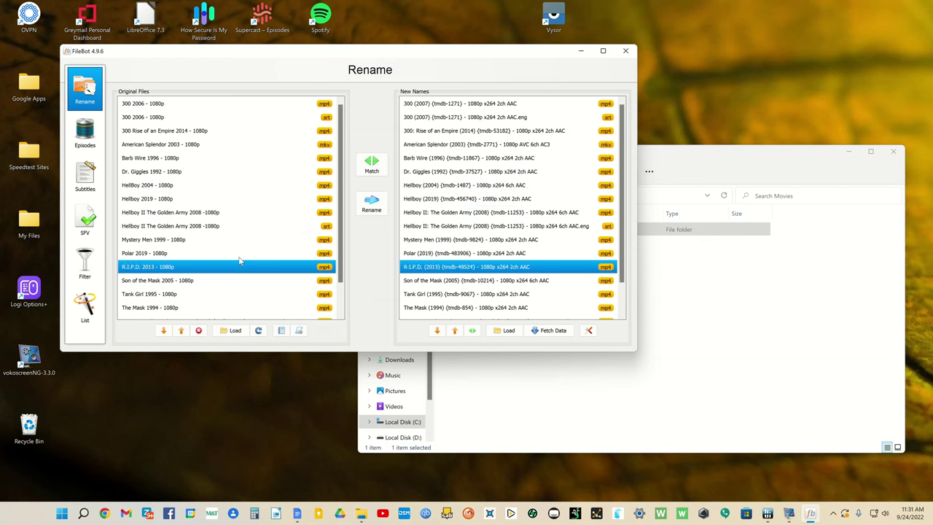
{"action": "key", "text": "Down"}
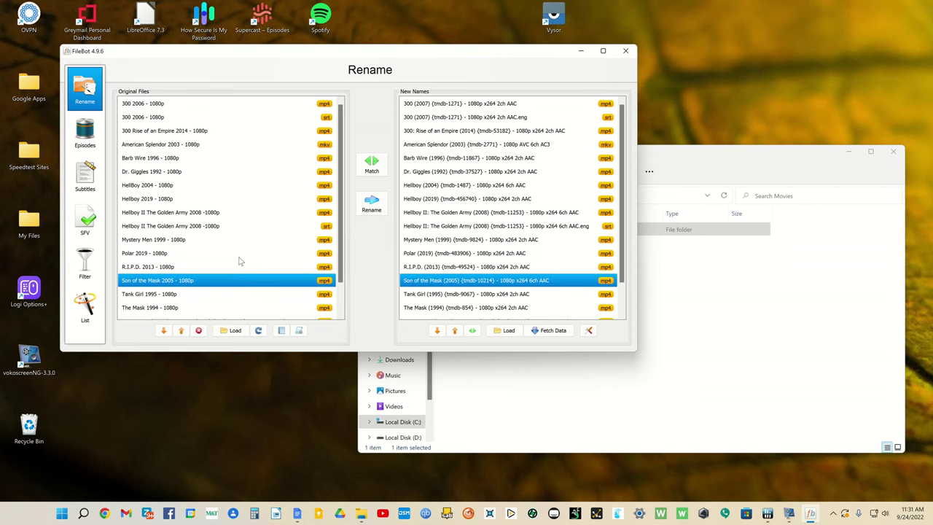
{"action": "key", "text": "Down"}
{"action": "key", "text": "Down"}
{"action": "key", "text": "Down"}
{"action": "key", "text": "Down"}
{"action": "key", "text": "Down"}
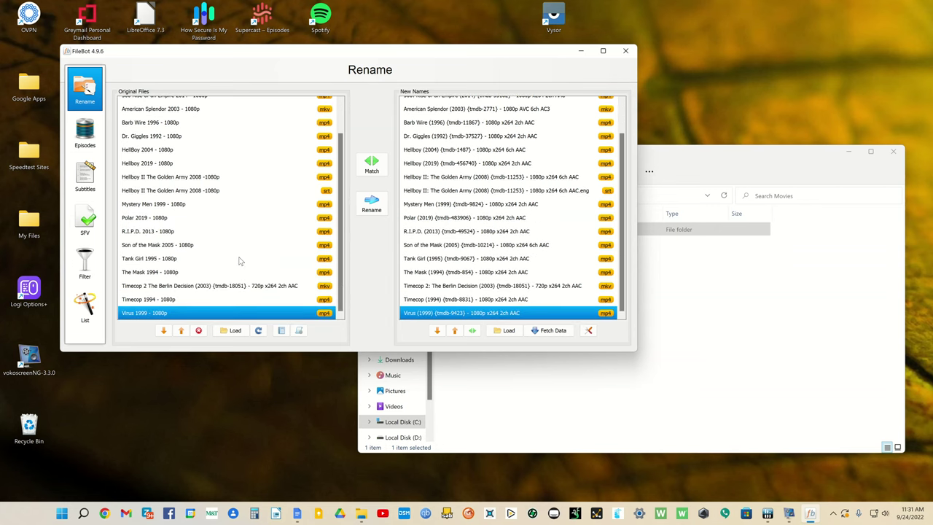
{"action": "key", "text": "Up"}
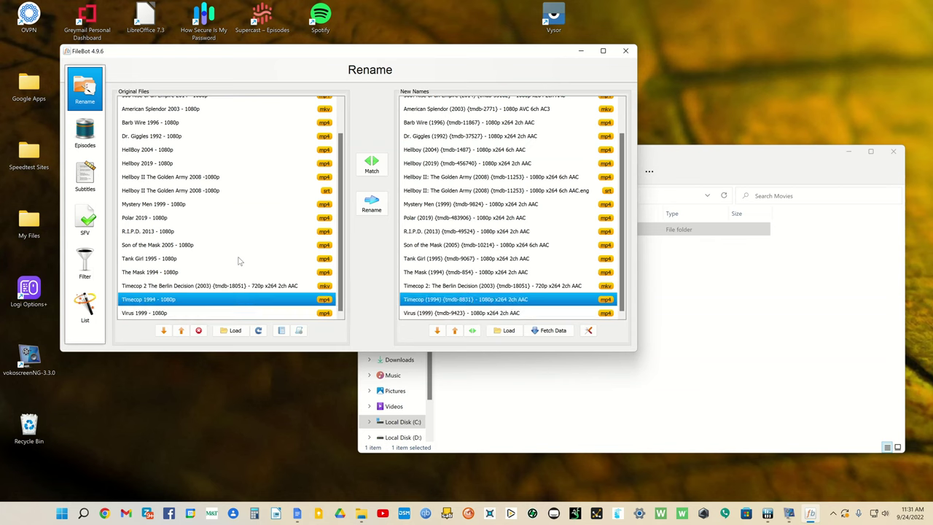
{"action": "key", "text": "Up"}
{"action": "key", "text": "Up"}
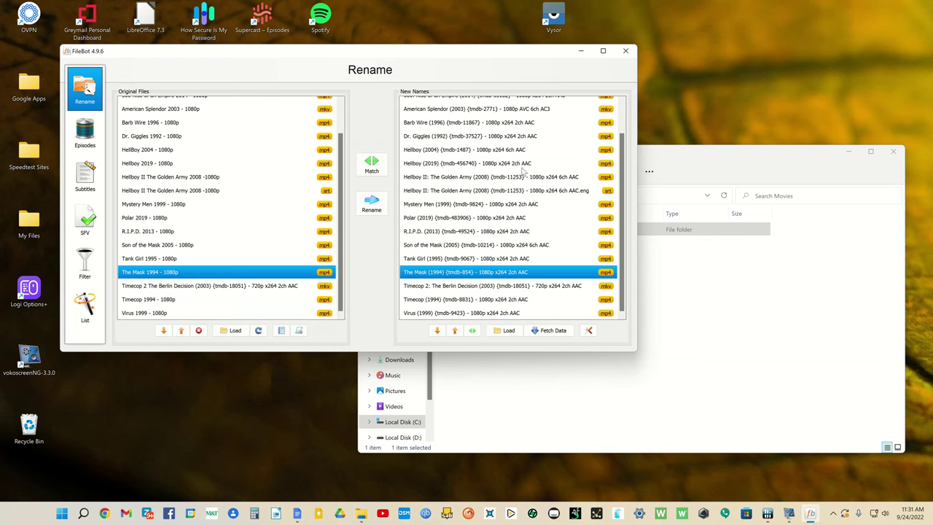
{"action": "left_click", "coordinate": [513, 191]}
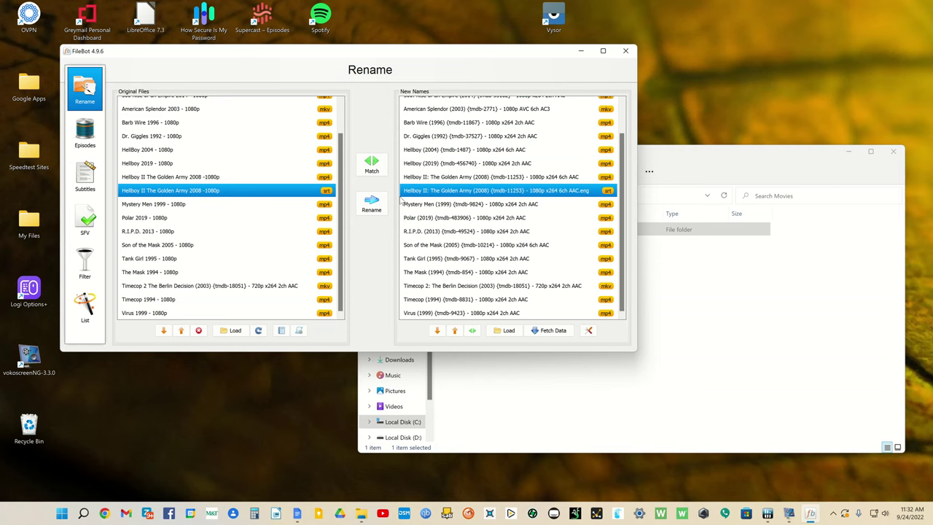
Remove every movie except the two 300 2006 files from the batch and rename those two
{"action": "scroll", "coordinate": [402, 199], "scroll_direction": "up", "scroll_amount": 2}
{"action": "scroll", "coordinate": [402, 199], "scroll_direction": "down", "scroll_amount": 2}
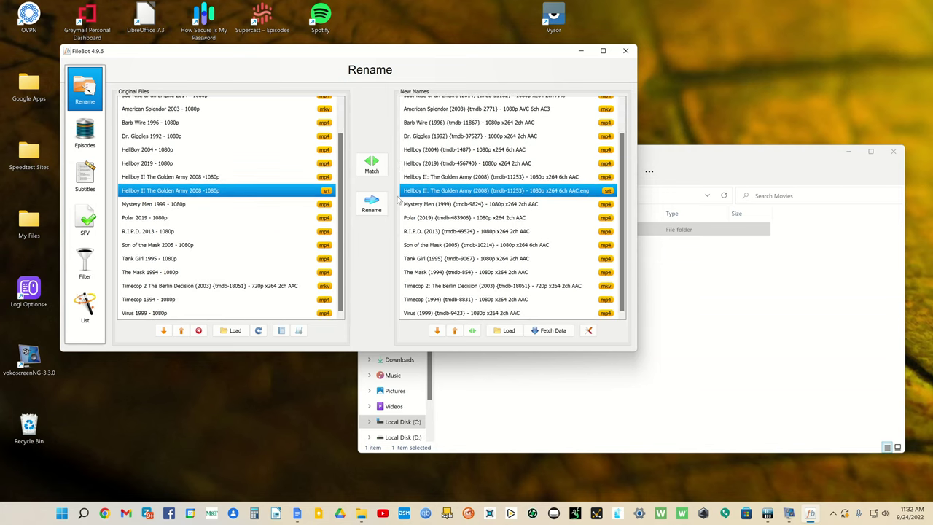
{"action": "left_click", "coordinate": [155, 312]}
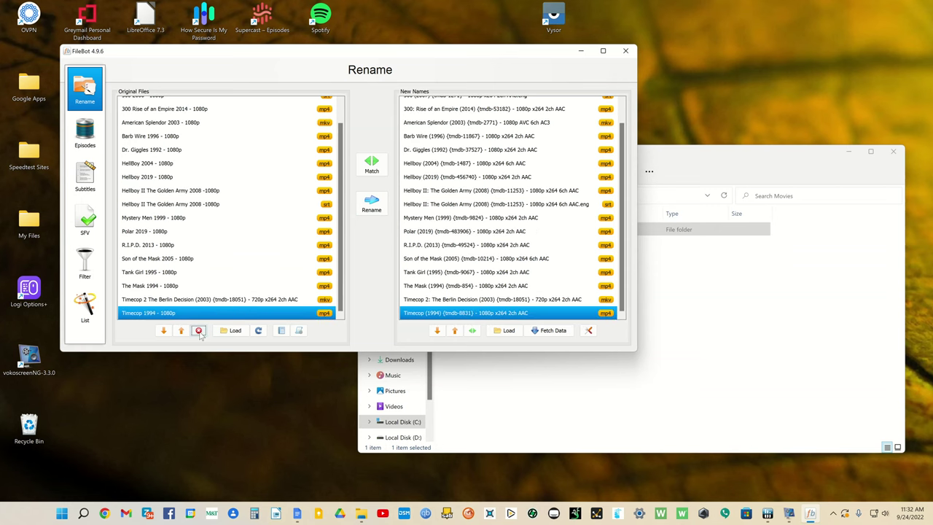
{"action": "double_click", "coordinate": [198, 330]}
{"action": "double_click", "coordinate": [198, 330]}
{"action": "triple_click", "coordinate": [198, 330]}
{"action": "double_click", "coordinate": [198, 330]}
{"action": "left_click", "coordinate": [198, 330]}
{"action": "double_click", "coordinate": [199, 330]}
{"action": "double_click", "coordinate": [199, 330]}
{"action": "double_click", "coordinate": [198, 330]}
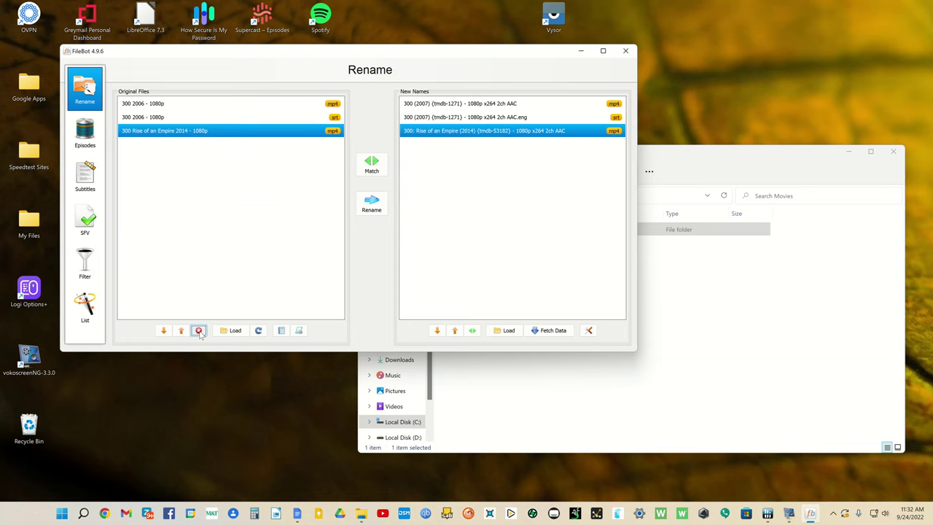
{"action": "left_click", "coordinate": [198, 330]}
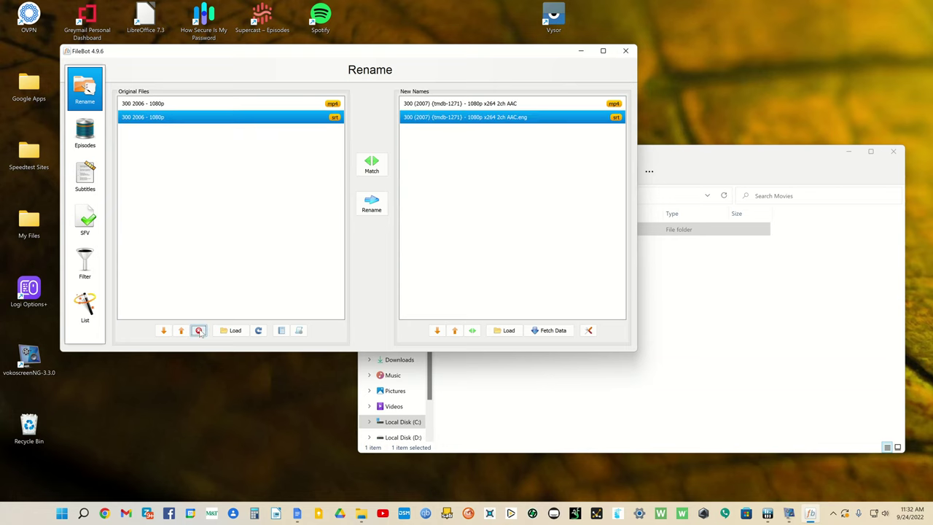
{"action": "left_click", "coordinate": [372, 205]}
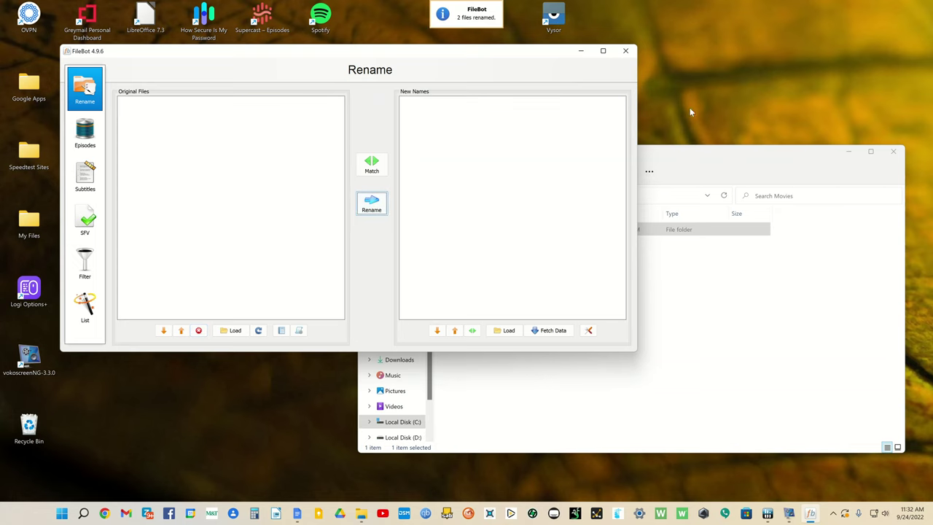
Close FileBot and relaunch it by searching 'file' in the Start menu
{"action": "left_click", "coordinate": [625, 51]}
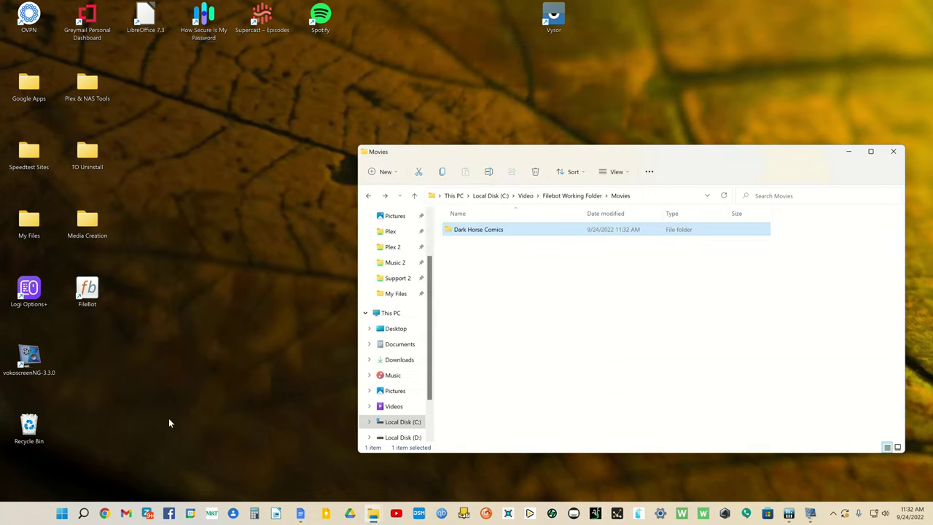
{"action": "left_click", "coordinate": [82, 514]}
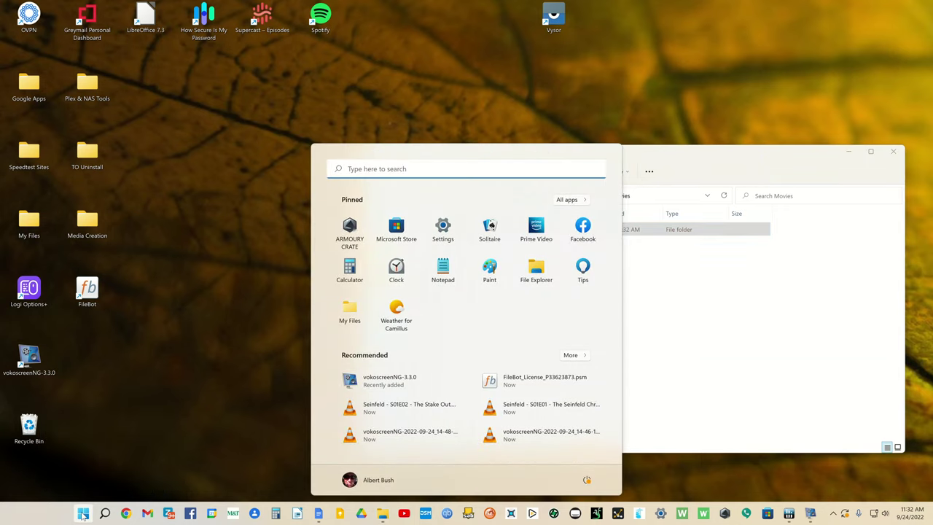
{"action": "type", "text": "file"}
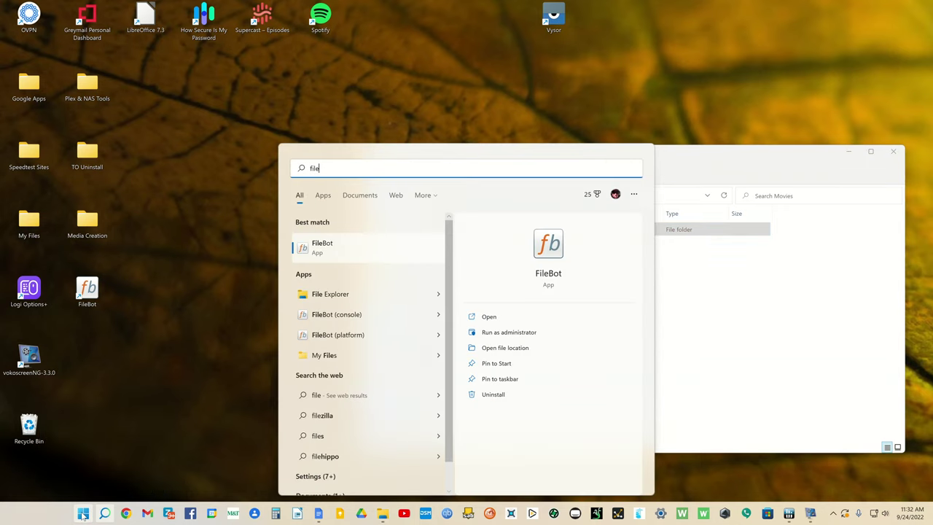
{"action": "left_click", "coordinate": [545, 252]}
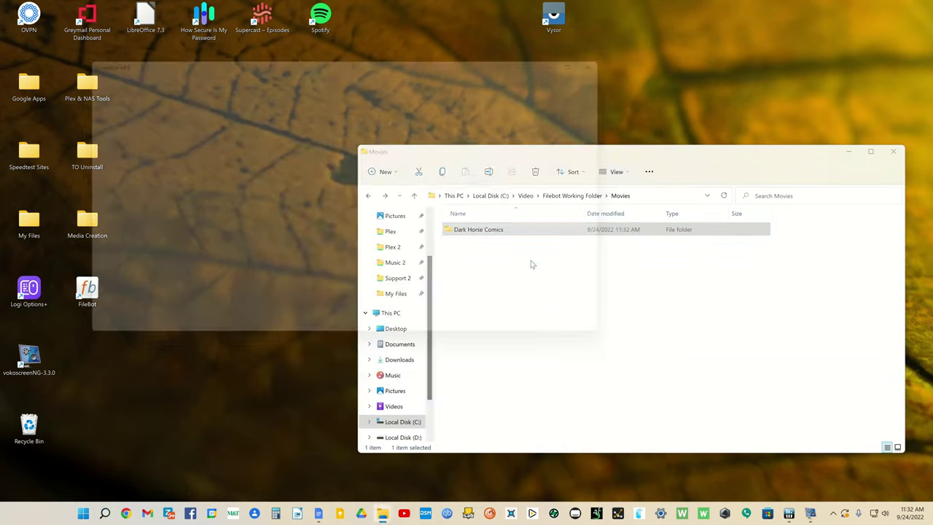
Load the Tank Girl 1995 and The Mask 1994 files from Dark Horse Comics into FileBot
{"action": "left_click", "coordinate": [655, 152]}
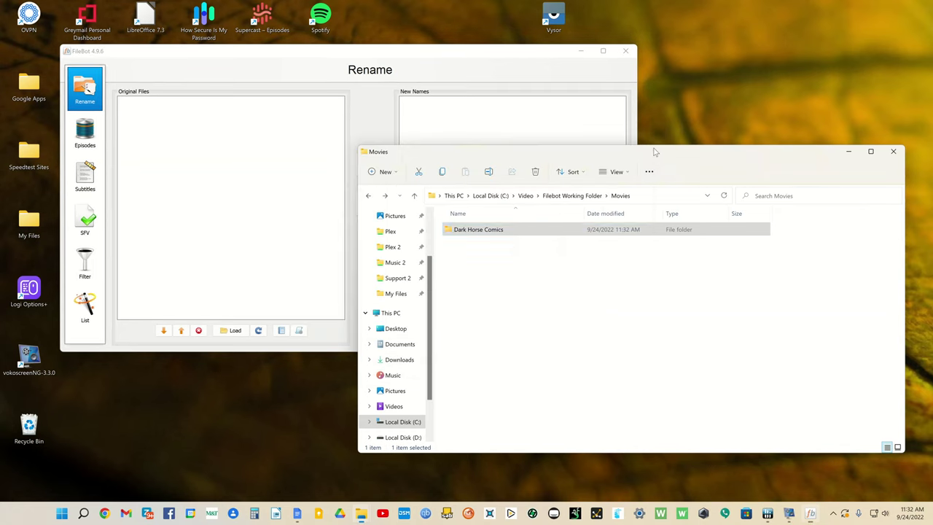
{"action": "double_click", "coordinate": [471, 231]}
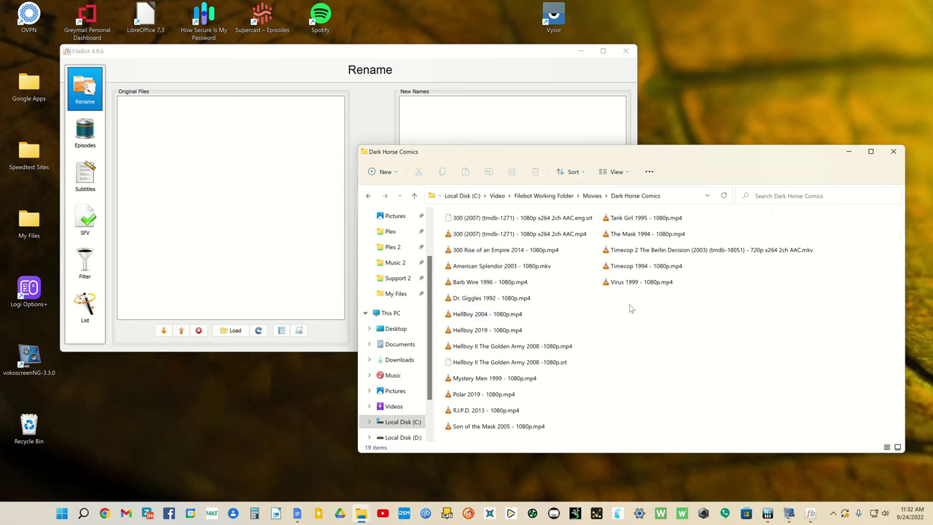
{"action": "left_click", "coordinate": [624, 239]}
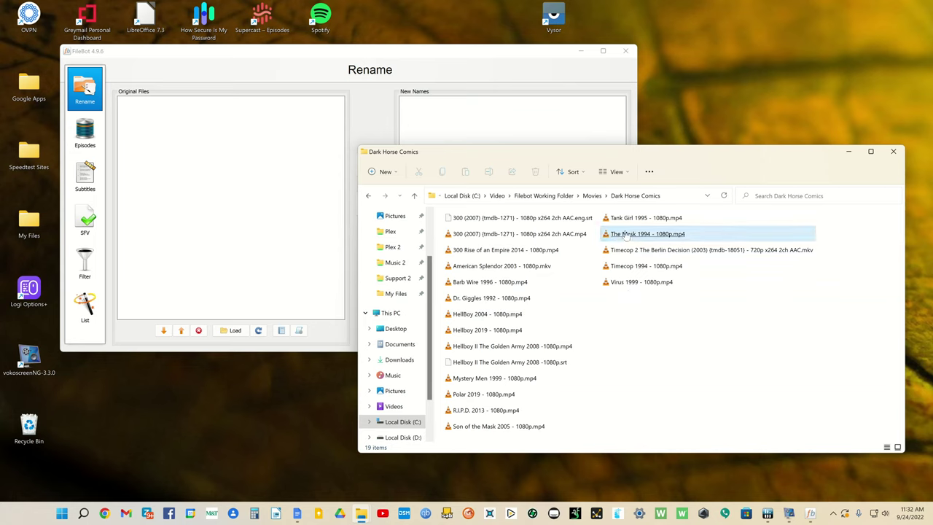
{"action": "left_click", "coordinate": [628, 221]}
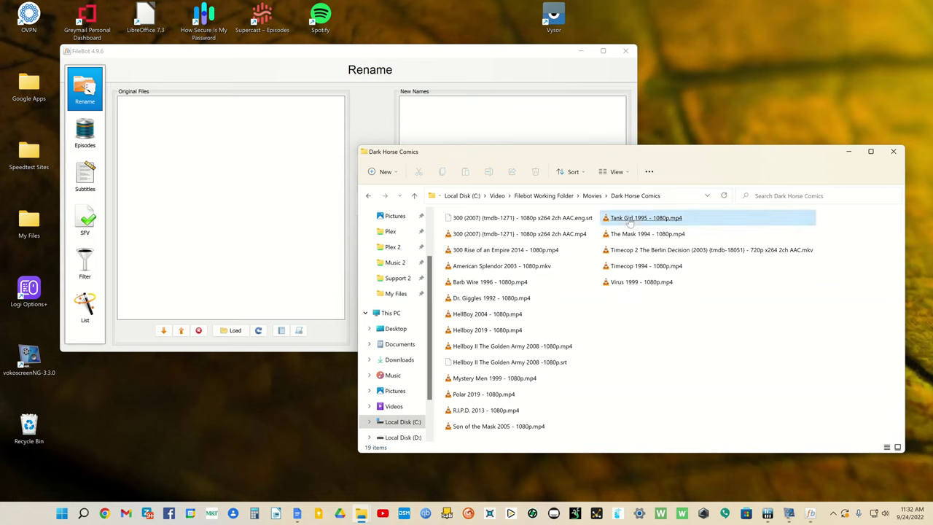
{"action": "left_click", "coordinate": [626, 239], "text": "ctrl"}
{"action": "left_click_drag", "start_coordinate": [627, 239], "coordinate": [164, 241]}
{"action": "left_click", "coordinate": [253, 57]}
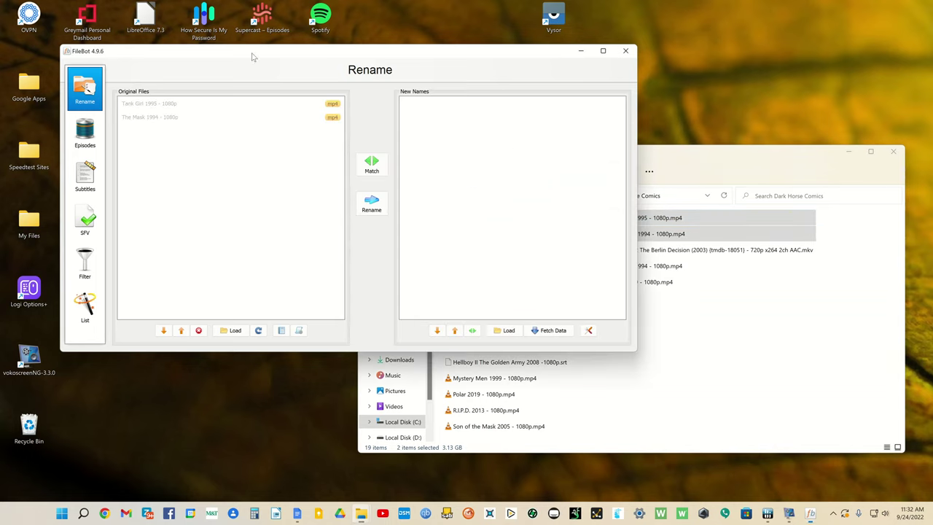
Match both against TheMovieDB movie data and rename them to Tank Girl (1995) and The Mask (1994)
{"action": "left_click", "coordinate": [372, 167]}
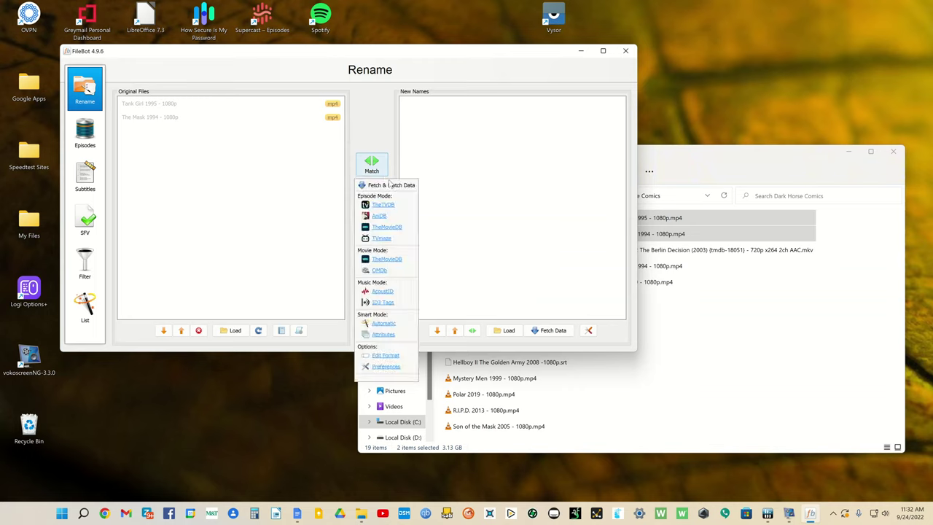
{"action": "left_click", "coordinate": [386, 260]}
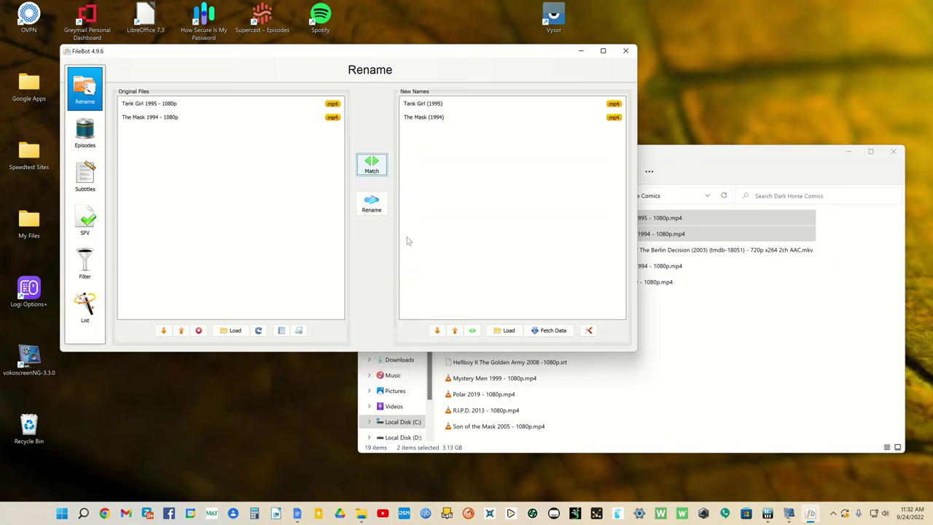
{"action": "left_click_drag", "start_coordinate": [532, 46], "coordinate": [405, 64]}
{"action": "left_click", "coordinate": [327, 208]}
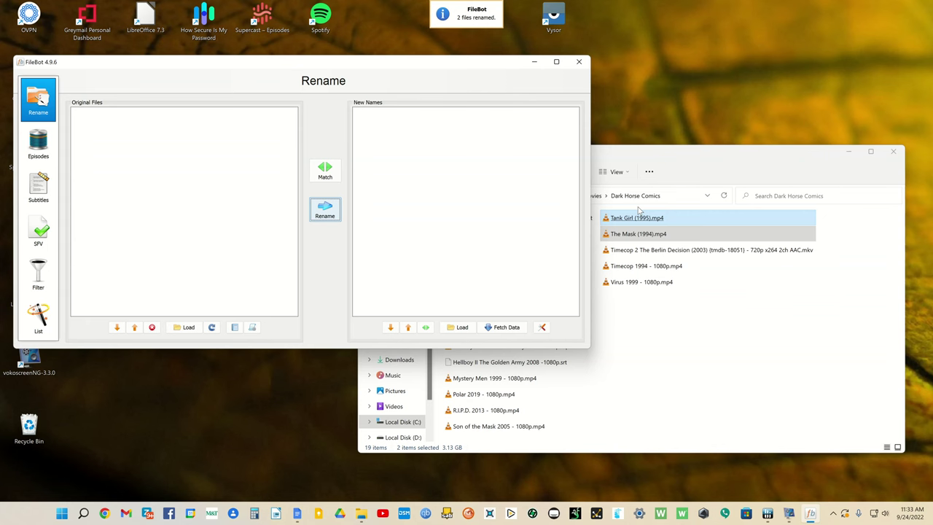
{"action": "left_click", "coordinate": [654, 153]}
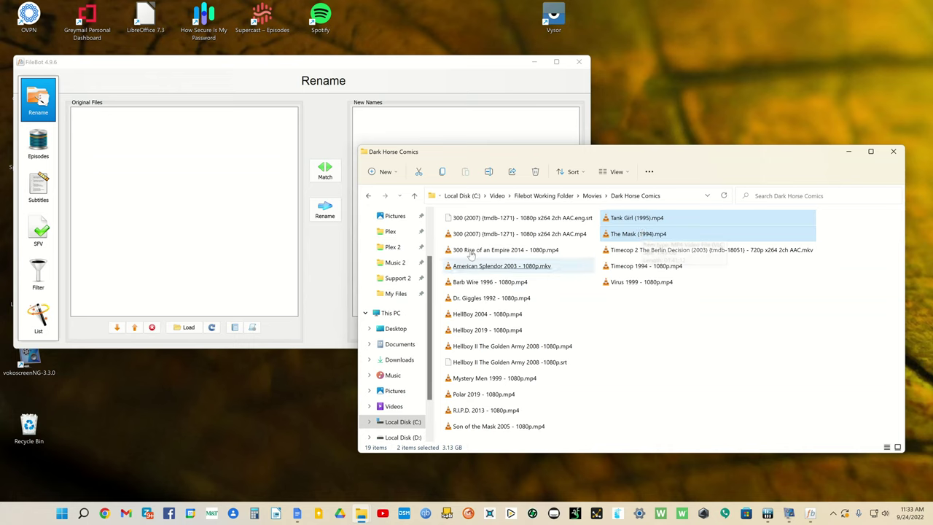
Load the whole Dark Horse Comics folder, apply Movie Library Deluxe, and start renaming
{"action": "left_click", "coordinate": [368, 196]}
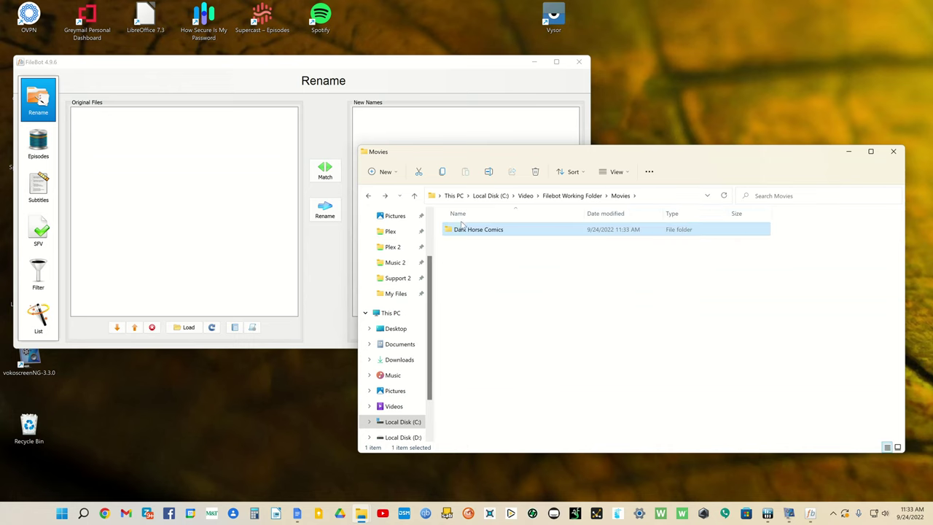
{"action": "left_click_drag", "start_coordinate": [339, 224], "coordinate": [210, 204]}
{"action": "left_click", "coordinate": [332, 65]}
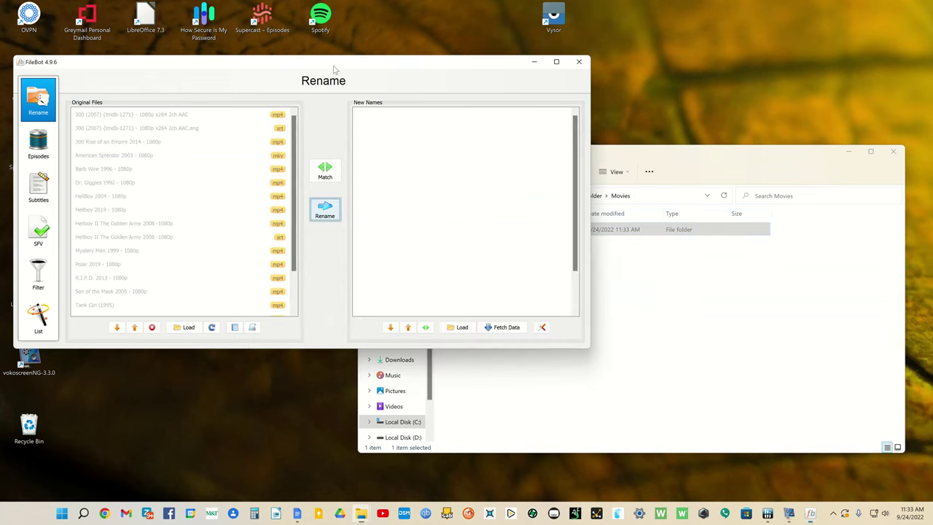
{"action": "left_click", "coordinate": [251, 327]}
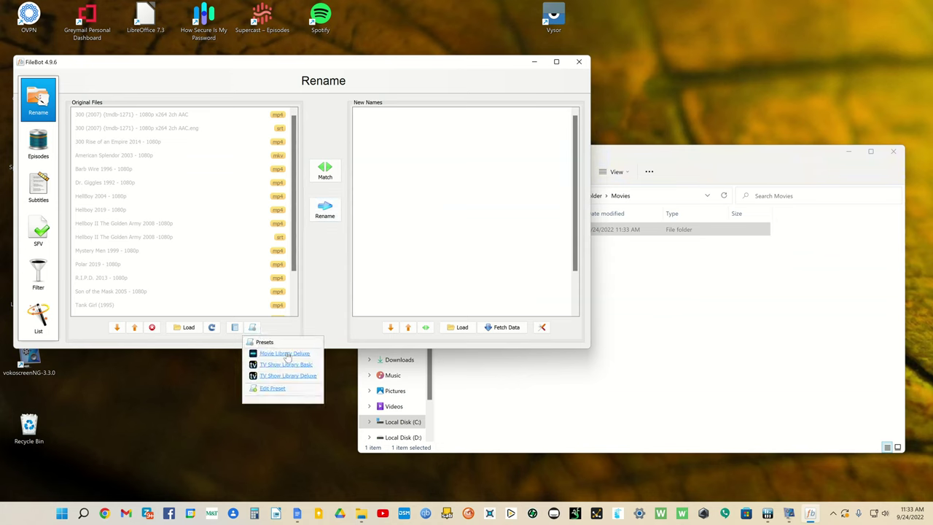
{"action": "left_click", "coordinate": [285, 353]}
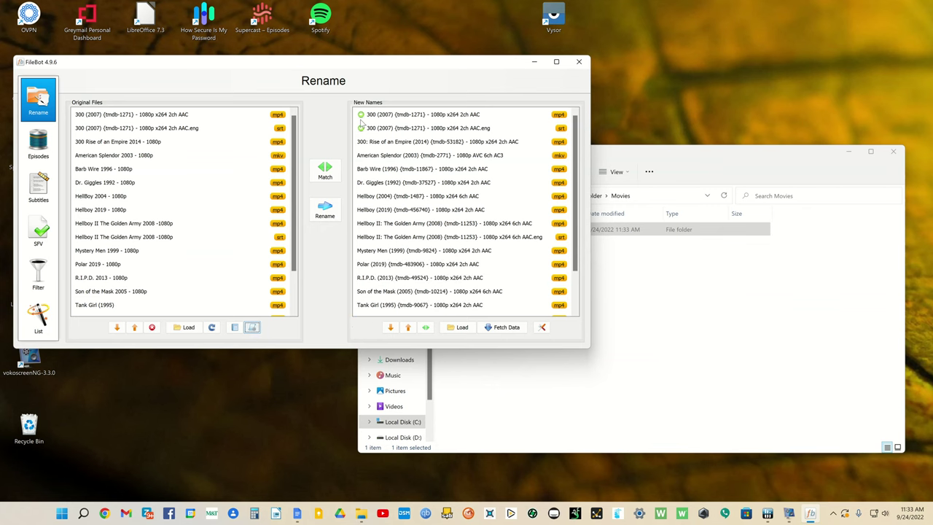
{"action": "left_click_drag", "start_coordinate": [397, 65], "coordinate": [494, 63]}
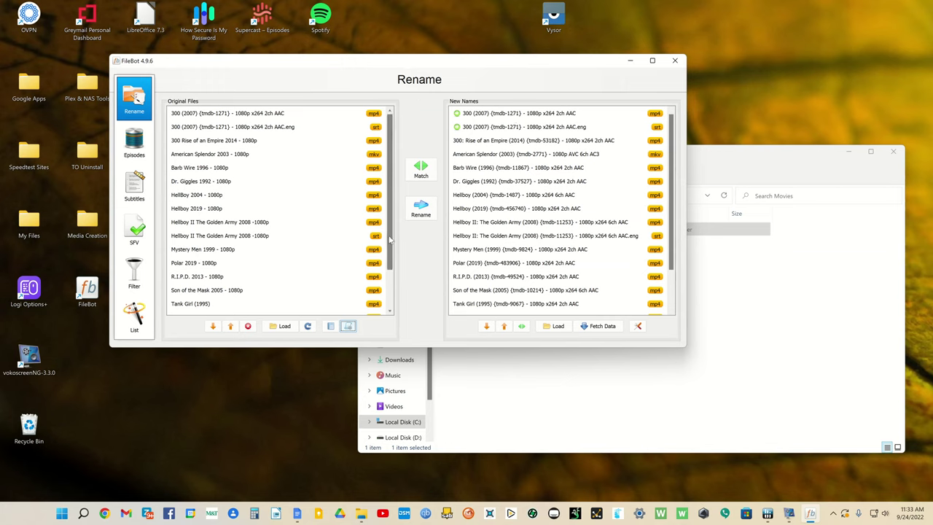
{"action": "left_click_drag", "start_coordinate": [390, 240], "coordinate": [394, 294]}
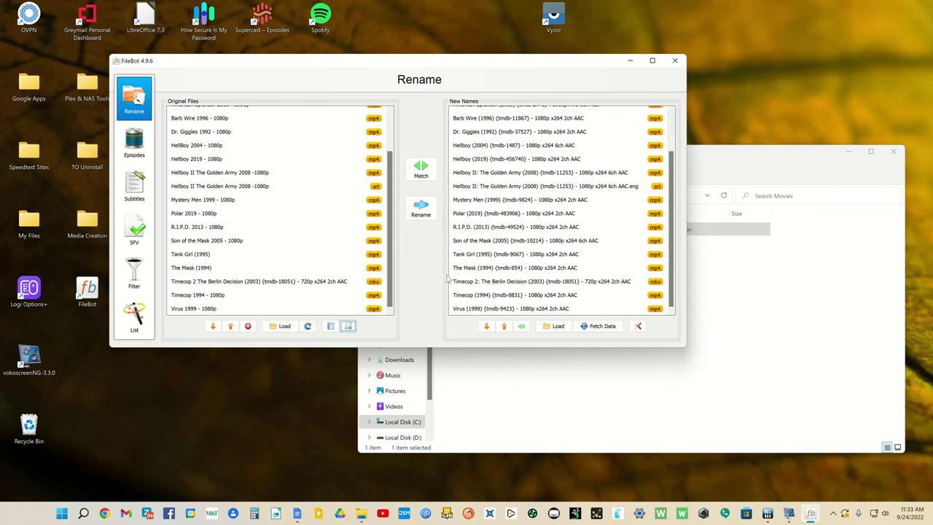
{"action": "scroll", "coordinate": [458, 268], "scroll_direction": "up", "scroll_amount": 2}
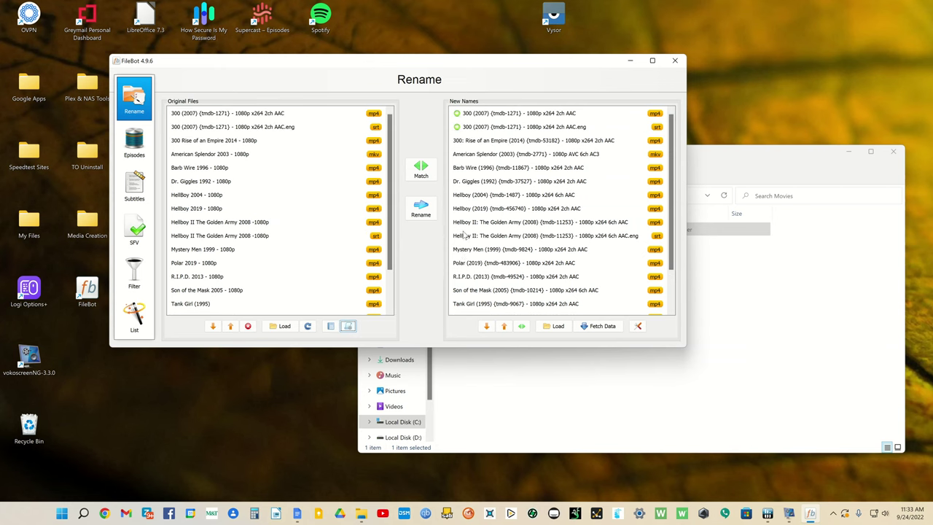
{"action": "left_click", "coordinate": [427, 210]}
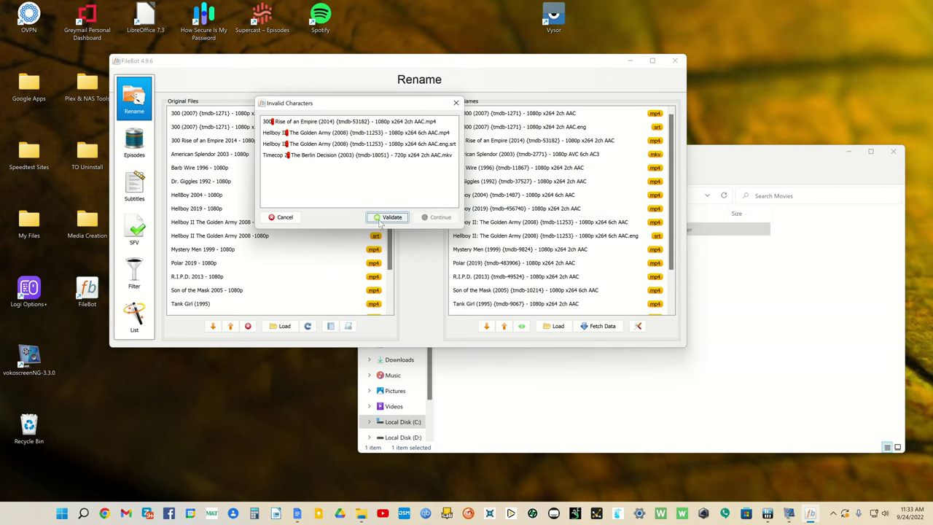
Strip the invalid colons from the four flagged names, rename all 19 files, and close FileBot
{"action": "left_click", "coordinate": [391, 217]}
{"action": "left_click", "coordinate": [391, 217]}
{"action": "left_click", "coordinate": [437, 218]}
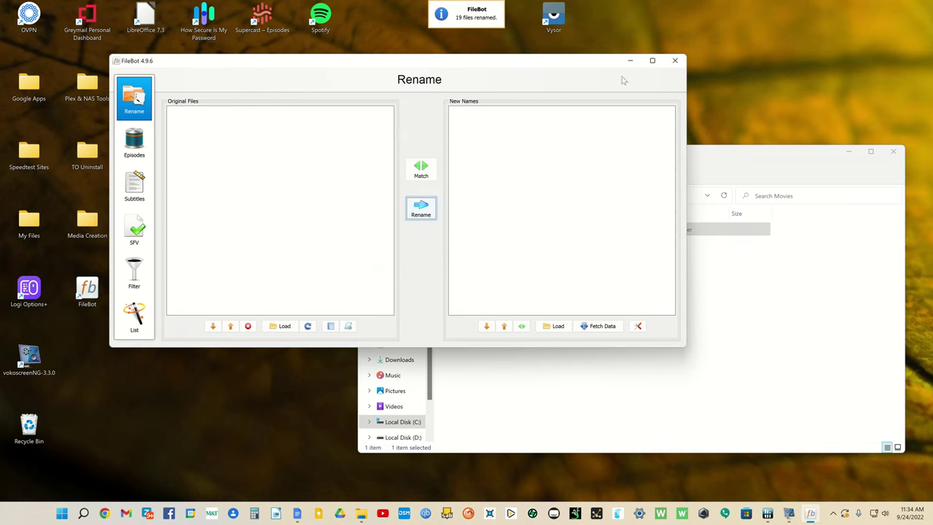
{"action": "left_click", "coordinate": [675, 62]}
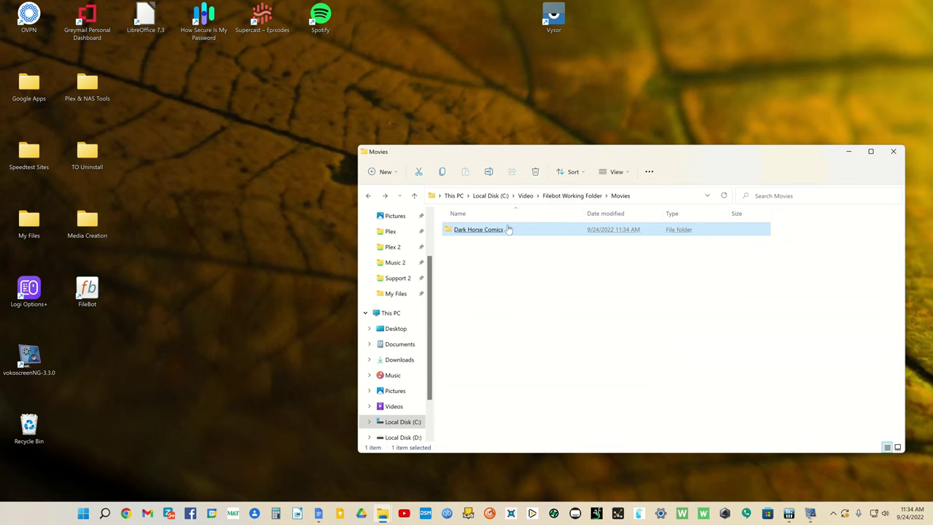
Check the renamed American Splendor, Dr. Giggles, Barb Wire and Hellboy files, then close the window
{"action": "double_click", "coordinate": [496, 230]}
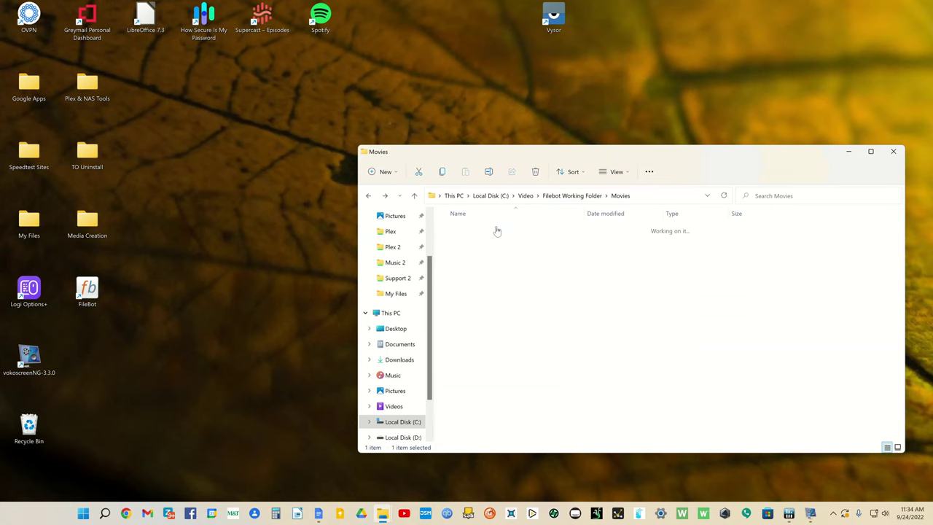
{"action": "left_click", "coordinate": [502, 265]}
{"action": "left_click", "coordinate": [512, 299]}
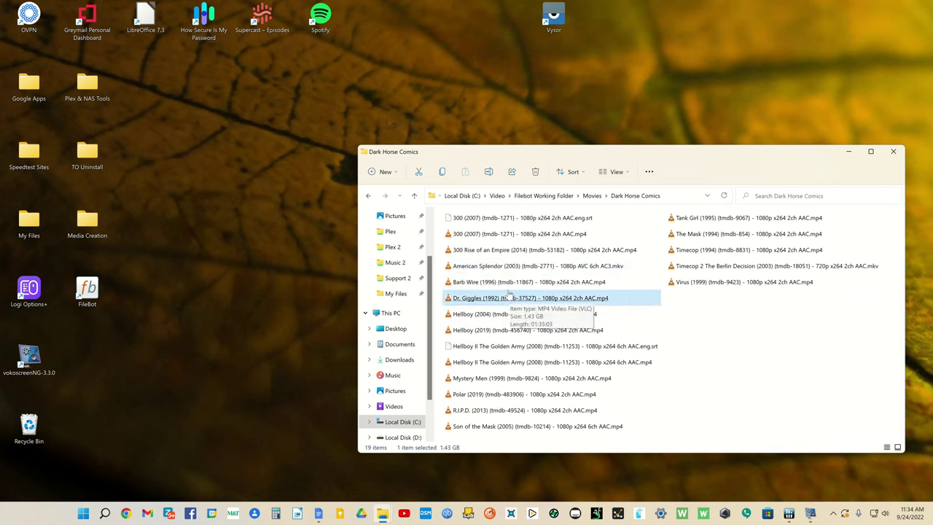
{"action": "left_click", "coordinate": [539, 280]}
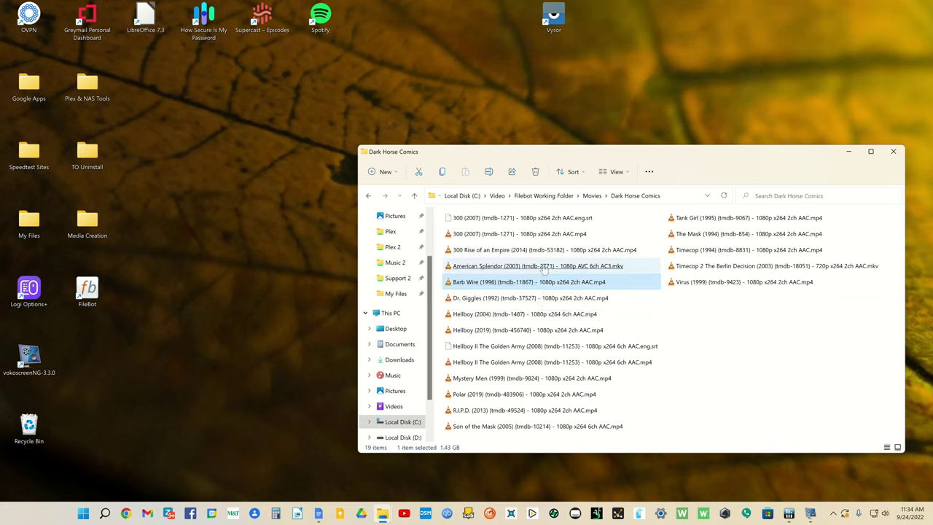
{"action": "left_click", "coordinate": [544, 266]}
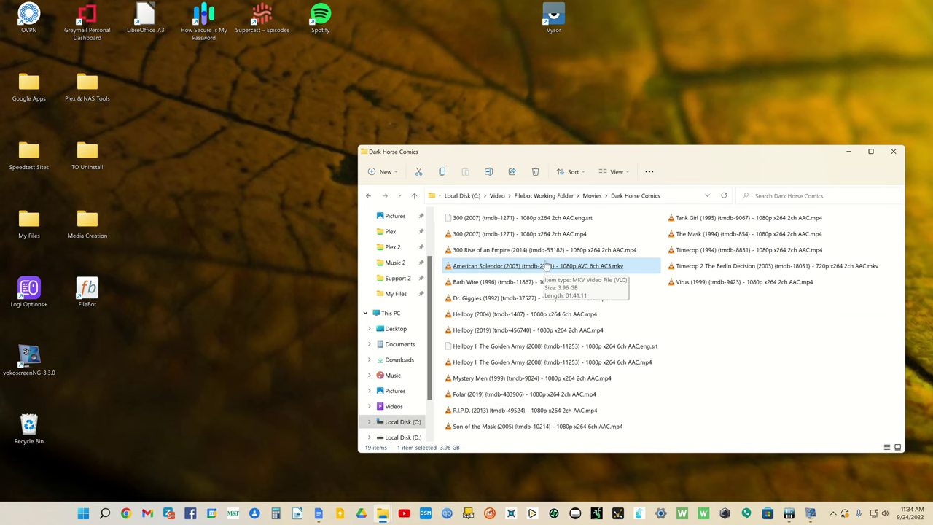
{"action": "left_click", "coordinate": [526, 348]}
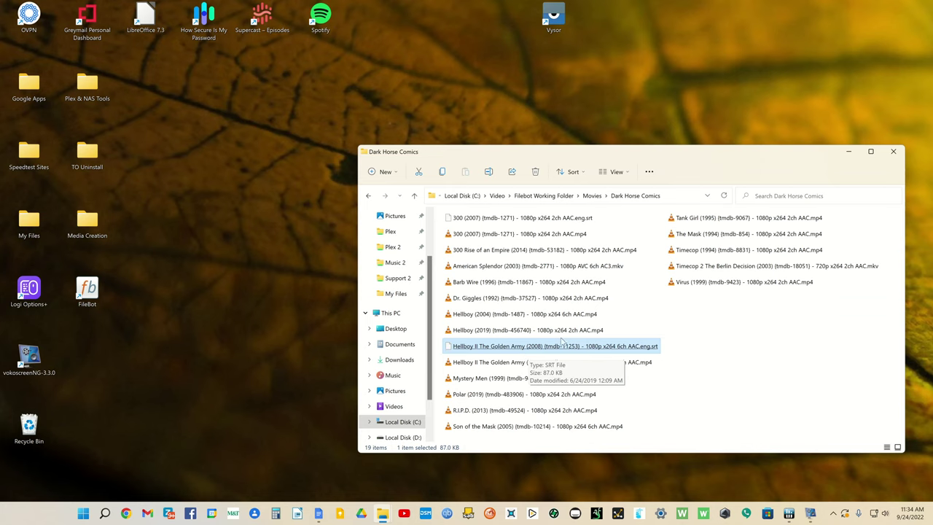
{"action": "key", "text": "Up"}
{"action": "left_click", "coordinate": [586, 345]}
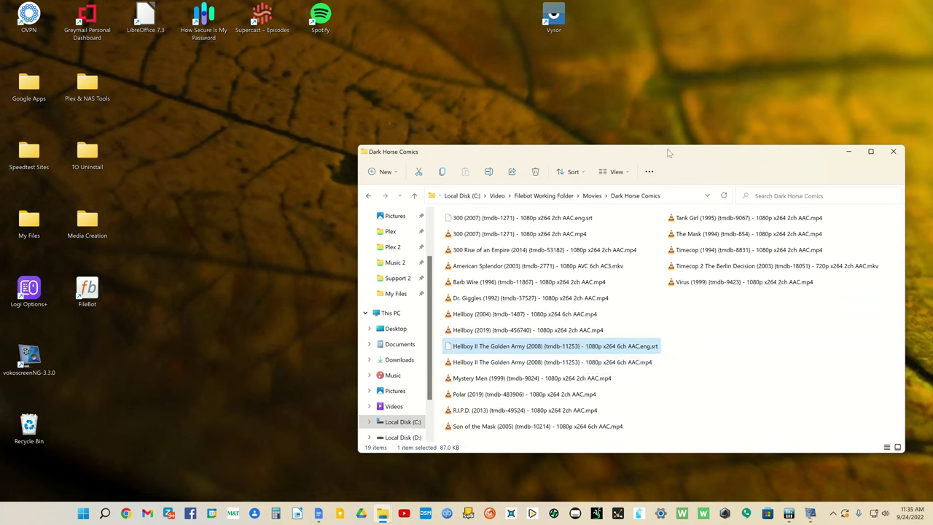
{"action": "left_click", "coordinate": [893, 151]}
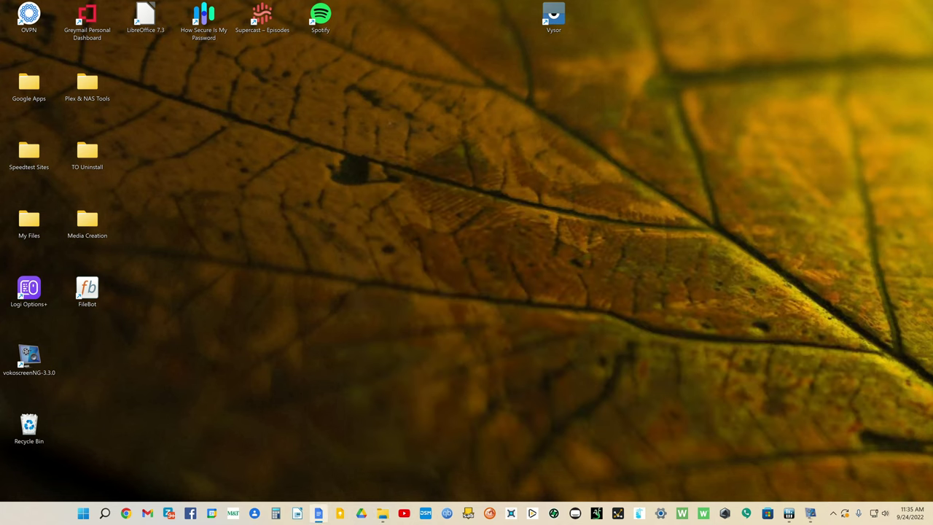
Bring up the Frasier folder and look into Season 01 before returning to the seasons list
{"action": "left_click", "coordinate": [382, 513]}
{"action": "left_click_drag", "start_coordinate": [662, 101], "coordinate": [442, 60]}
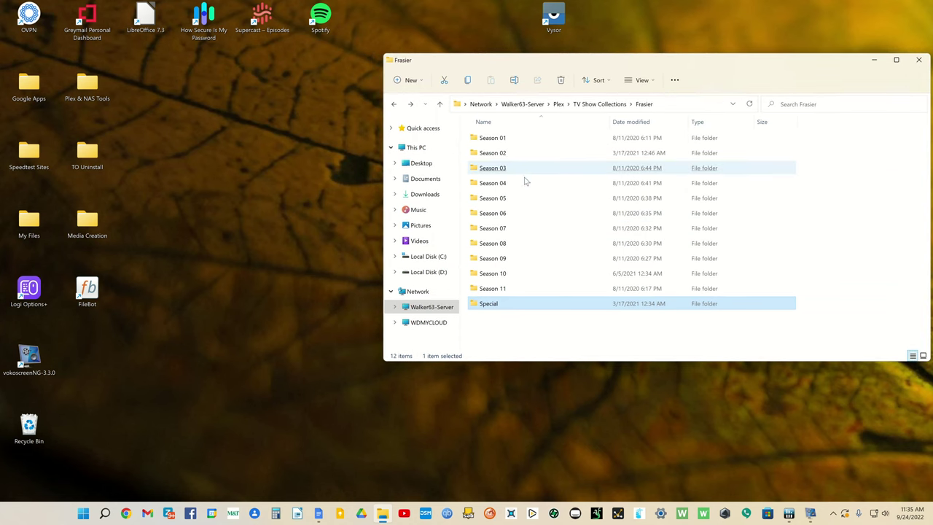
{"action": "double_click", "coordinate": [492, 140]}
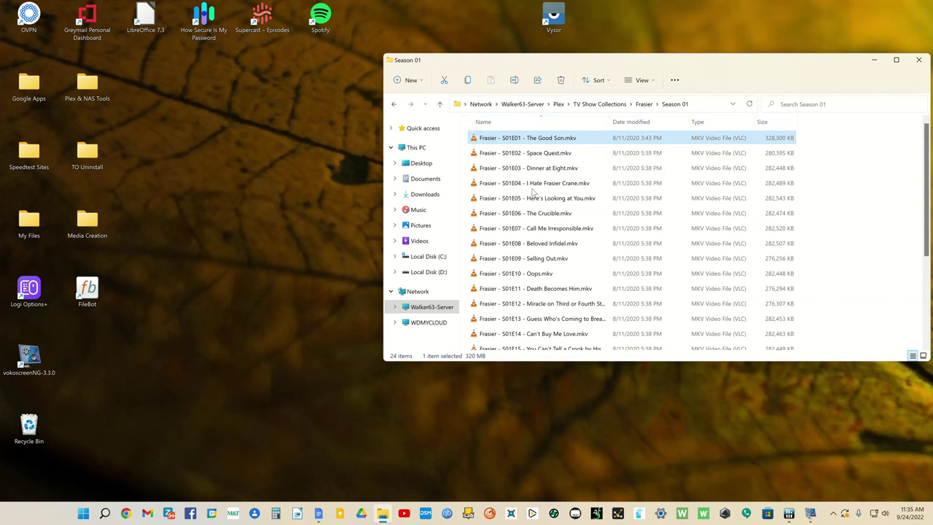
{"action": "left_click", "coordinate": [394, 104]}
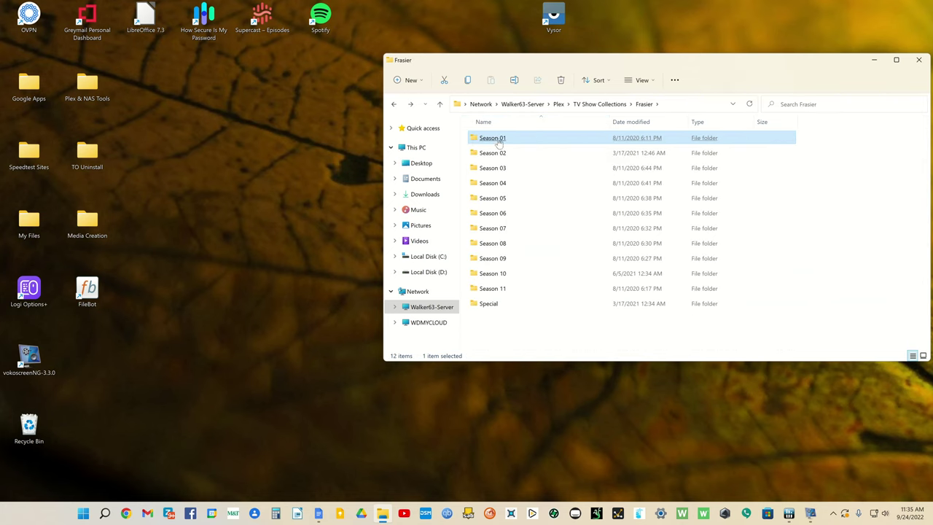
Open and dismiss Season 01's full options menu, then search 'fil' in Start
{"action": "right_click", "coordinate": [498, 143]}
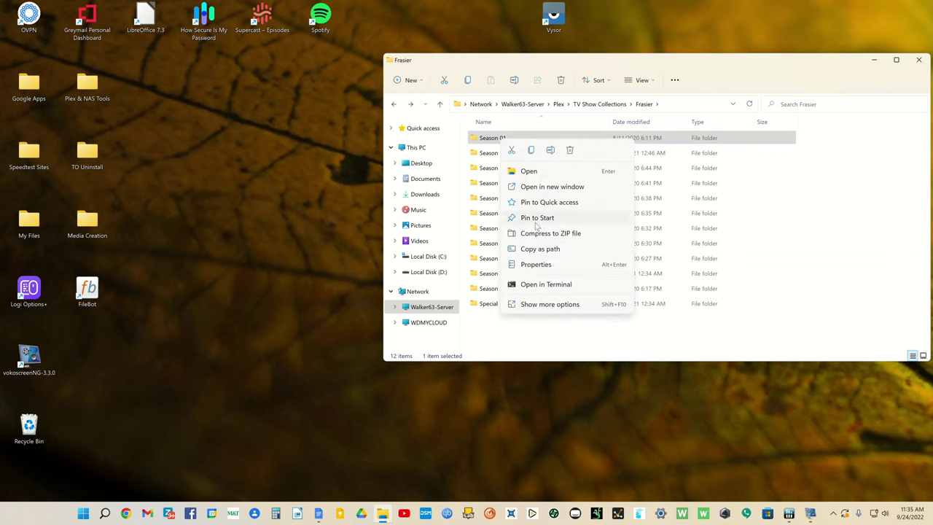
{"action": "left_click", "coordinate": [549, 304]}
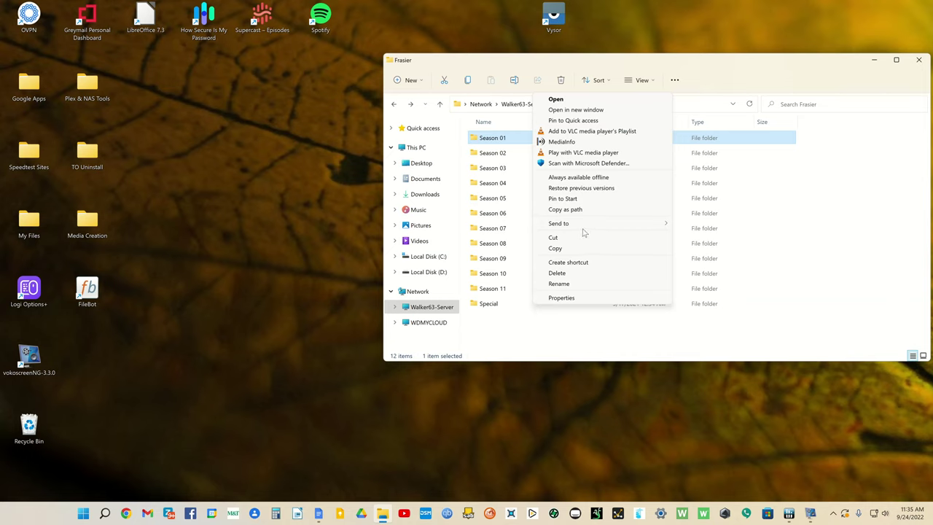
{"action": "mouse_move", "coordinate": [584, 230]}
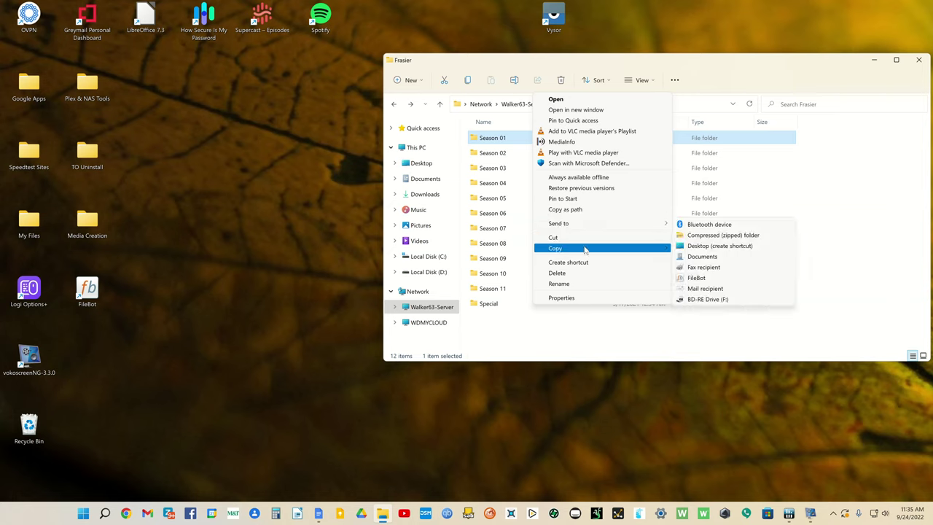
{"action": "left_click", "coordinate": [550, 338]}
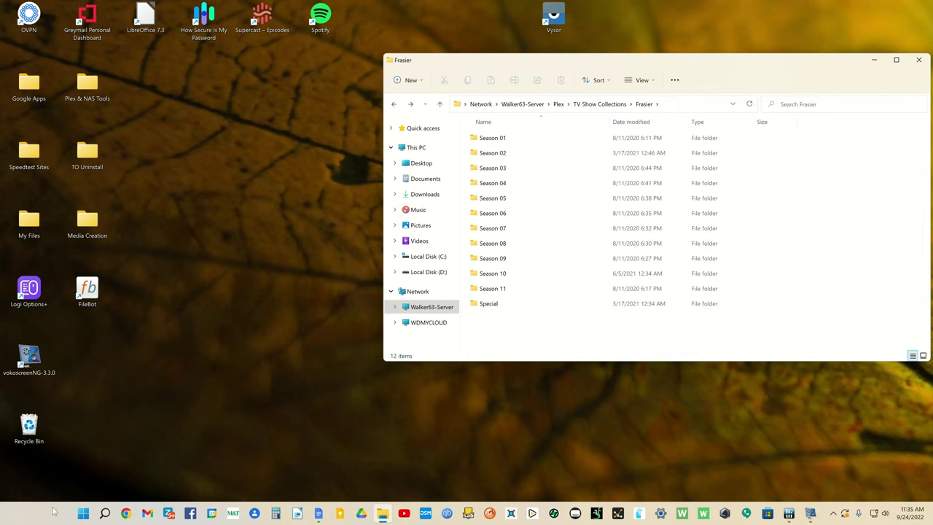
{"action": "left_click", "coordinate": [84, 514]}
{"action": "type", "text": "fil"}
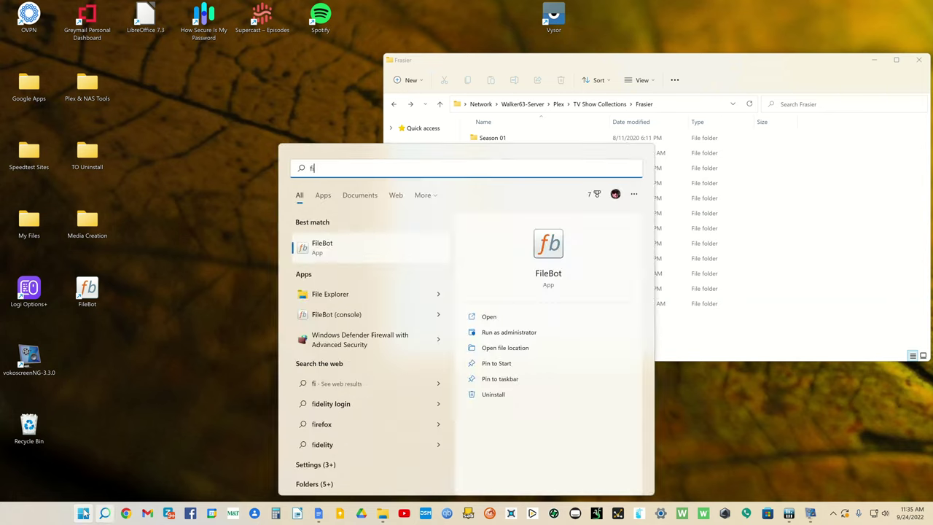
Launch FileBot and check the Frasier Season 01 episodes in the server folder
{"action": "left_click", "coordinate": [537, 264]}
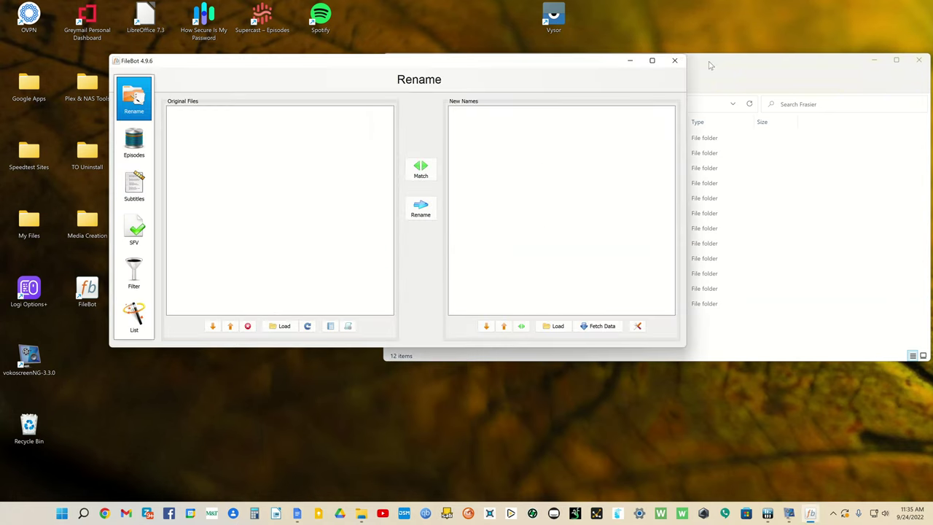
{"action": "left_click", "coordinate": [713, 63]}
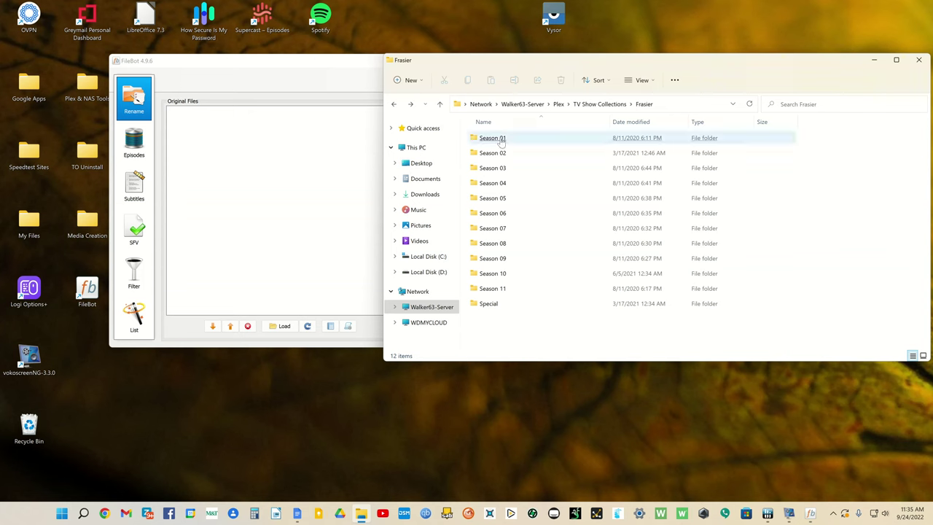
{"action": "double_click", "coordinate": [500, 141]}
{"action": "left_click", "coordinate": [393, 104]}
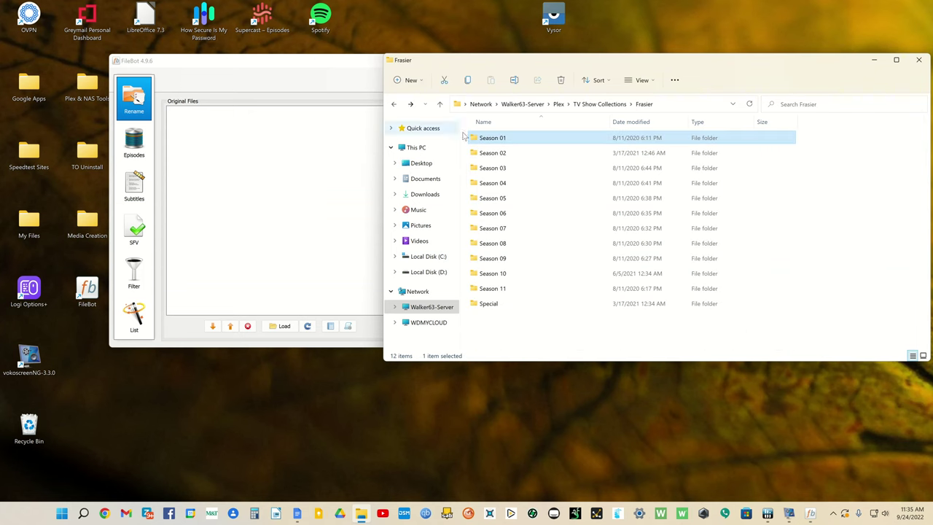
Load the Season 01 folder into FileBot's Original Files list and bring up the saved presets
{"action": "left_click_drag", "start_coordinate": [488, 140], "coordinate": [278, 151]}
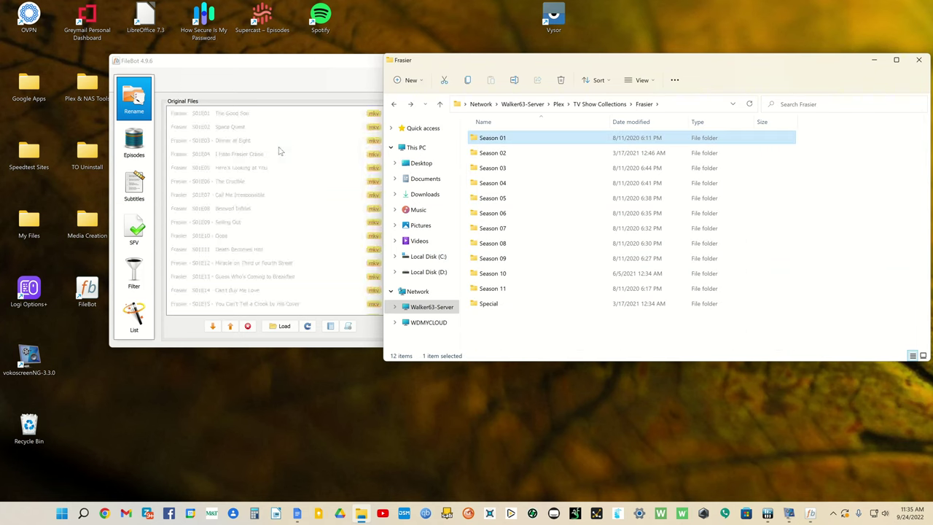
{"action": "left_click", "coordinate": [307, 73]}
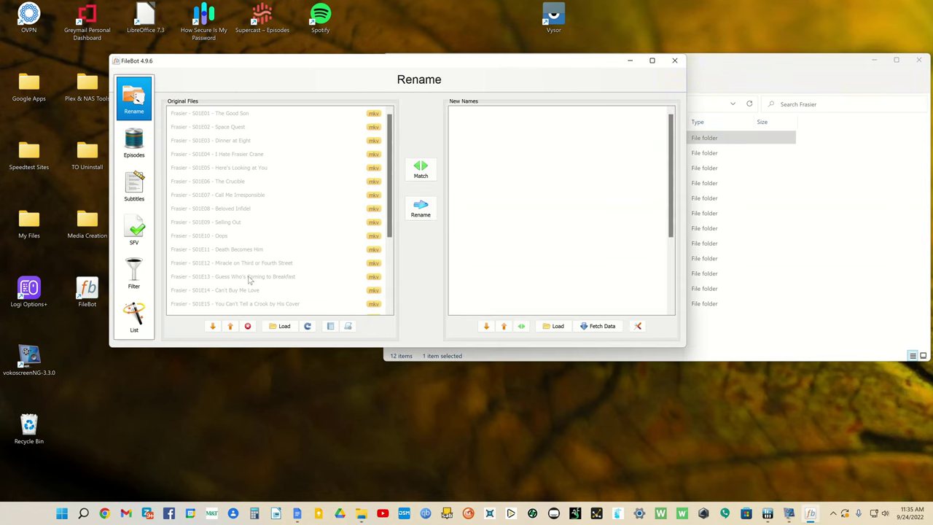
{"action": "left_click", "coordinate": [242, 306]}
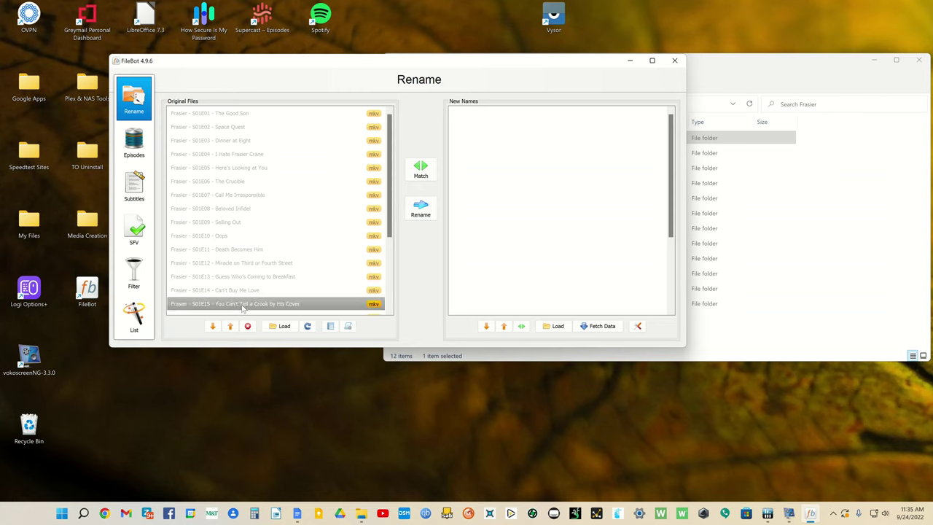
{"action": "left_click", "coordinate": [349, 327]}
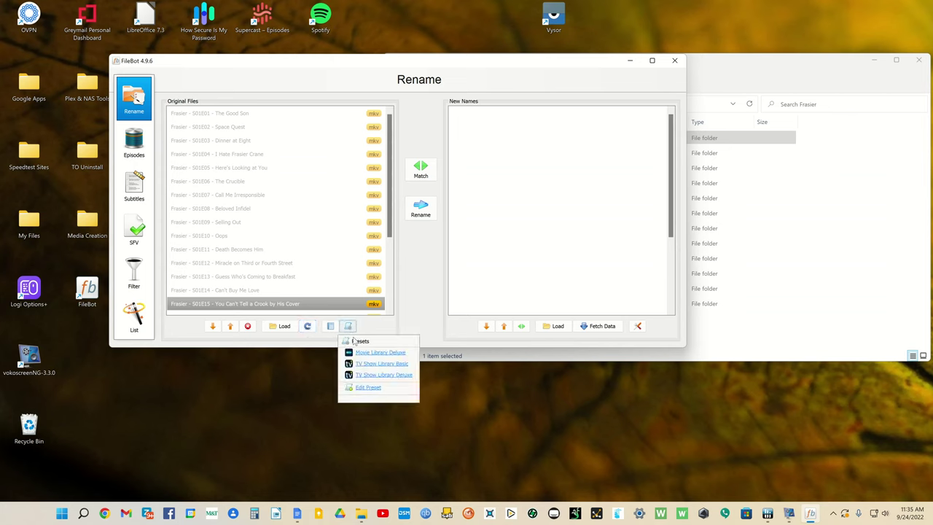
Apply the TV Show Library Deluxe preset, review the 24 new names, and rename them with [480p x265 2ch AC3]
{"action": "left_click", "coordinate": [370, 375]}
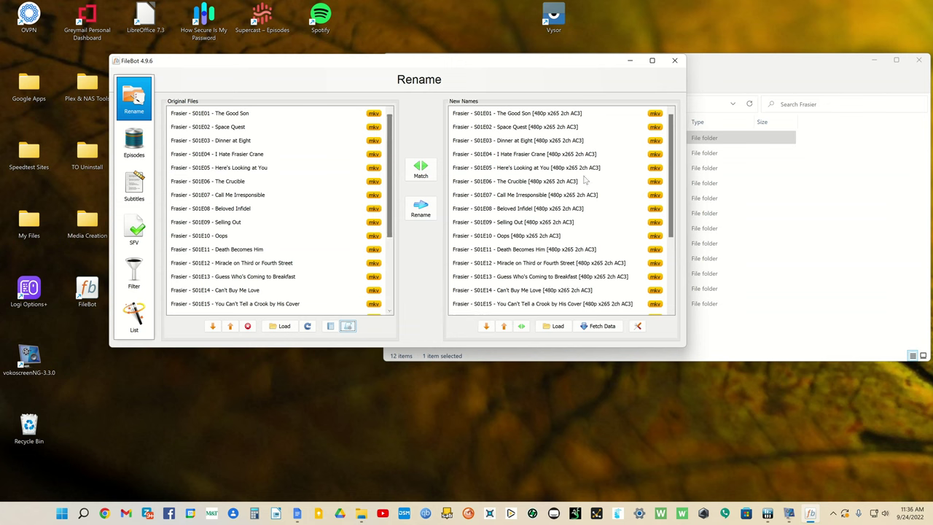
{"action": "left_click_drag", "start_coordinate": [666, 170], "coordinate": [663, 191]}
{"action": "scroll", "coordinate": [671, 234], "scroll_direction": "up", "scroll_amount": 3}
{"action": "scroll", "coordinate": [671, 248], "scroll_direction": "down", "scroll_amount": 3}
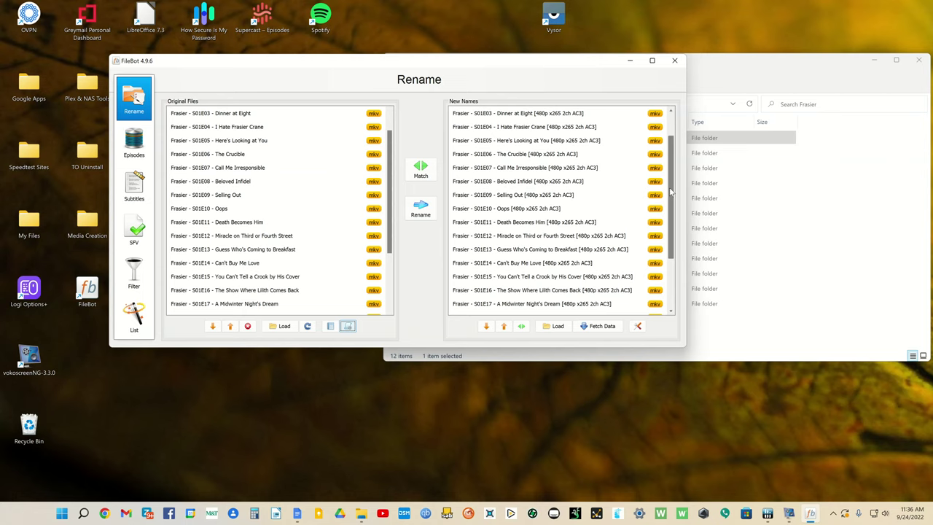
{"action": "scroll", "coordinate": [670, 191], "scroll_direction": "down", "scroll_amount": 3}
{"action": "scroll", "coordinate": [670, 191], "scroll_direction": "up", "scroll_amount": 3}
{"action": "scroll", "coordinate": [677, 196], "scroll_direction": "down", "scroll_amount": 1}
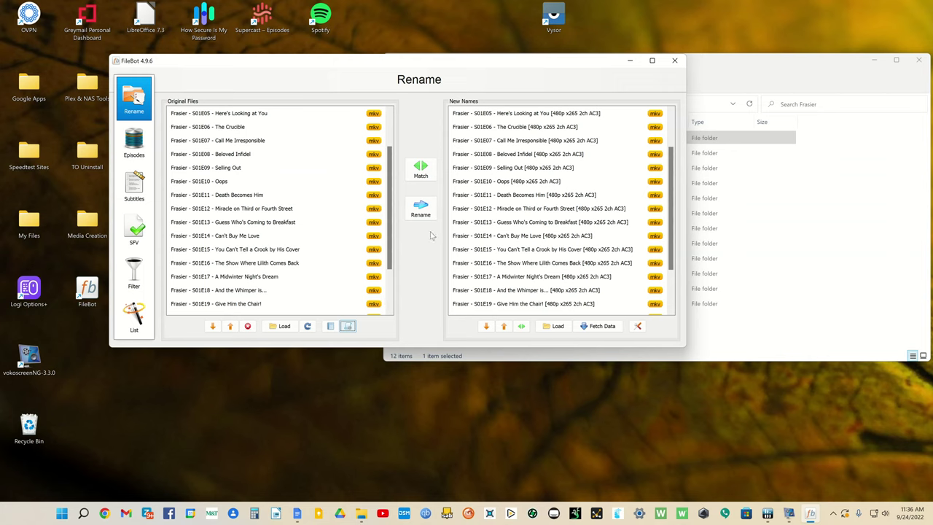
{"action": "left_click", "coordinate": [421, 210]}
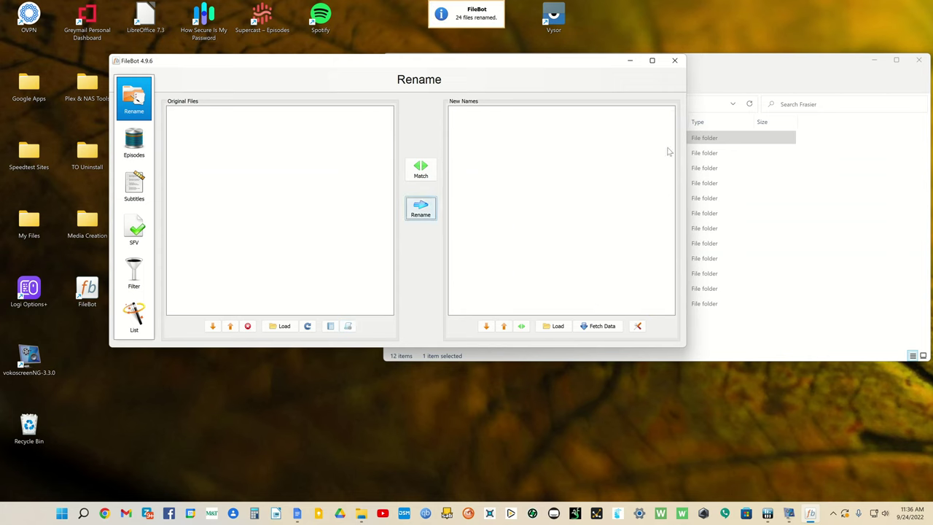
Open Frasier Season 01 in Explorer and widen the Name column to show the full renamed episode names
{"action": "left_click", "coordinate": [718, 69]}
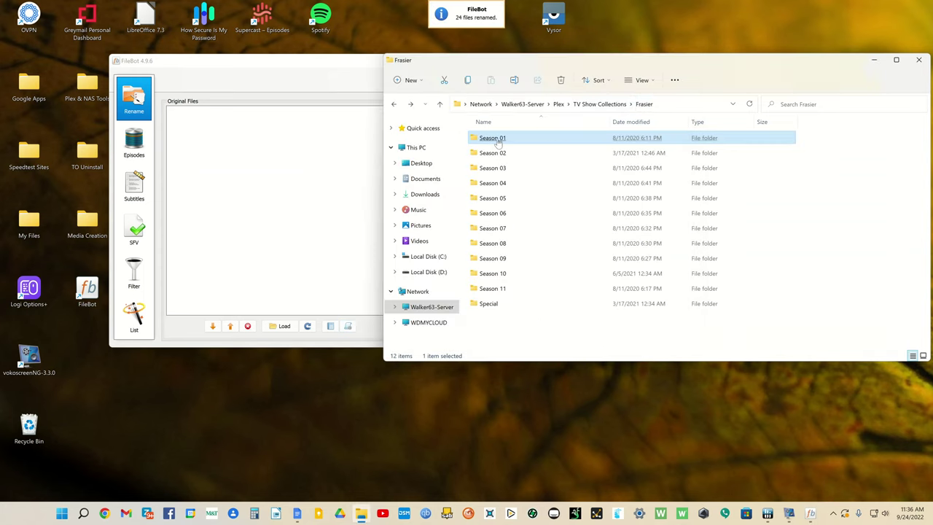
{"action": "double_click", "coordinate": [495, 138]}
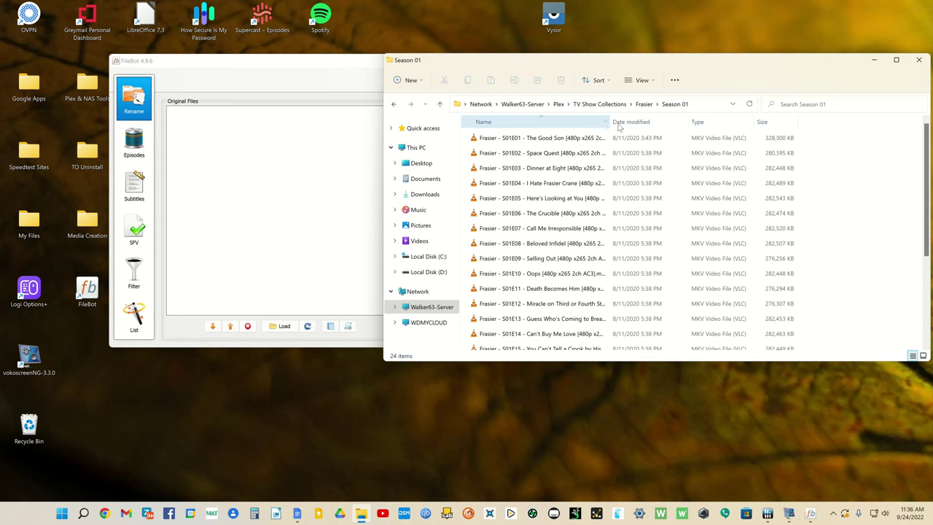
{"action": "left_click_drag", "start_coordinate": [609, 124], "coordinate": [732, 125]}
{"action": "left_click", "coordinate": [567, 230]}
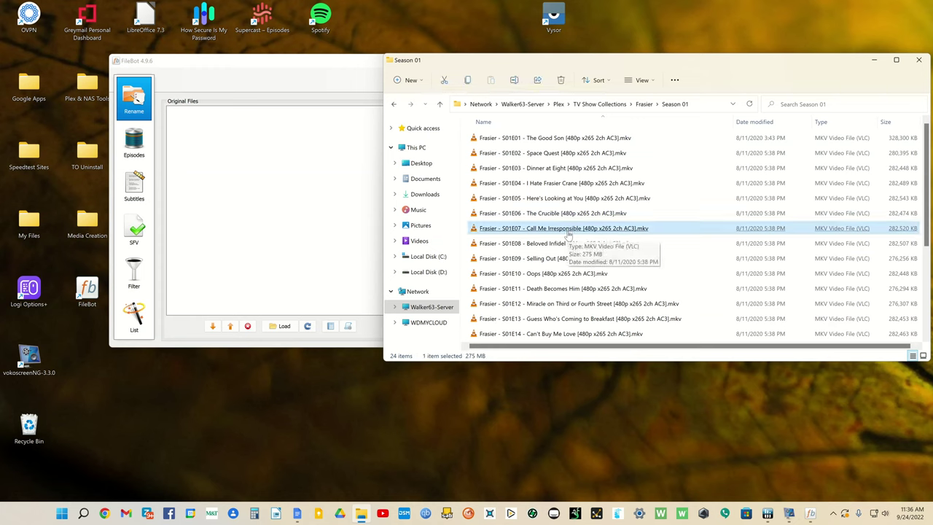